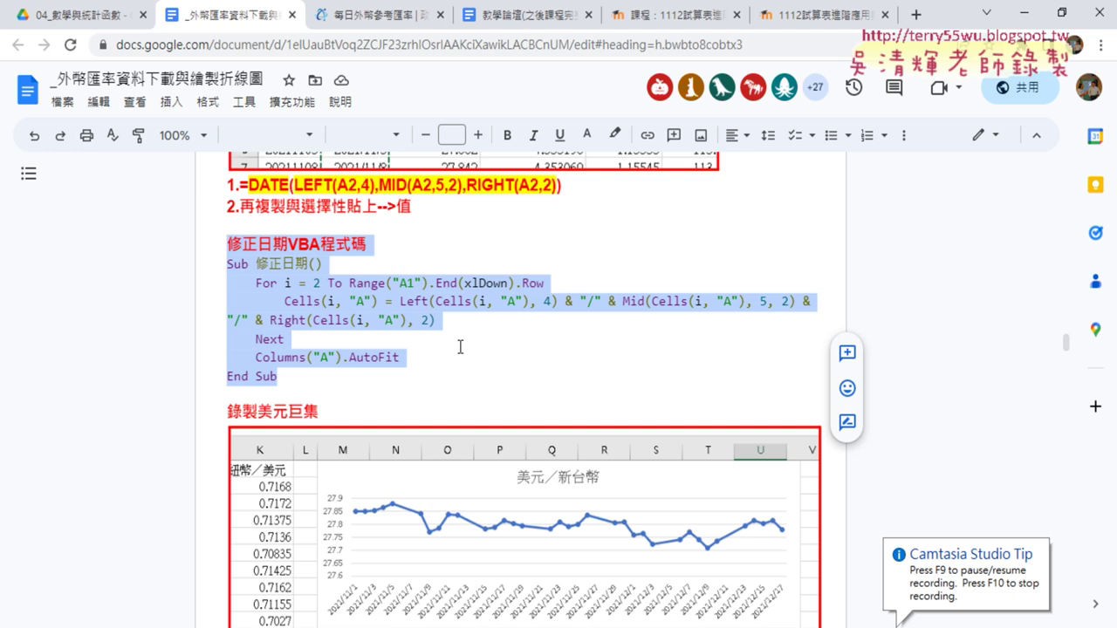
Review the 修正日期 code in the notes: loop from row 2 to End(xlDown), date rebuilding with Left, and column A AutoFit.
click(356, 282)
drag(225, 265, 630, 292)
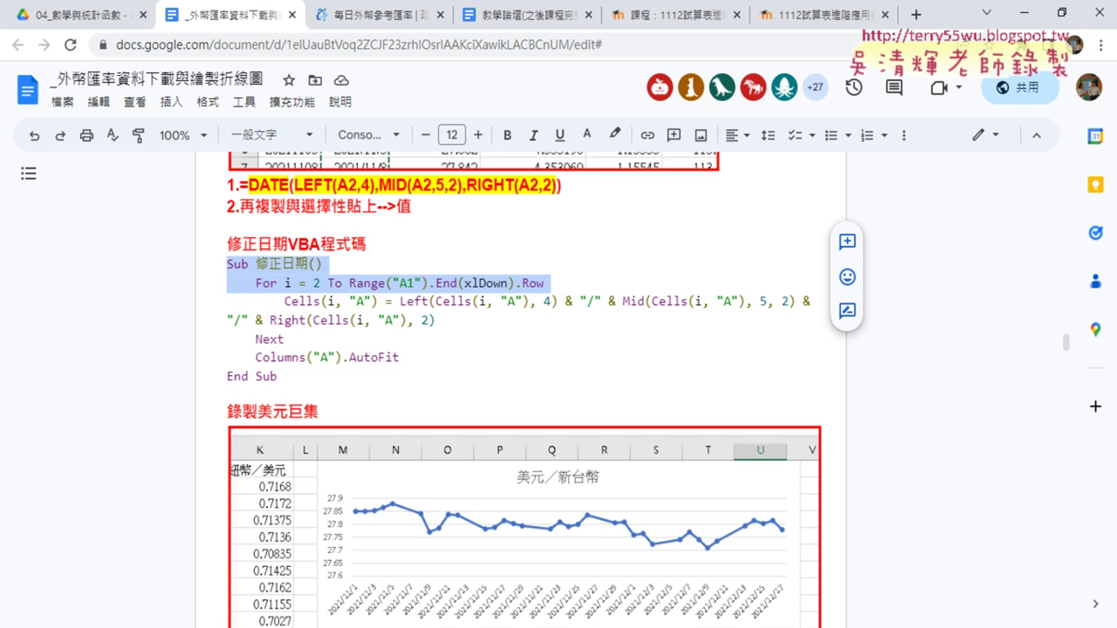
drag(401, 302, 560, 304)
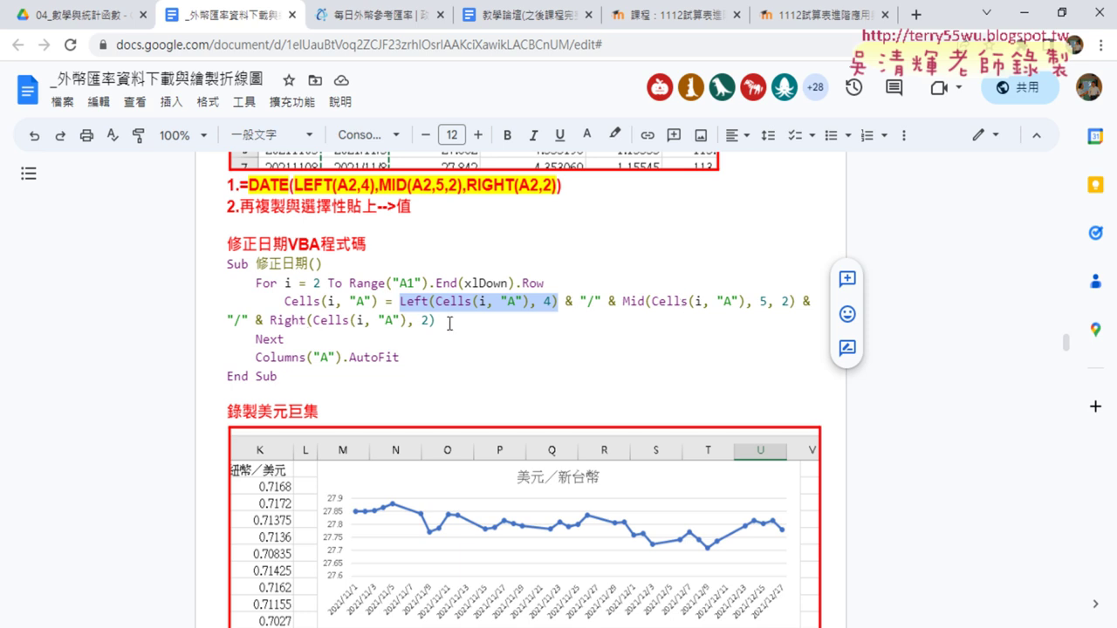
drag(448, 322, 400, 301)
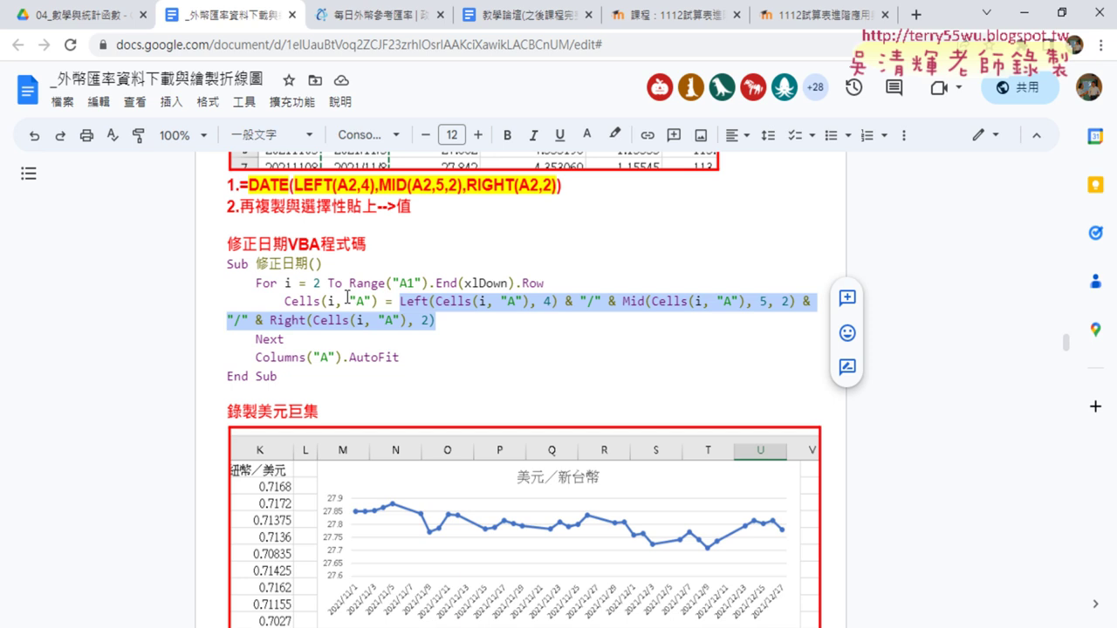
click(265, 285)
drag(313, 285, 543, 285)
click(477, 285)
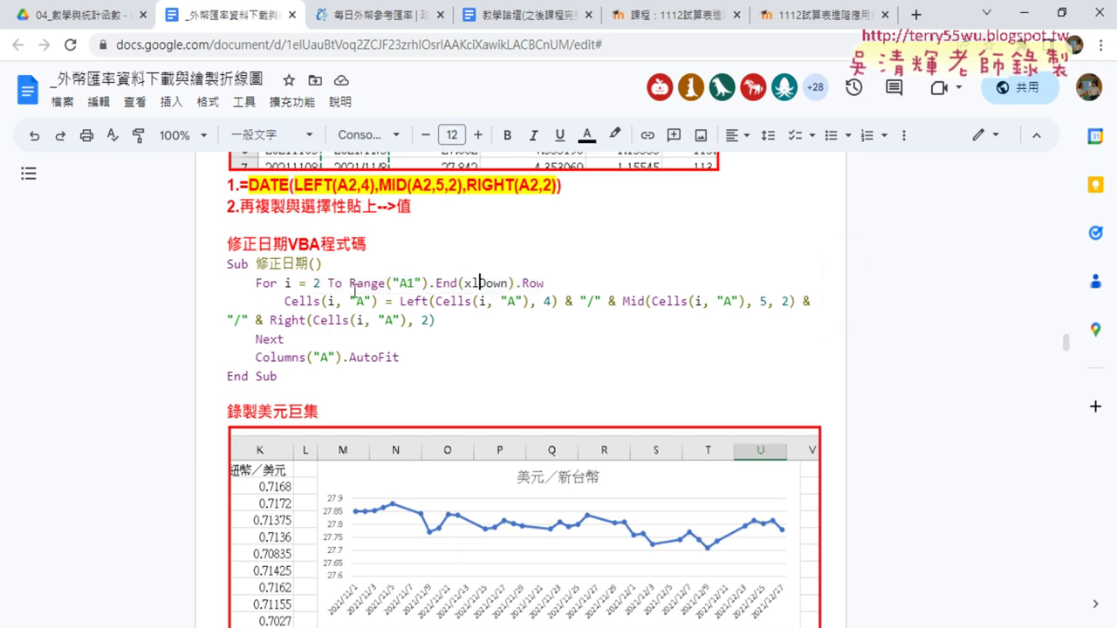
drag(350, 285, 555, 288)
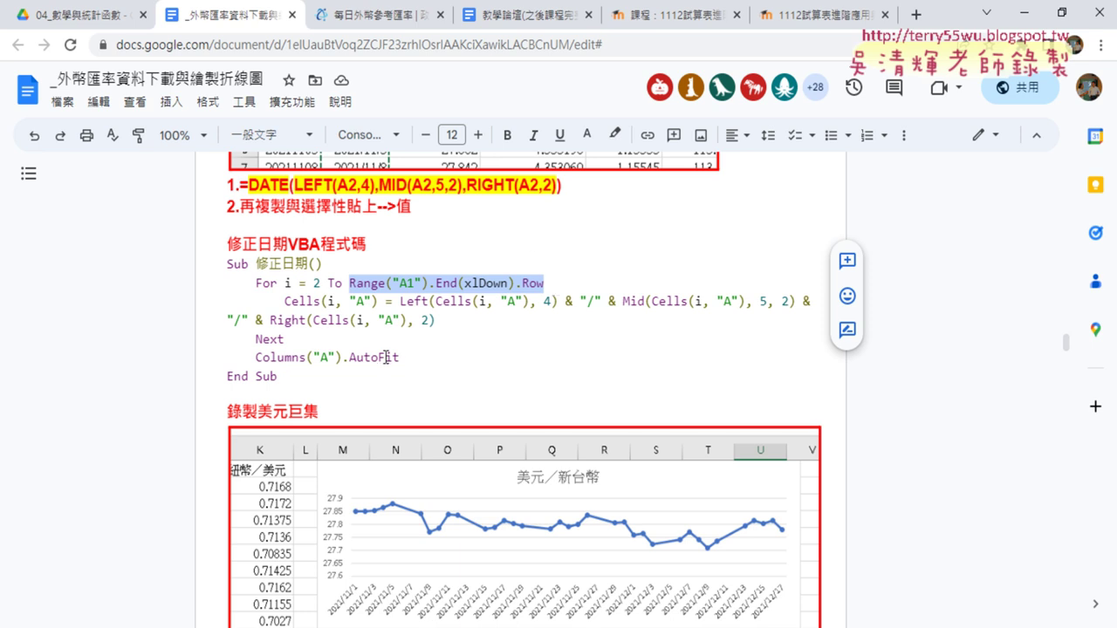
drag(400, 357, 256, 358)
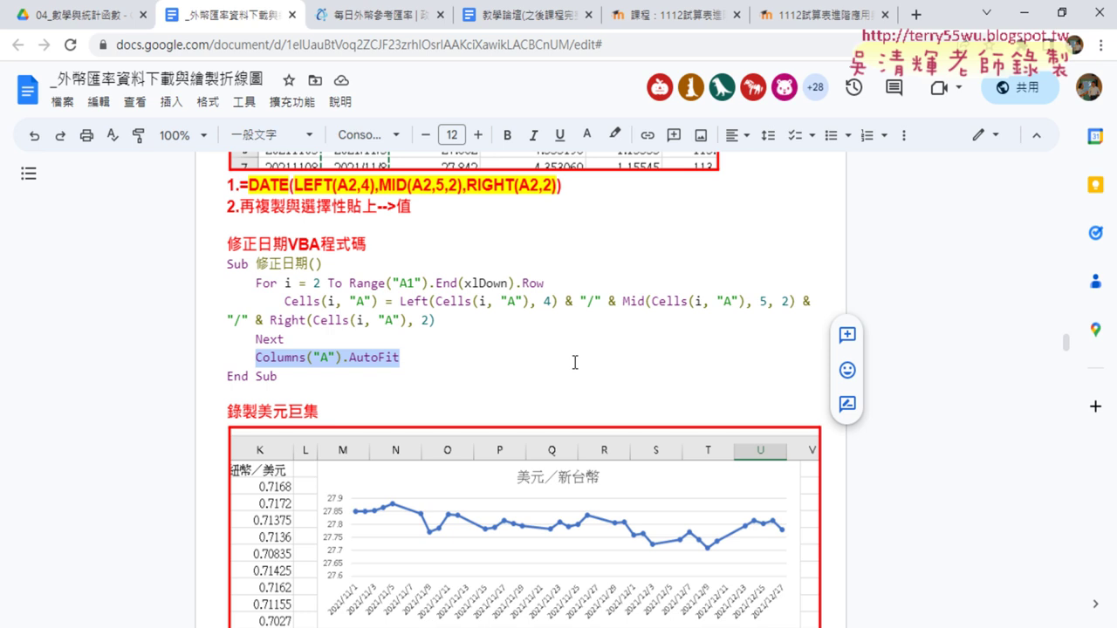
Copy the whole 修正日期 code block and bring up Excel's Visual Basic editor on Module1.
drag(301, 381, 221, 271)
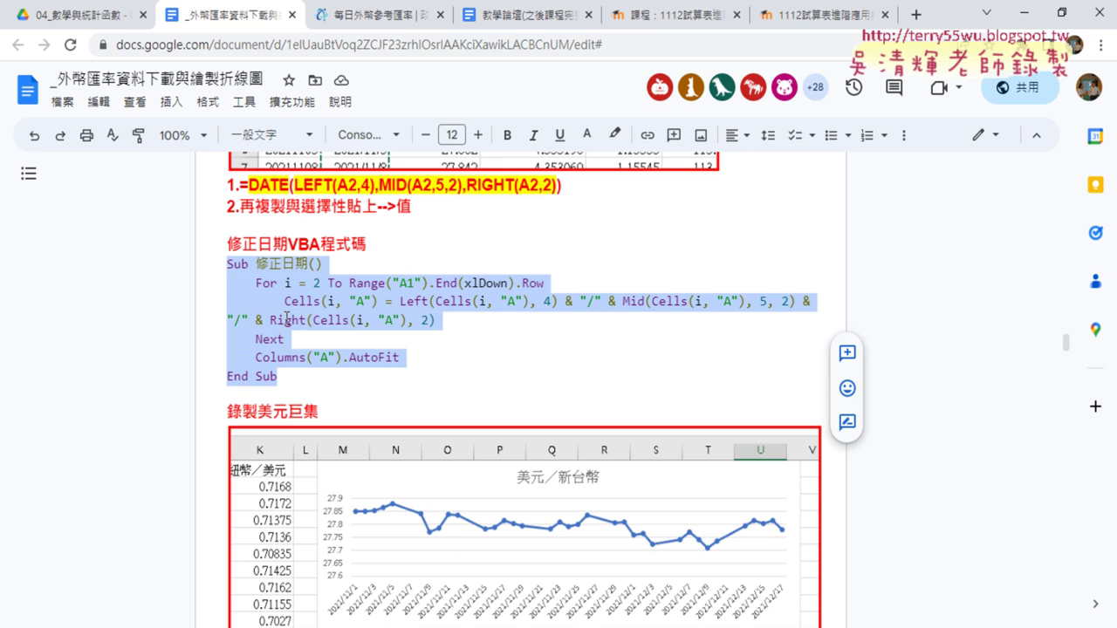
click(1021, 13)
click(33, 83)
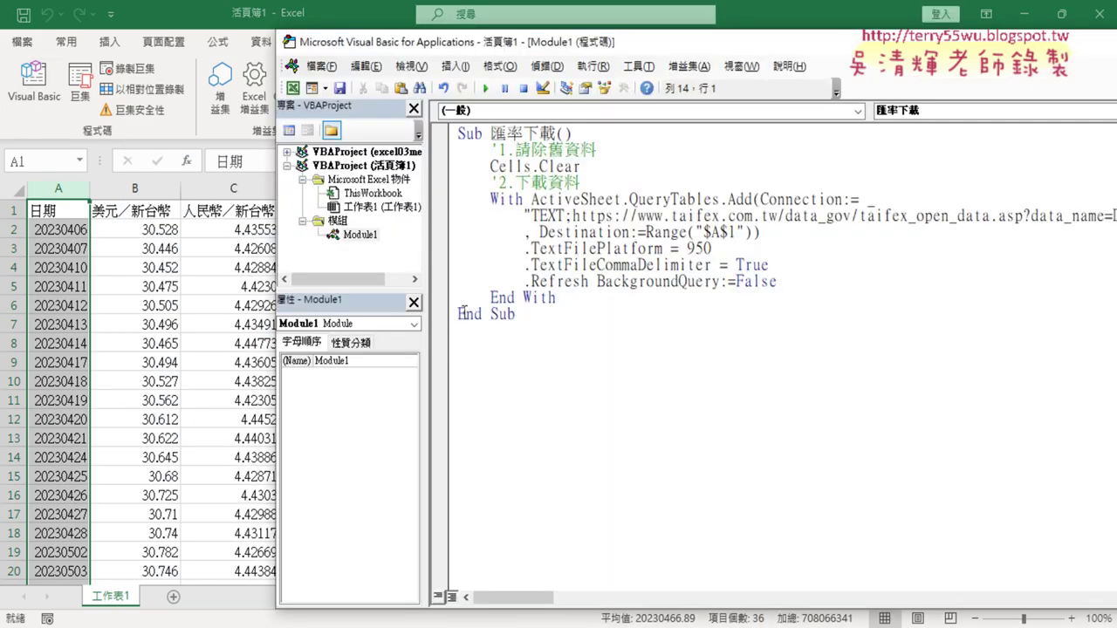
Paste the 修正日期 macro under 匯率下載's End Sub in Module1 and shift the editor left.
key(ctrl+v)
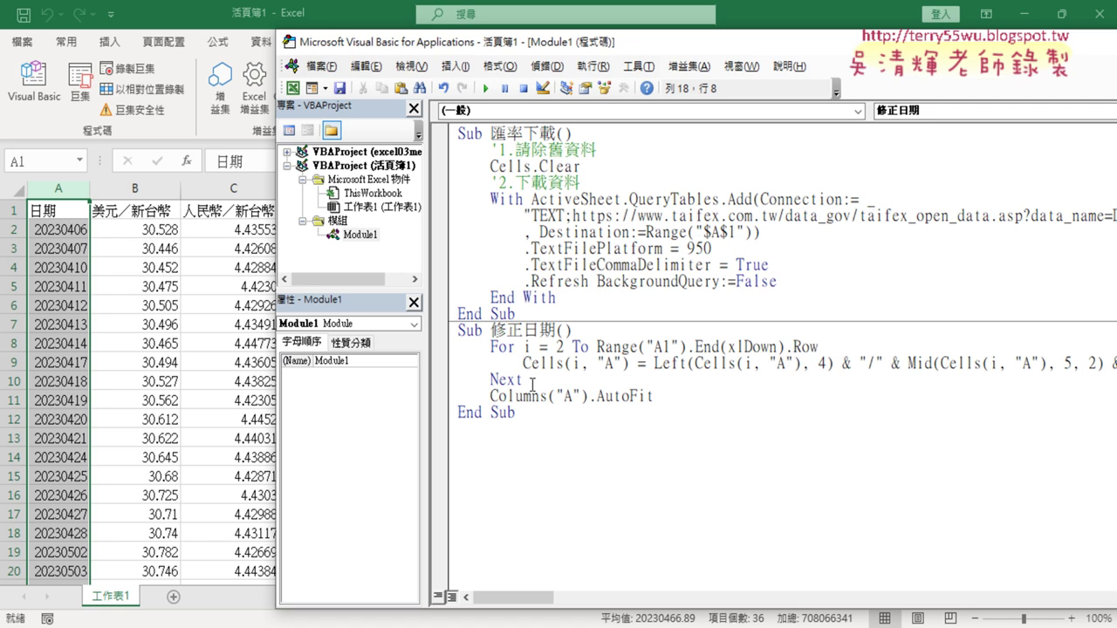
drag(654, 397, 453, 342)
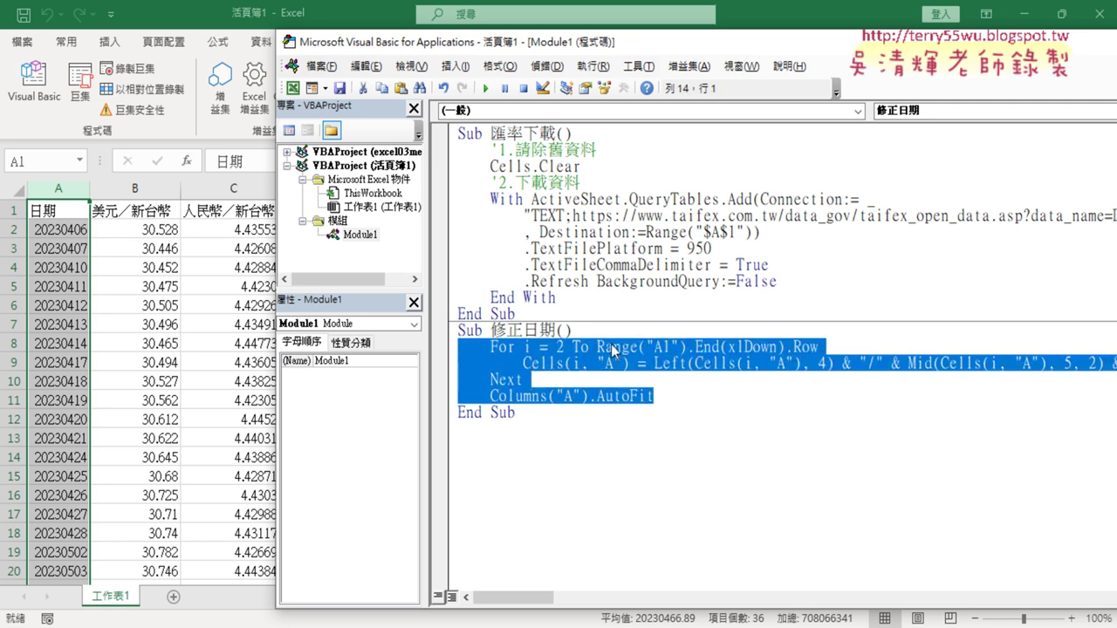
key(Delete)
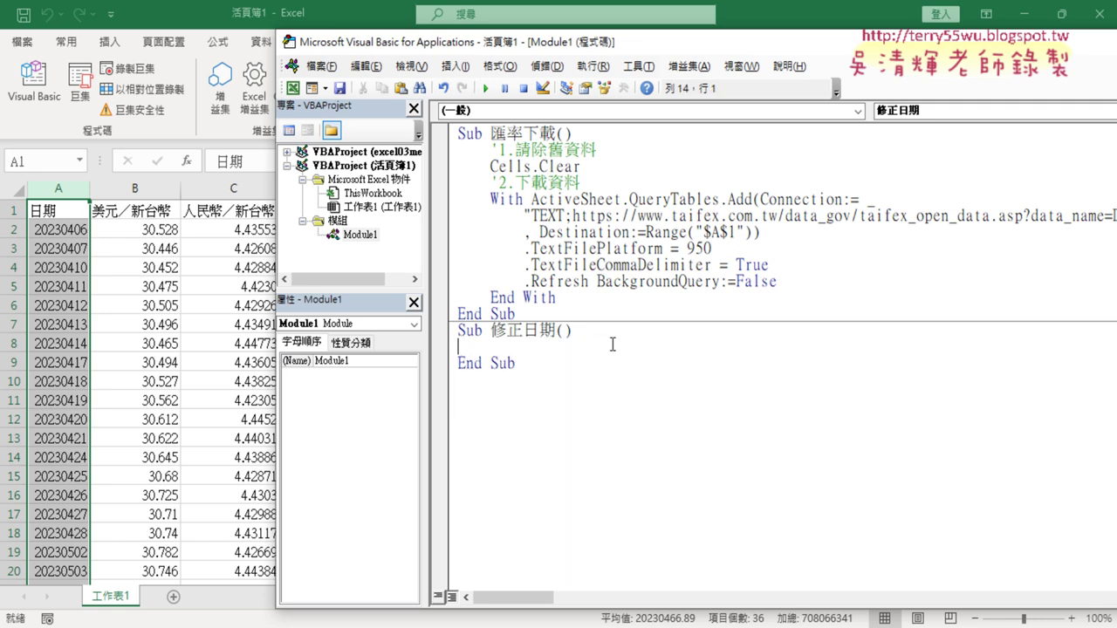
key(ctrl+z)
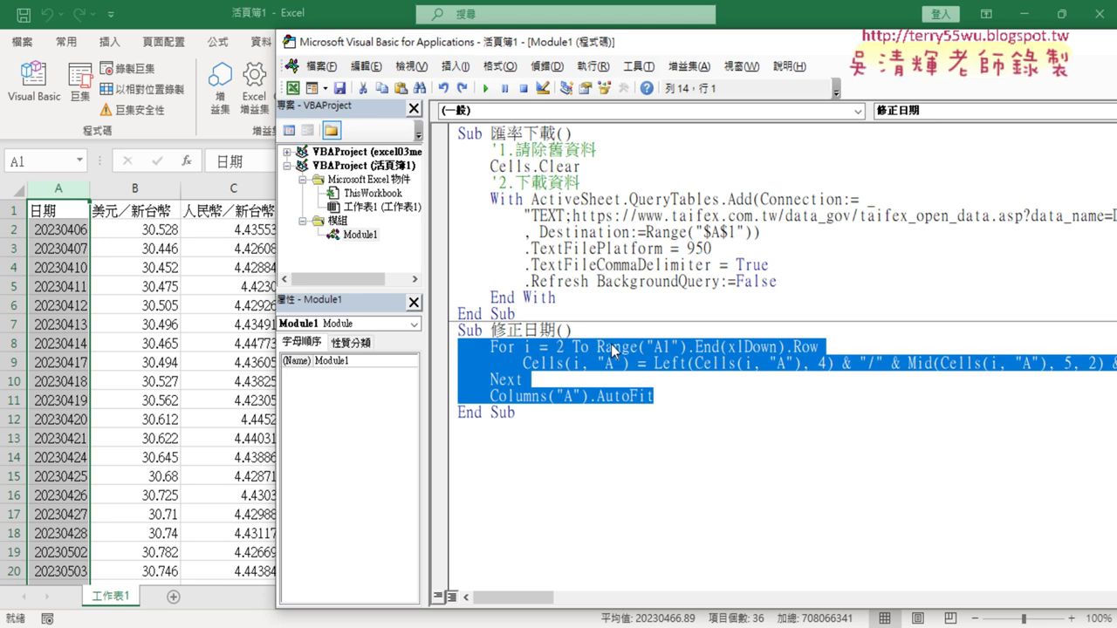
click(661, 396)
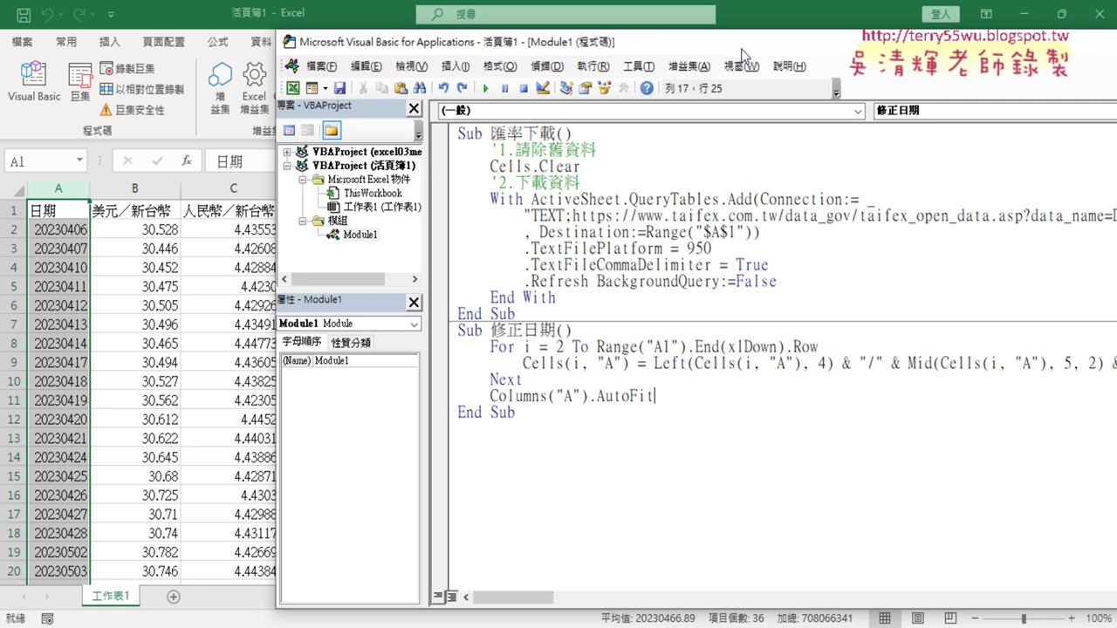
drag(738, 50, 572, 55)
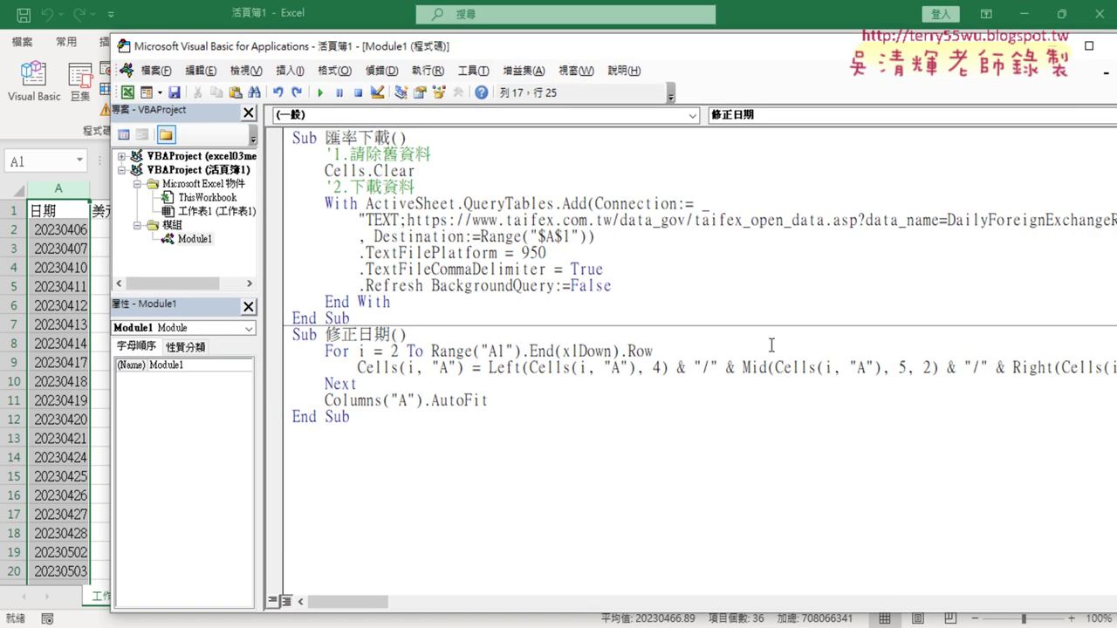
Run 修正日期 to turn column A into dates like 2023/4/6, then insert an empty line after End With.
drag(489, 368, 668, 367)
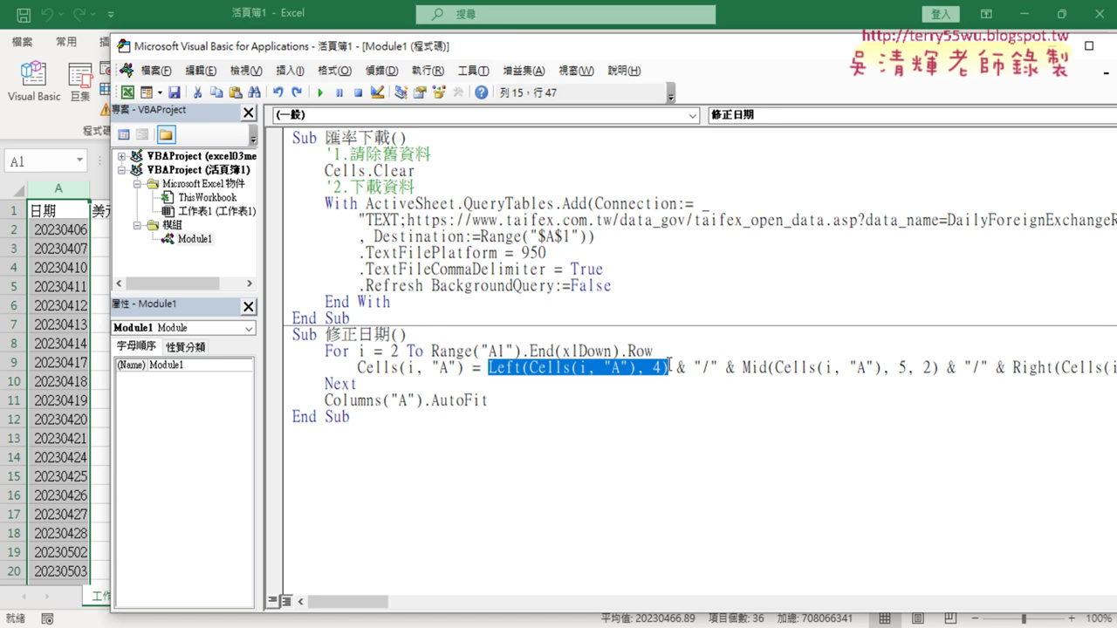
click(671, 367)
drag(671, 367, 742, 368)
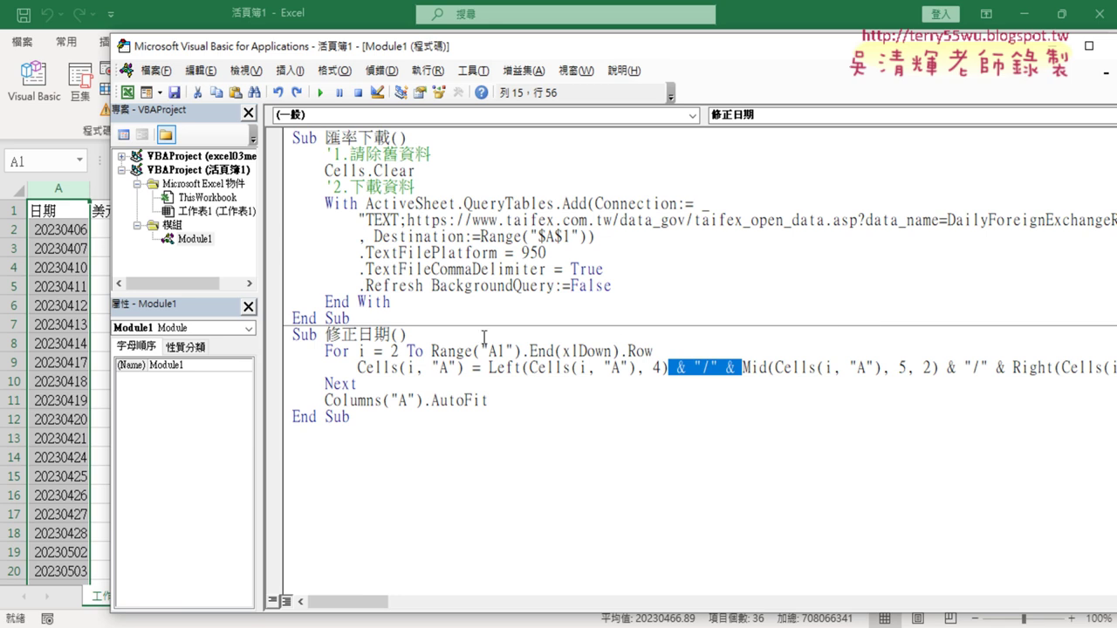
click(329, 93)
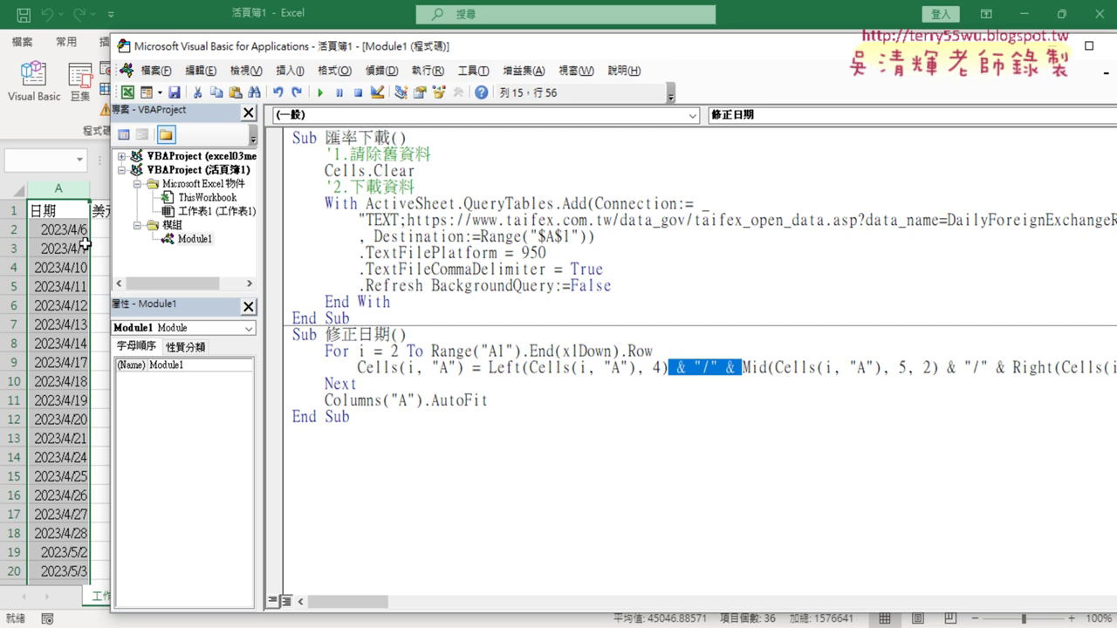
click(410, 301)
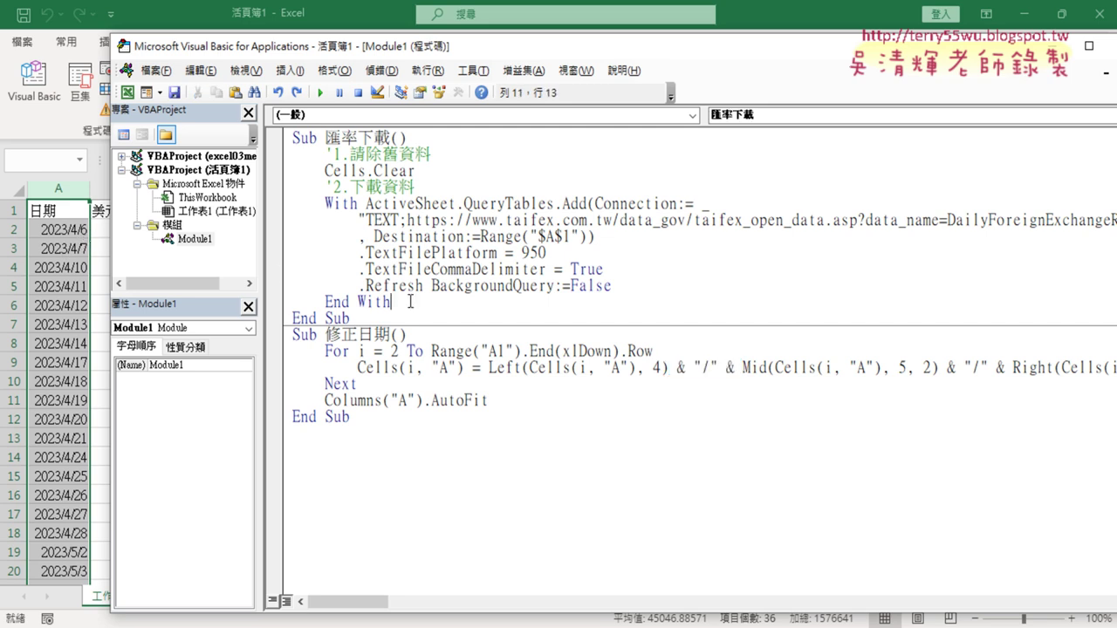
key(Return)
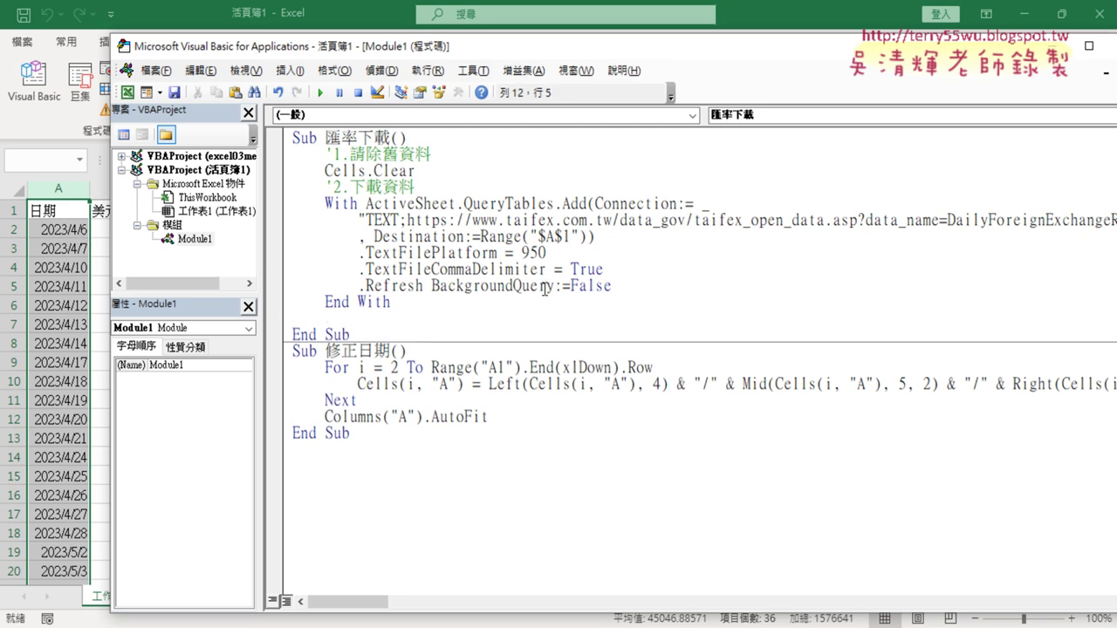
Add a 'Call 修正日期' line right after End With in the 匯率下載 macro.
click(393, 351)
drag(393, 351, 325, 351)
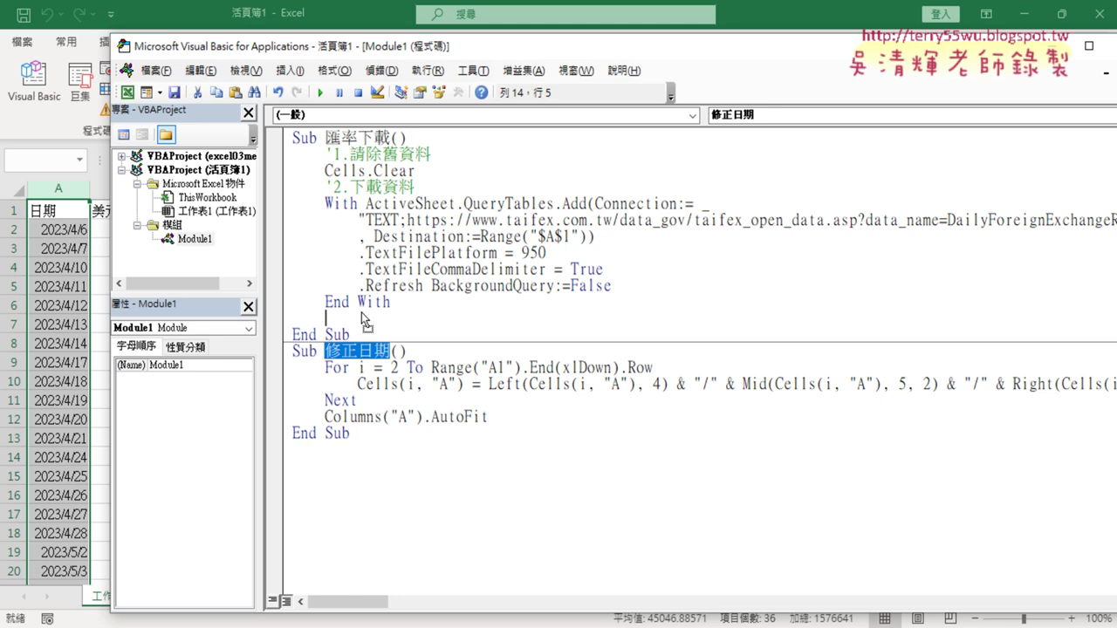
drag(362, 313, 361, 313)
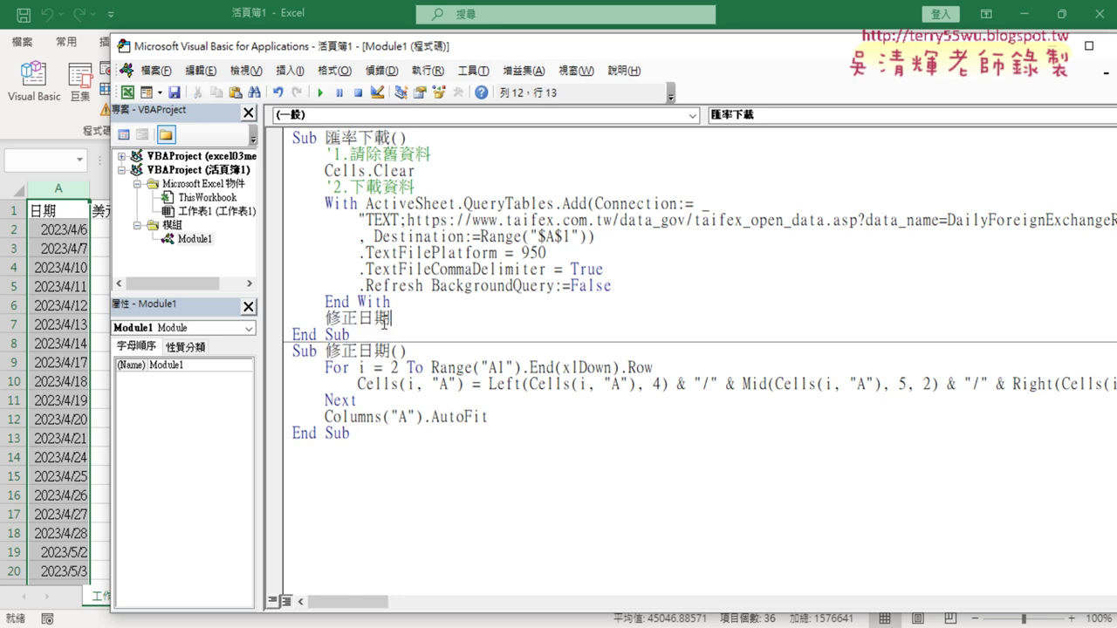
click(329, 318)
text(c)
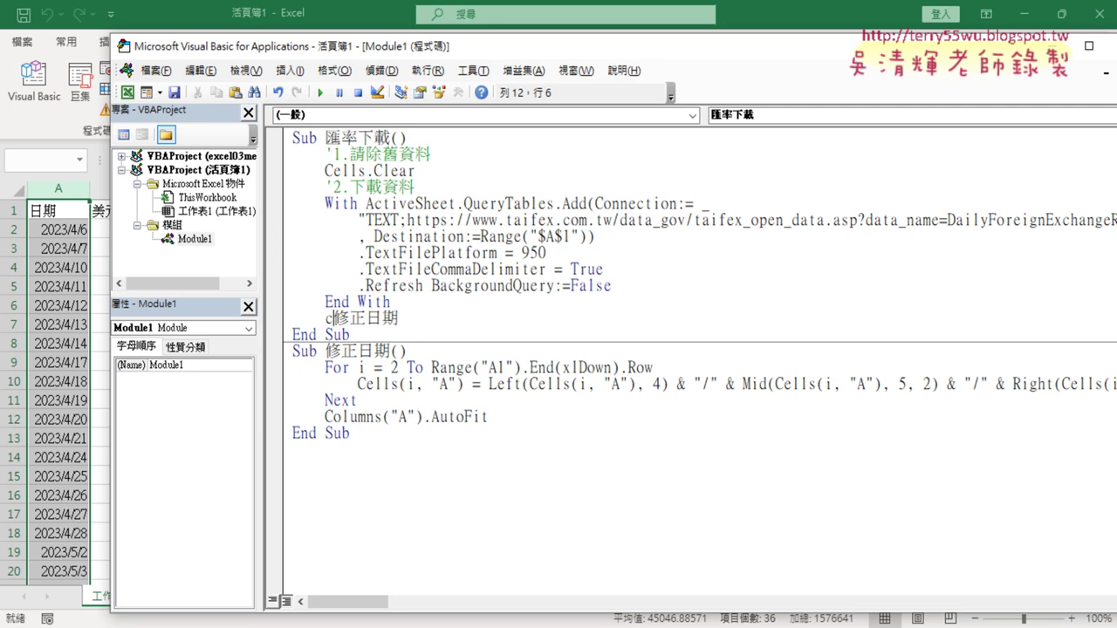
text(all)
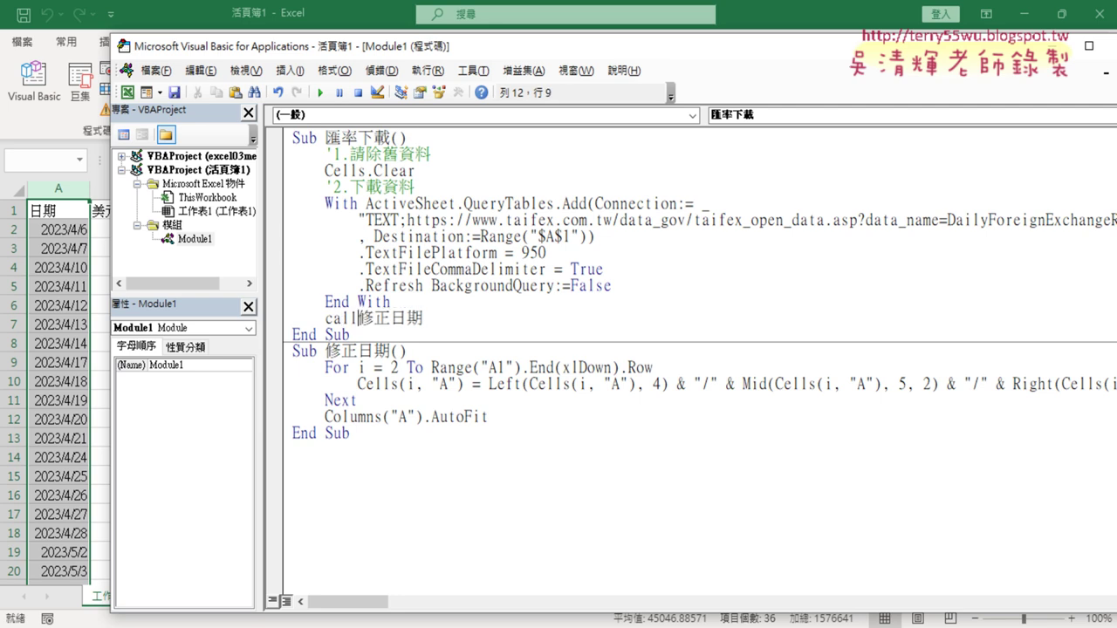
click(414, 402)
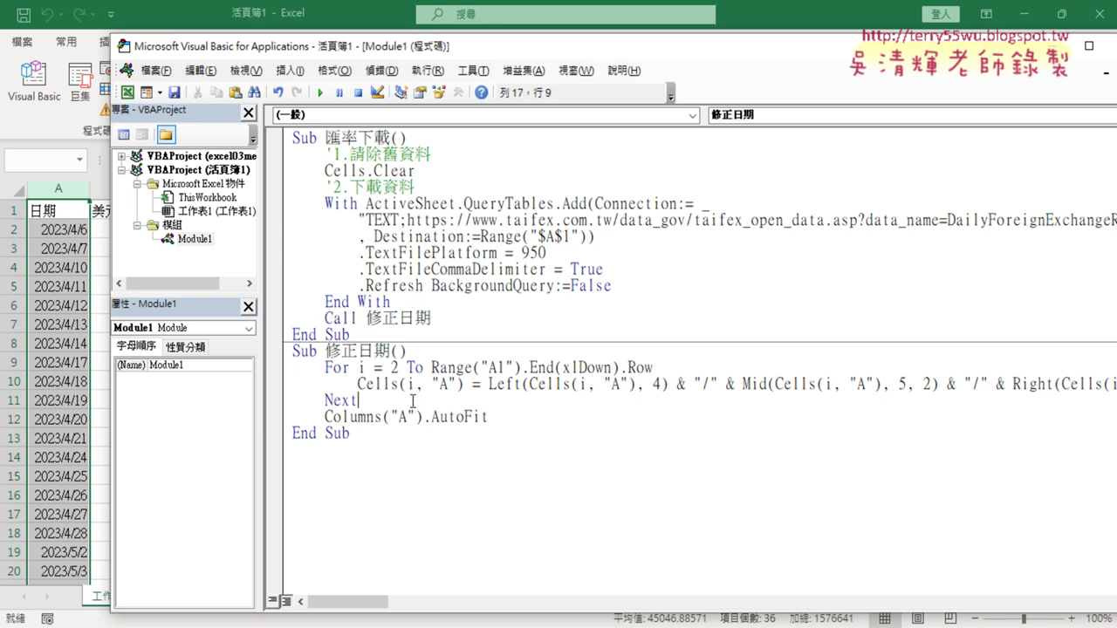
drag(432, 318, 270, 318)
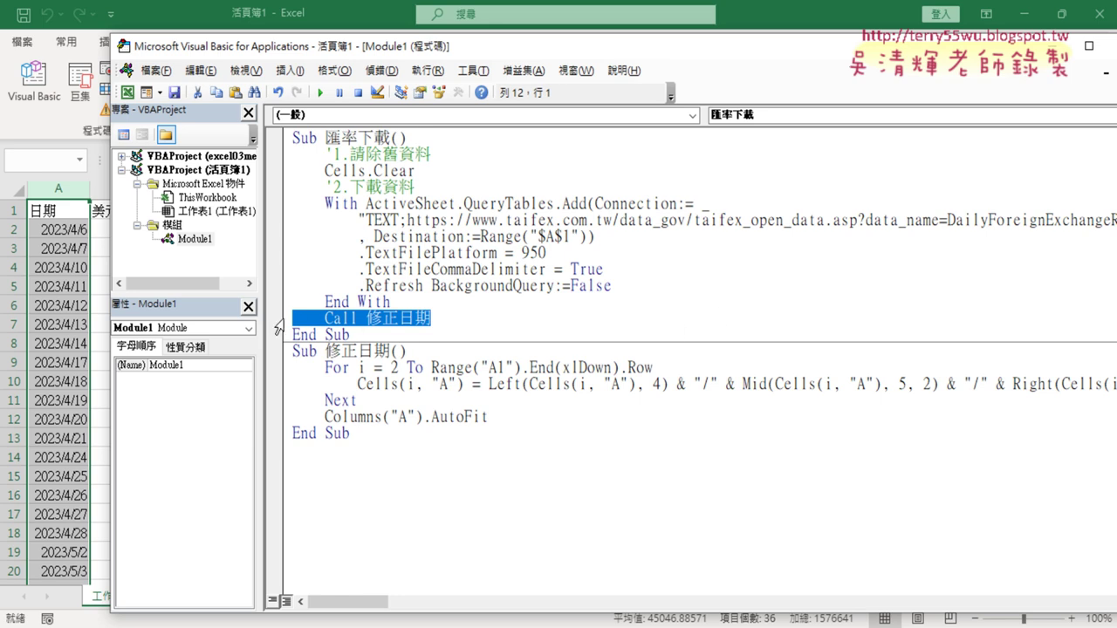
Break on the Call 修正日期 line, step through the date loop with F8, then let 匯率下載 finish.
click(279, 325)
click(320, 91)
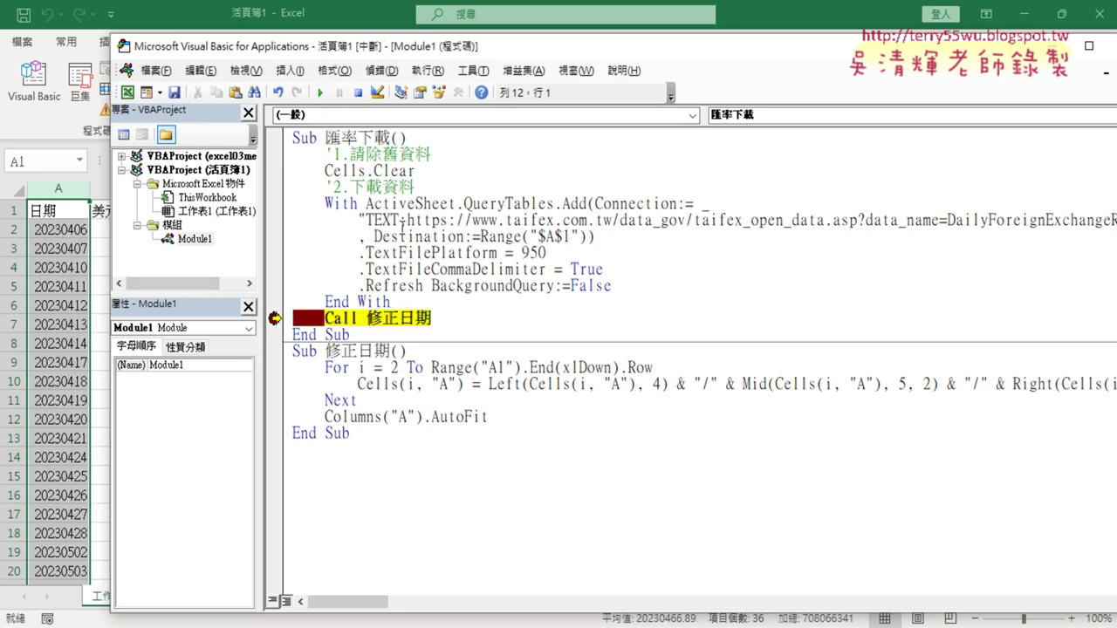
key(F8)
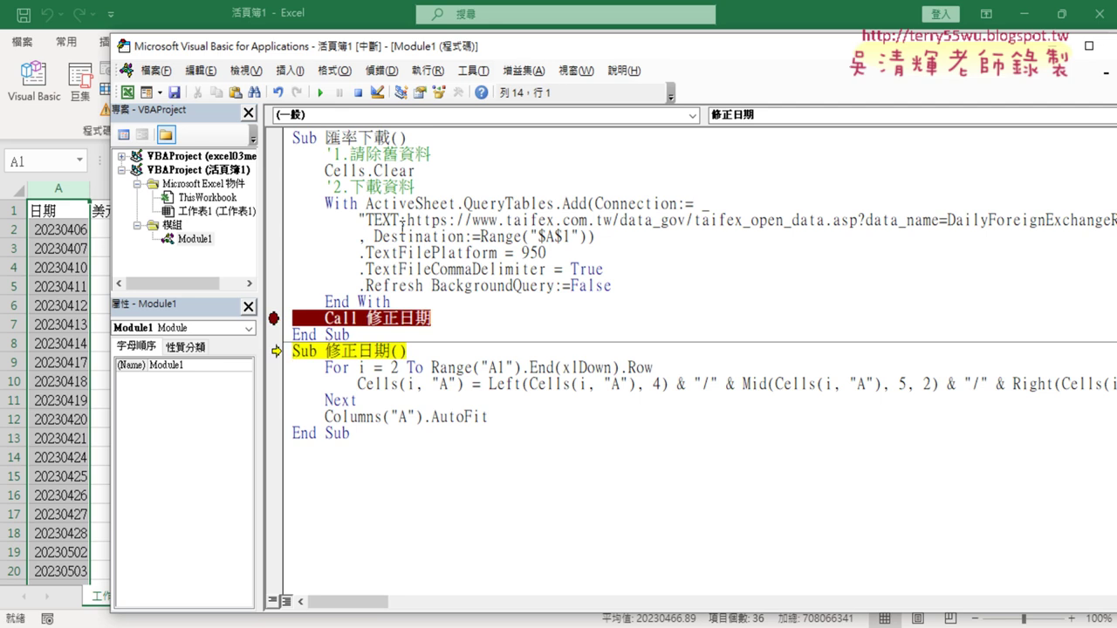
key(F8)
key(F8)
key(F8)
key(F8)
key(F8)
key(F8)
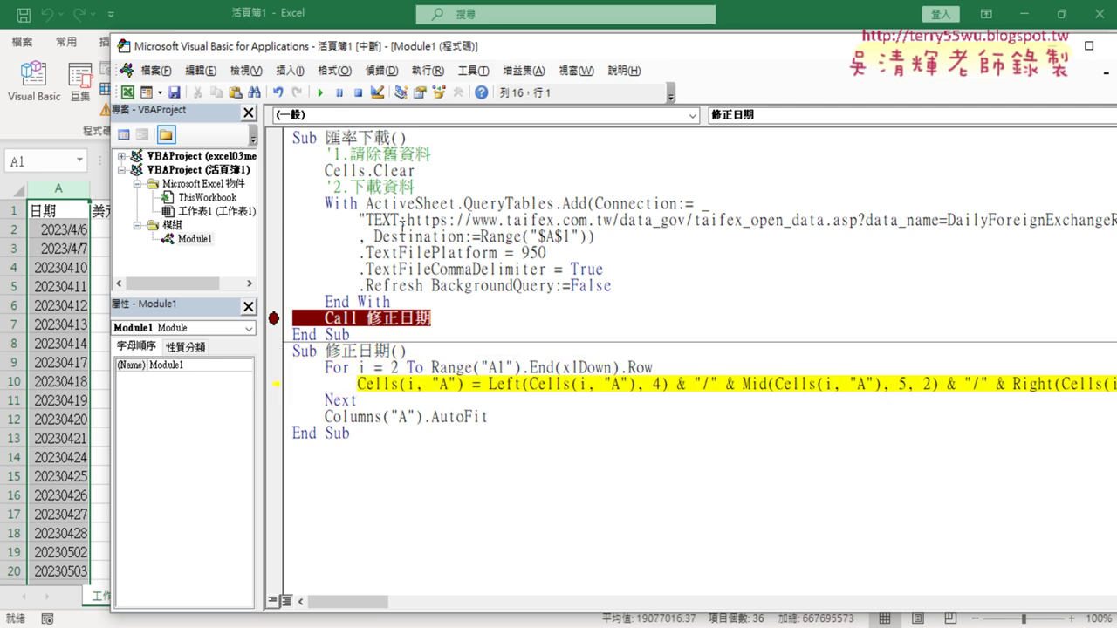
key(F8)
key(F8)
key(F8)
key(F8)
key(F8)
key(F8)
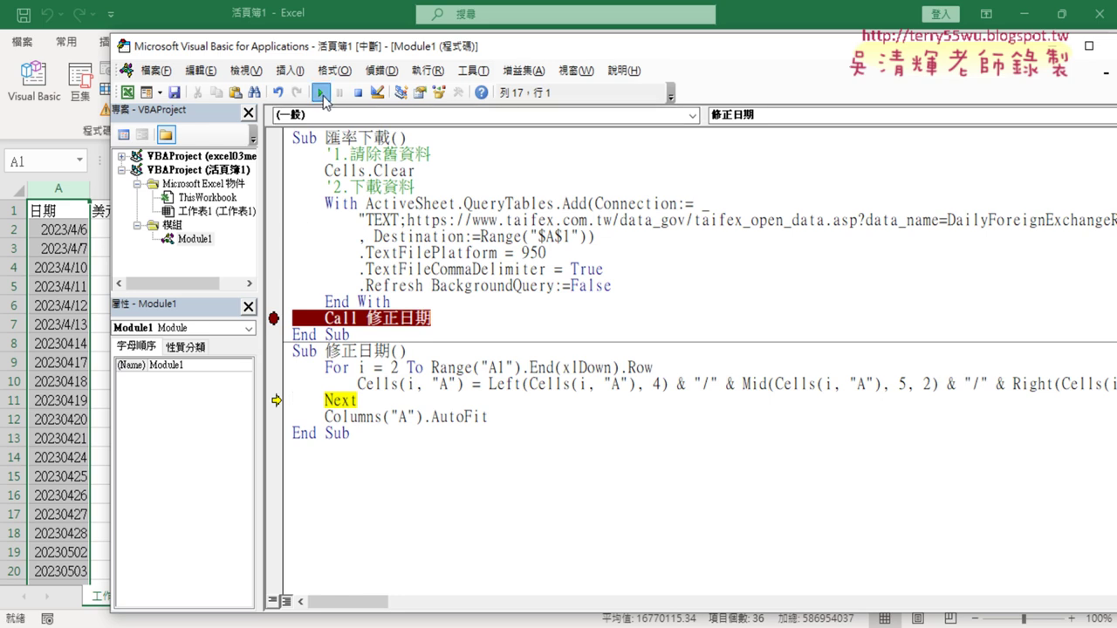
click(320, 92)
click(274, 318)
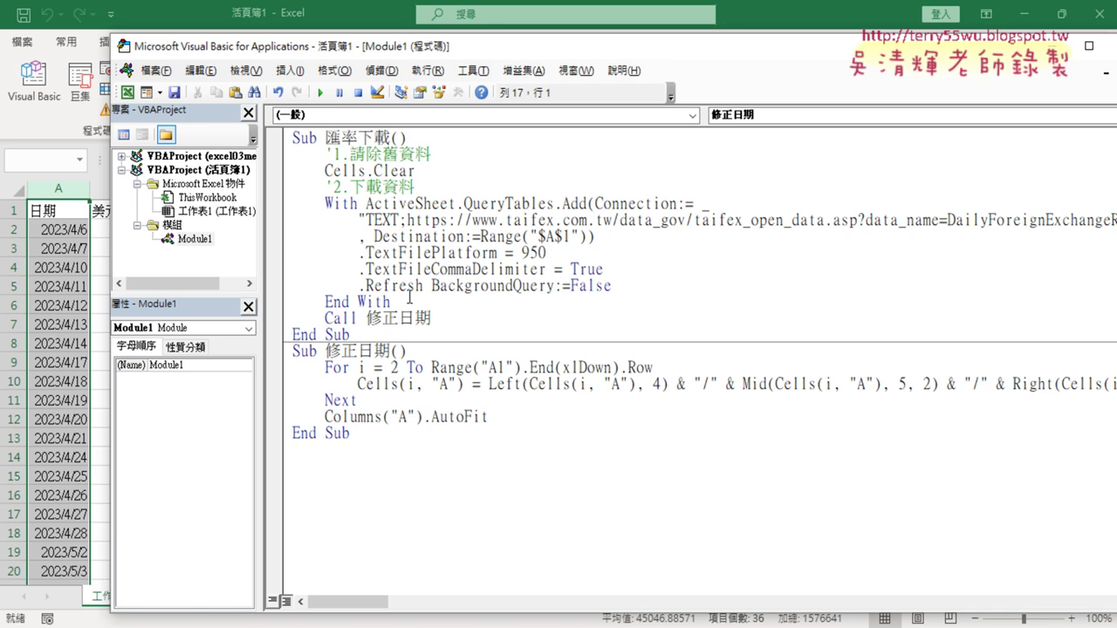
drag(350, 433, 294, 351)
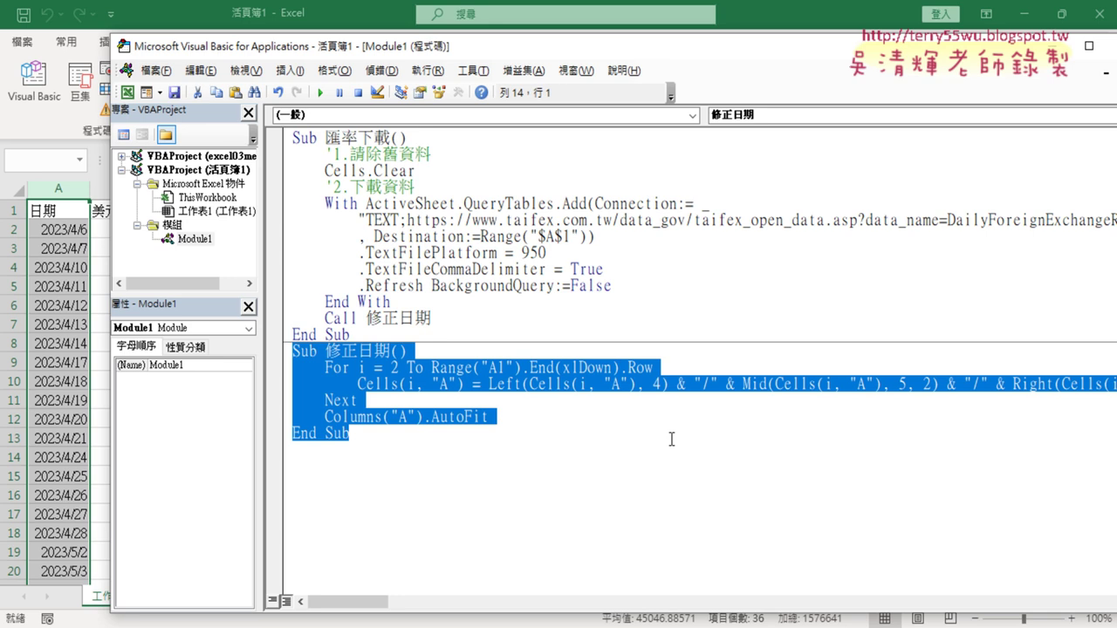
Select A1:B36 and insert a Line with Markers chart of the 美元／新台幣 rates.
click(693, 453)
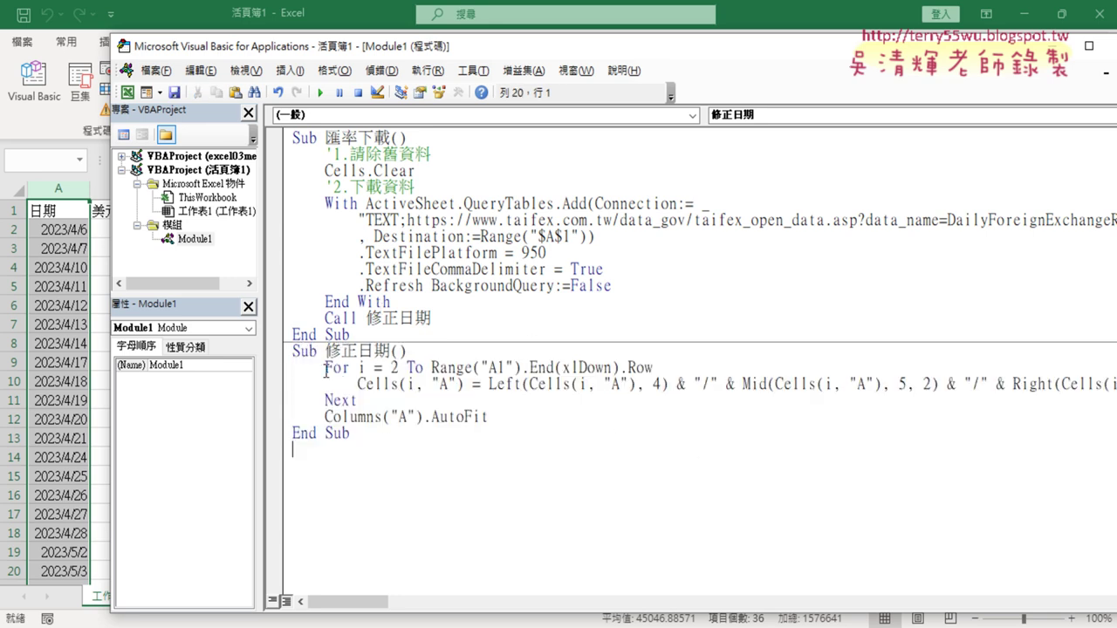
click(59, 293)
drag(57, 211, 130, 210)
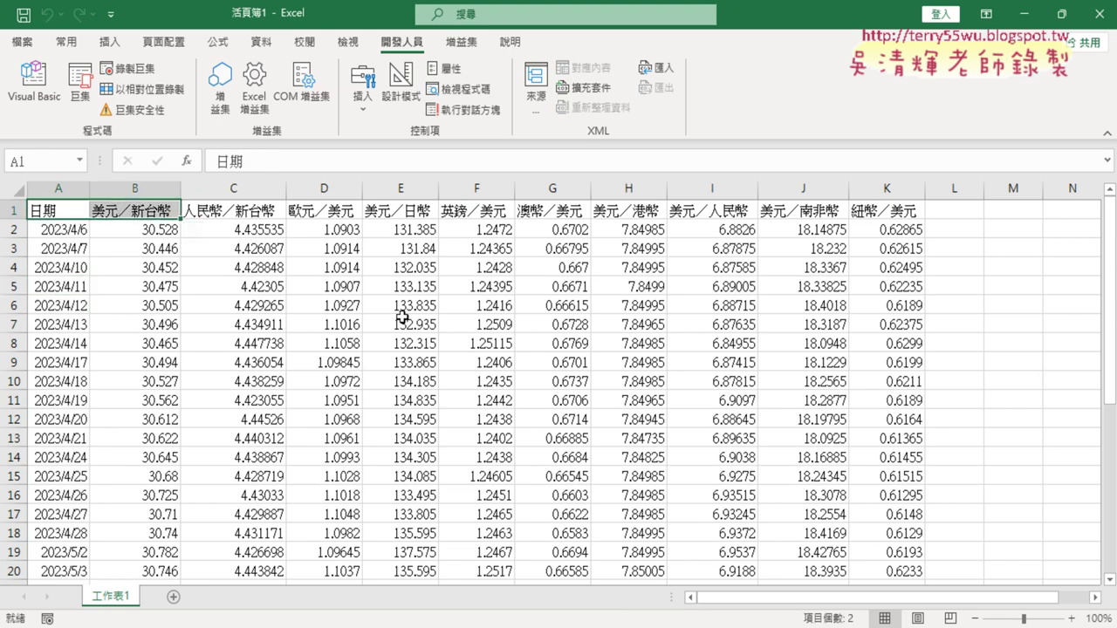
key(ctrl+shift+Down)
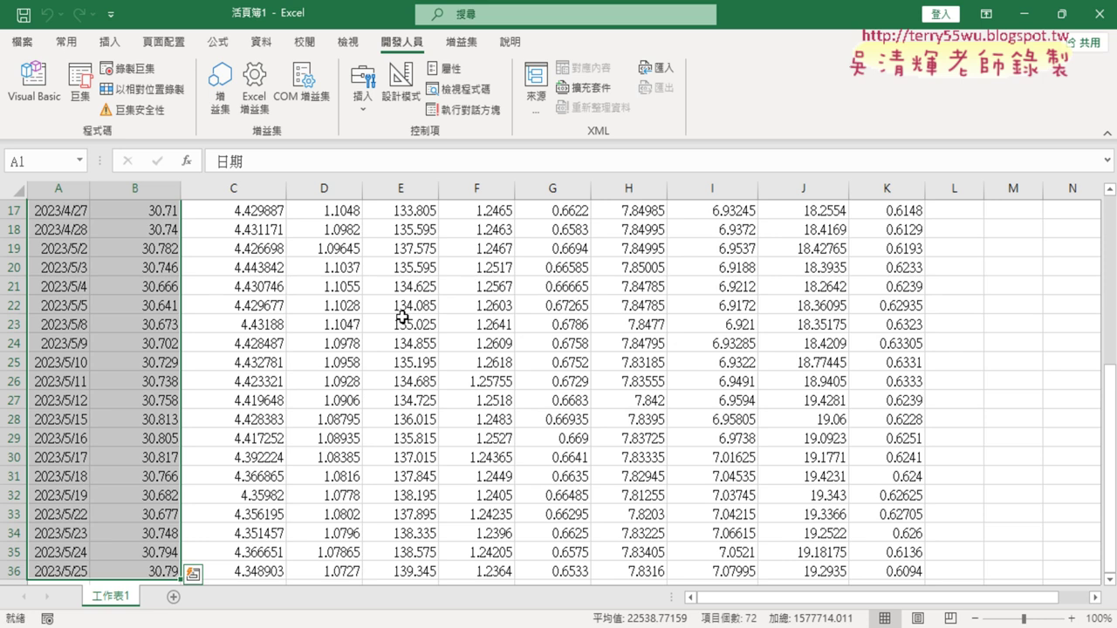
click(110, 41)
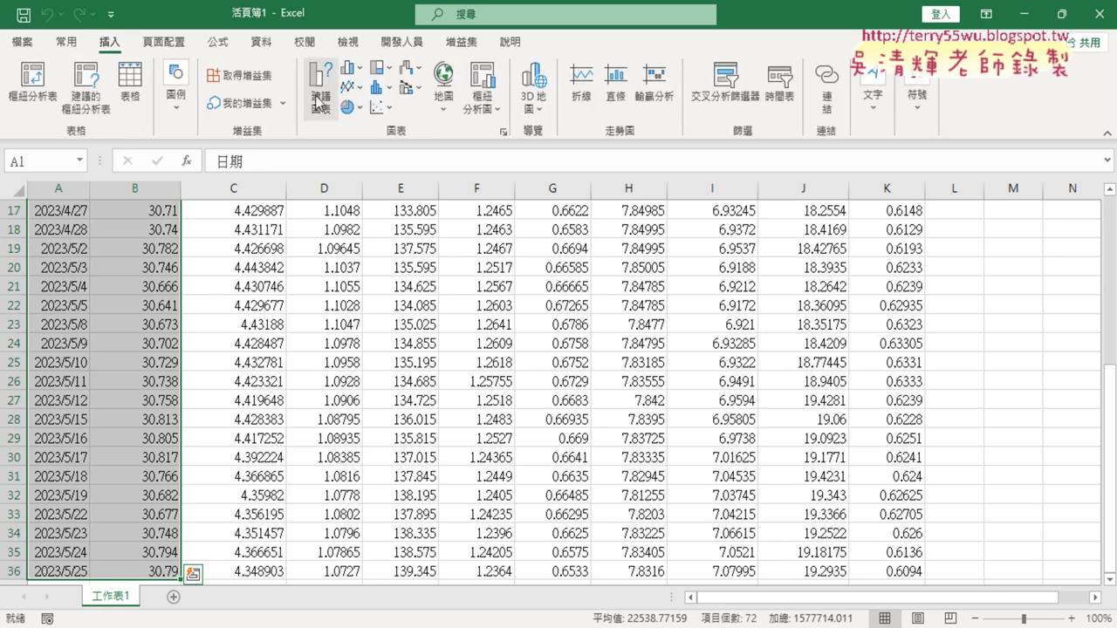
click(351, 87)
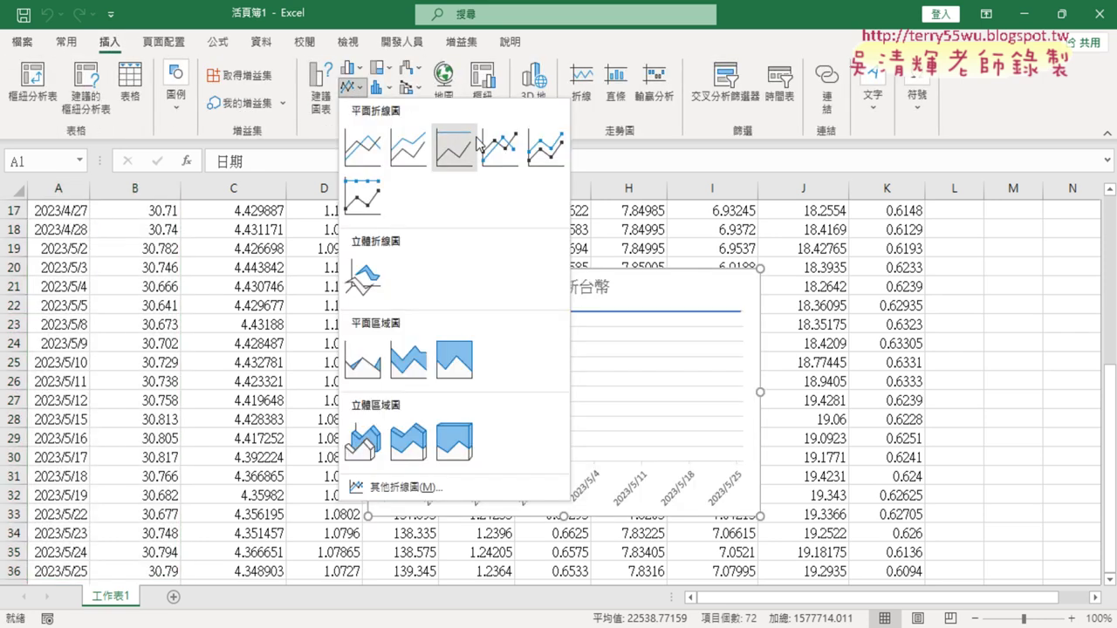
click(499, 163)
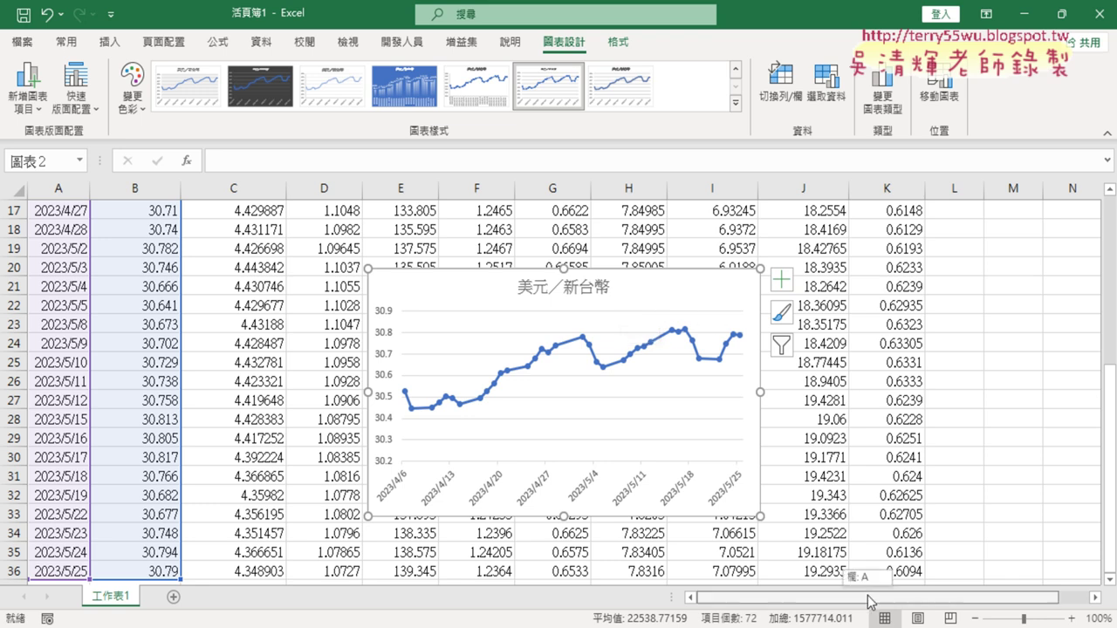
Move the 美元／新台幣 chart over columns M–S, then delete it and return to column A.
drag(899, 601, 929, 603)
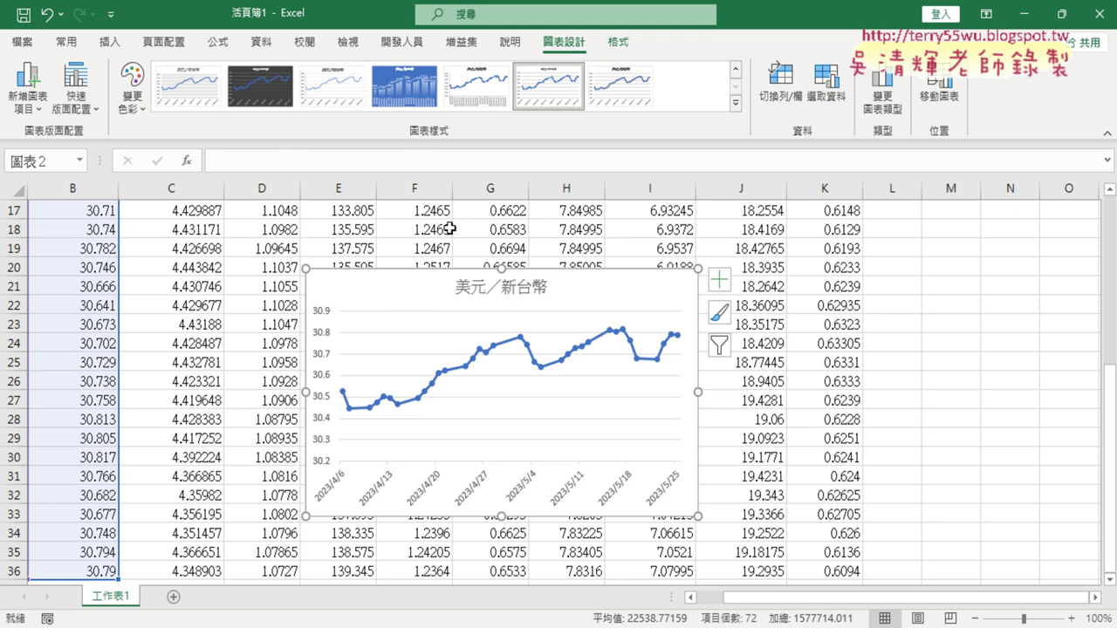
click(1098, 600)
click(1098, 600)
drag(297, 294, 893, 230)
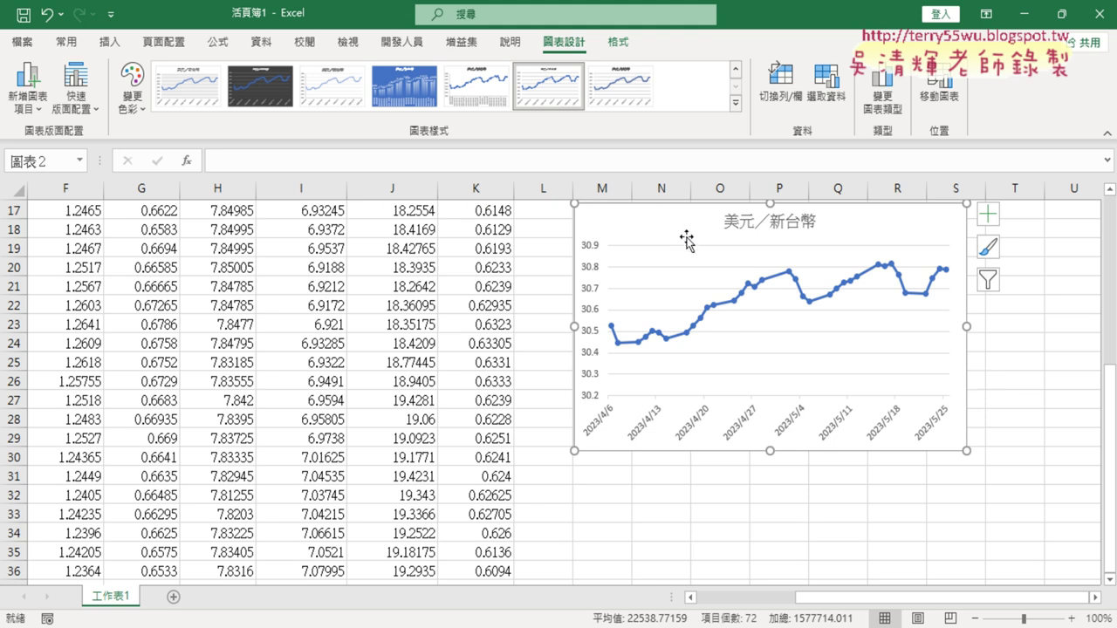
key(Delete)
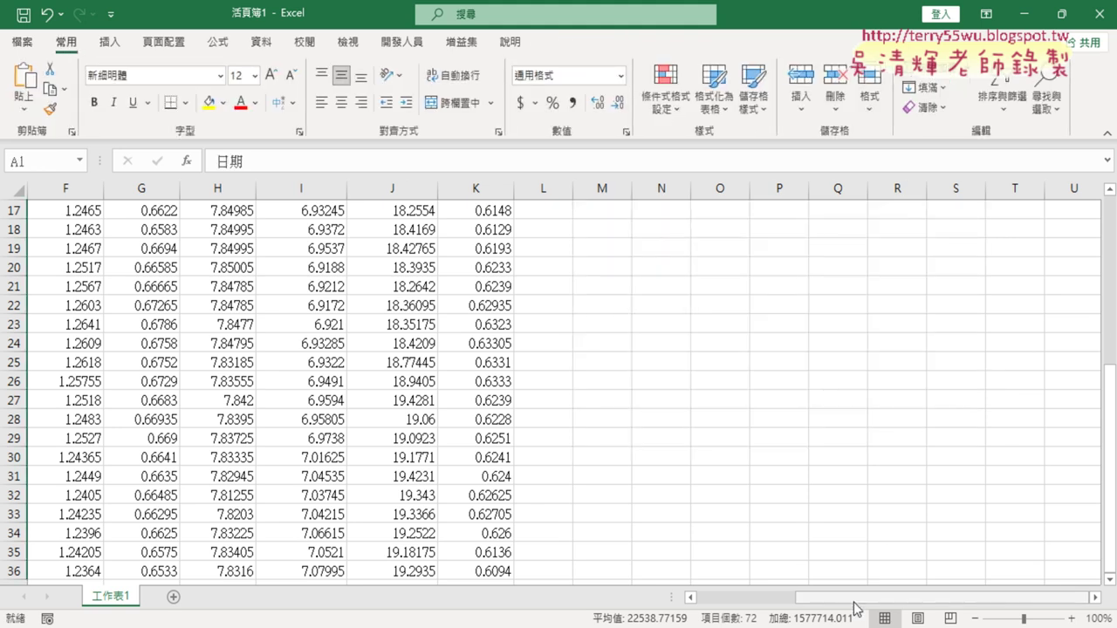
drag(854, 608, 751, 608)
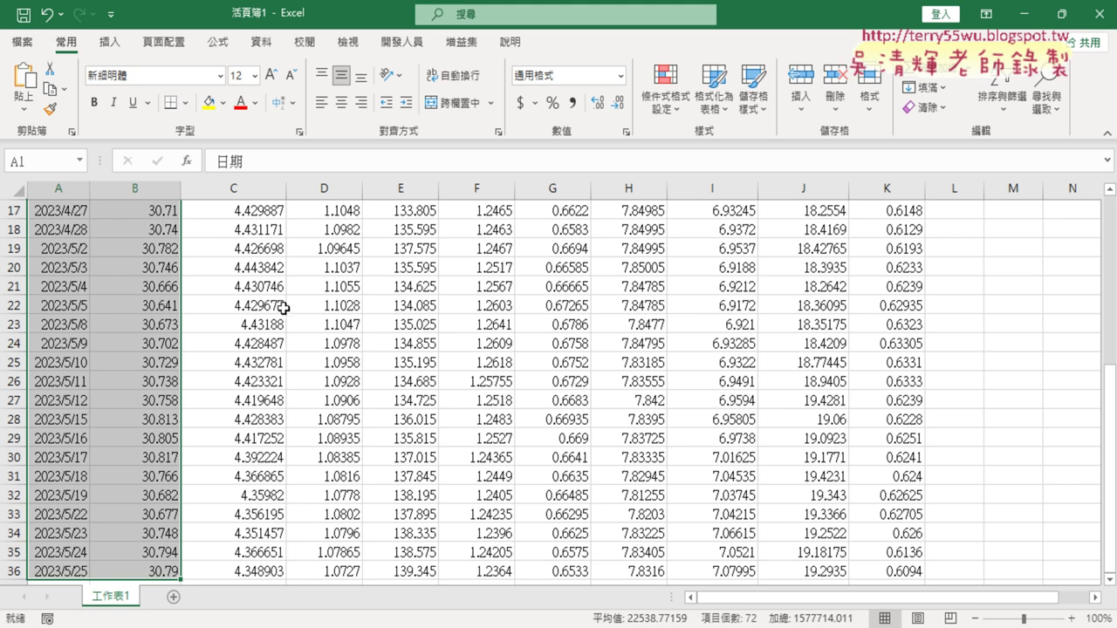
Begin recording a macro named 美元折線圖, stored in this workbook.
scroll(303, 306, up, 2)
scroll(303, 306, up, 4)
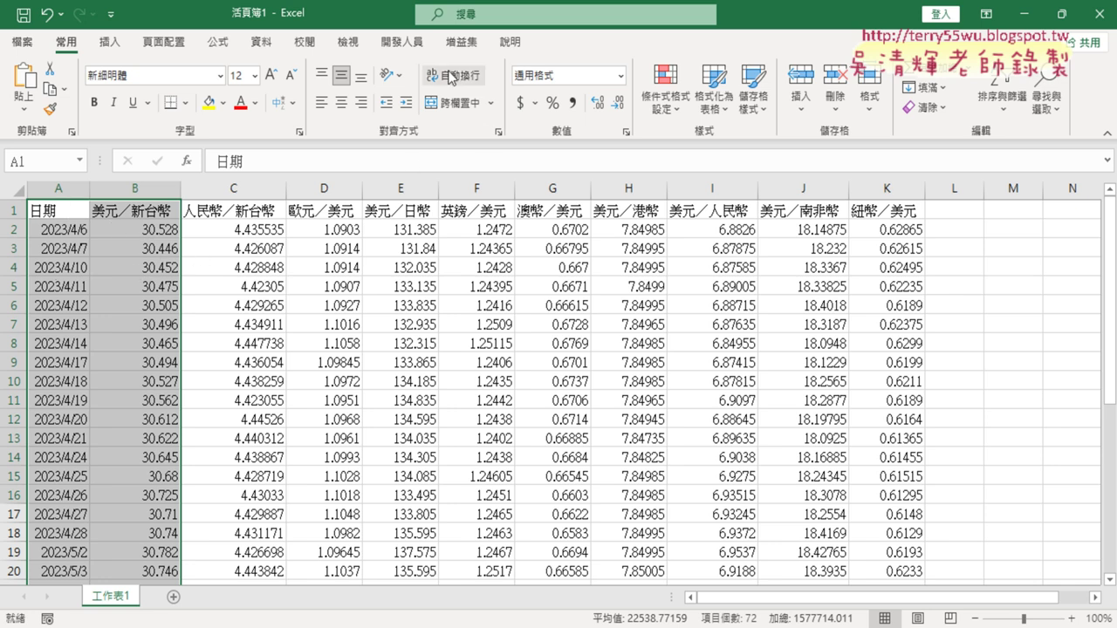
click(401, 42)
click(128, 68)
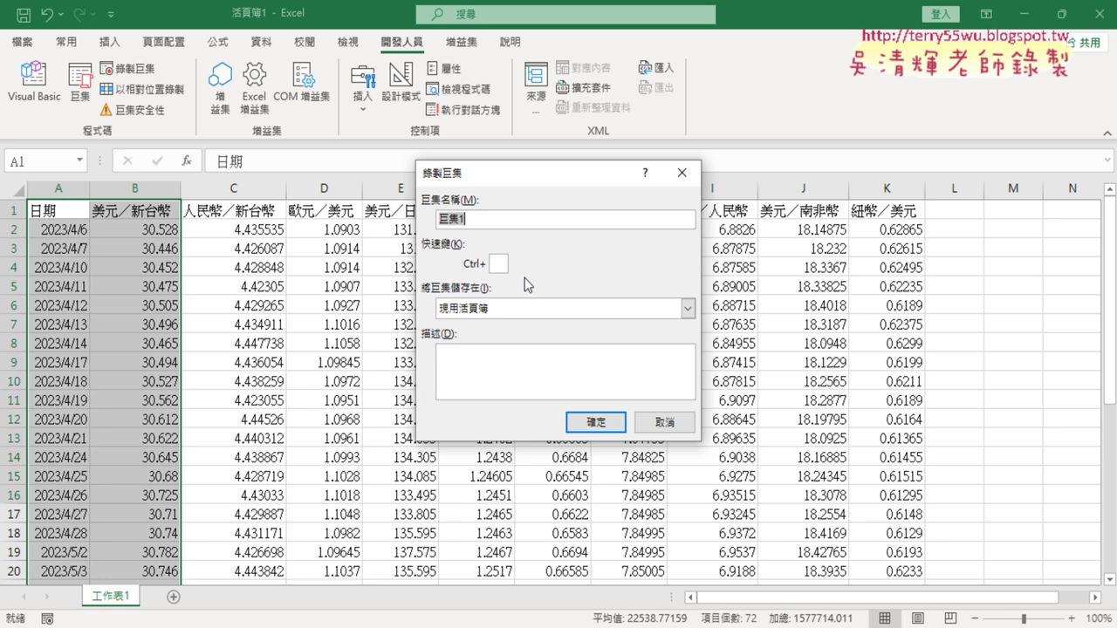
key(BackSpace)
text(氣)
text(元)
text(對ㄊㄧ)
text(ㄢˋ)
text(ㄊㄨˊ)
key(Return)
click(610, 431)
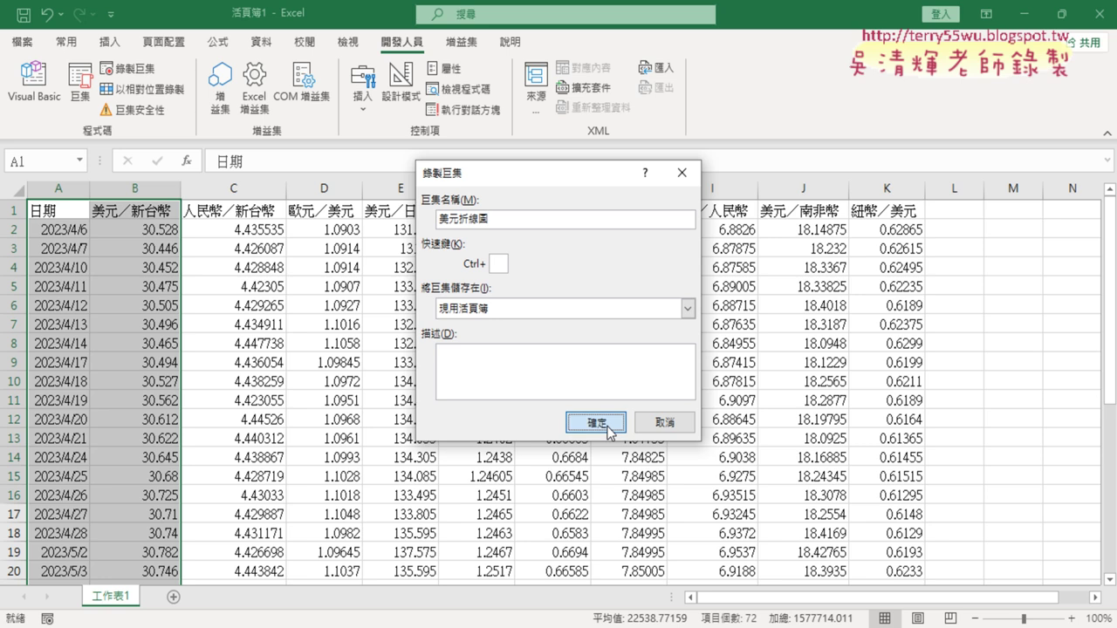
Insert a Line with Markers chart of the 美元／新台幣 rates while recording.
click(109, 41)
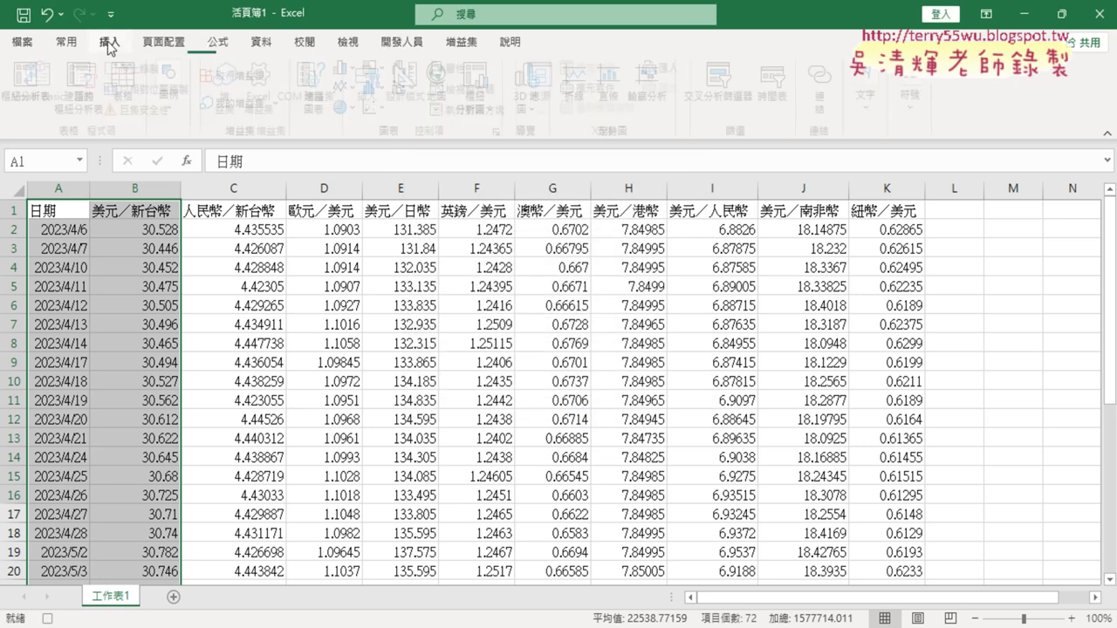
click(353, 87)
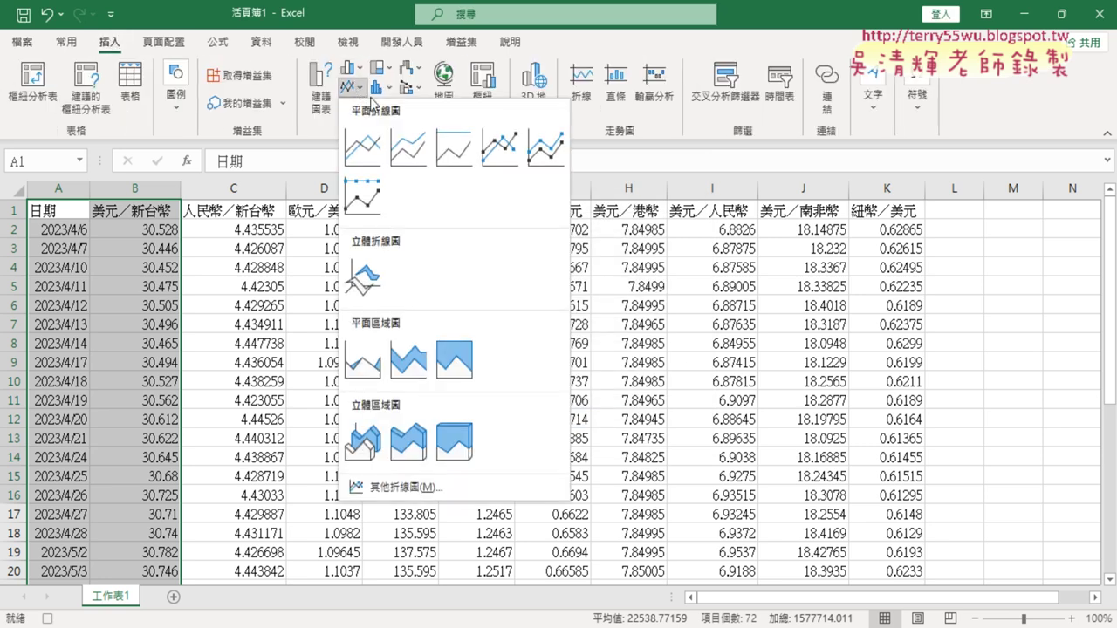
click(491, 154)
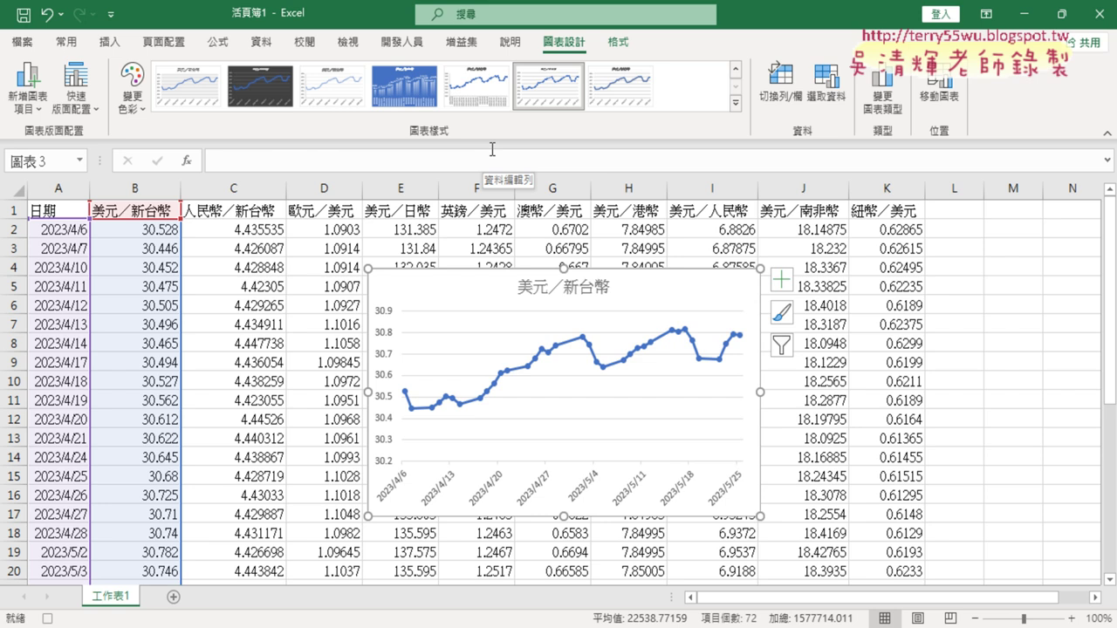
Stop the macro recording and delete the recorded chart.
click(403, 41)
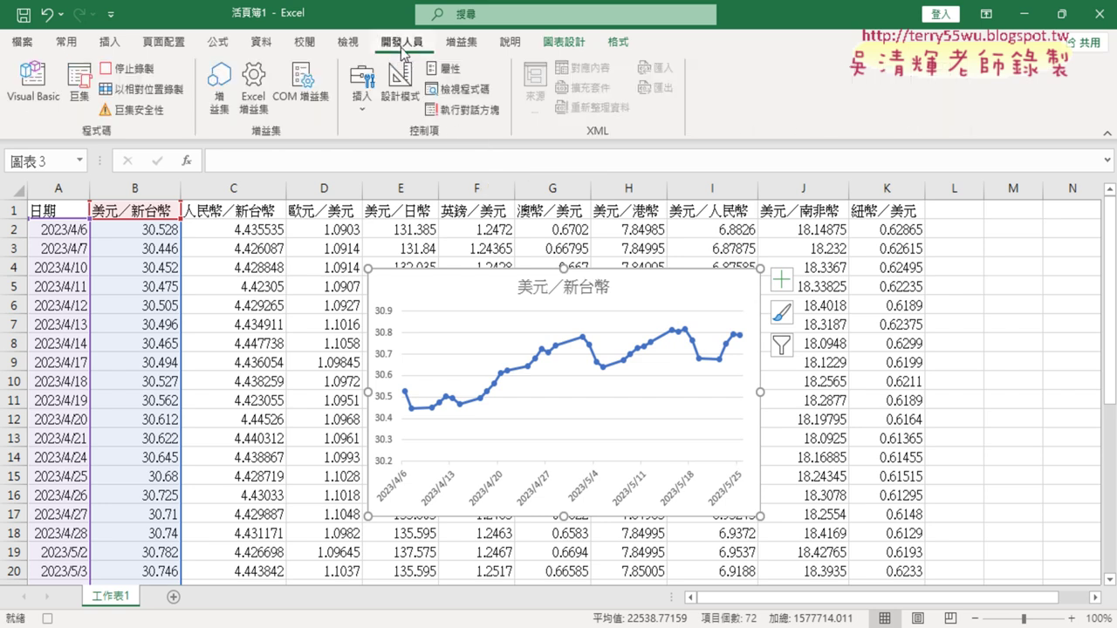
click(139, 77)
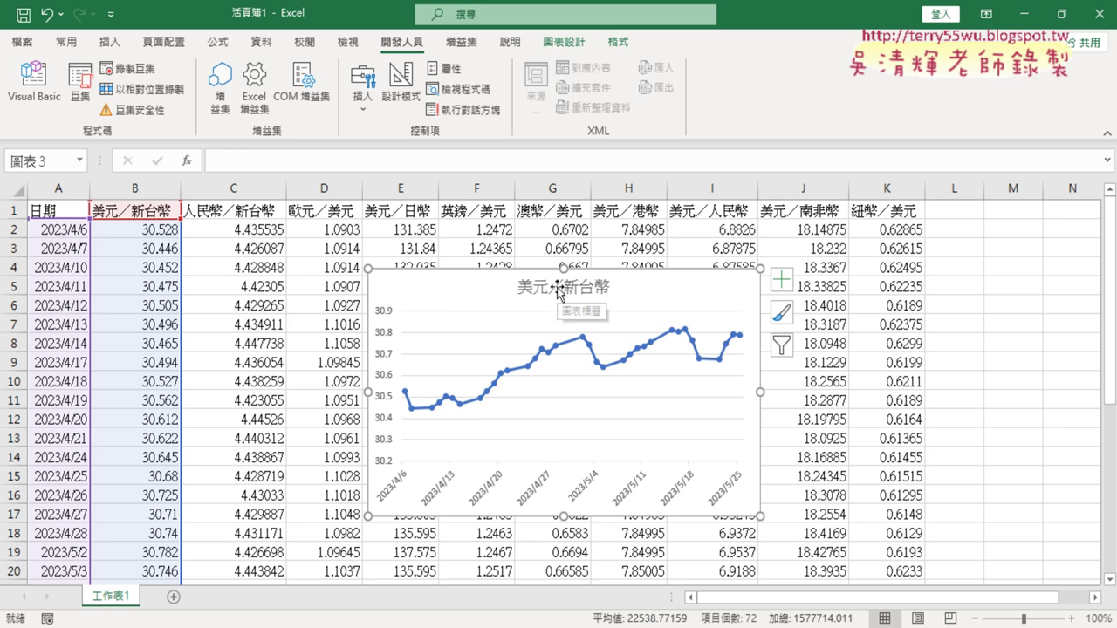
key(Delete)
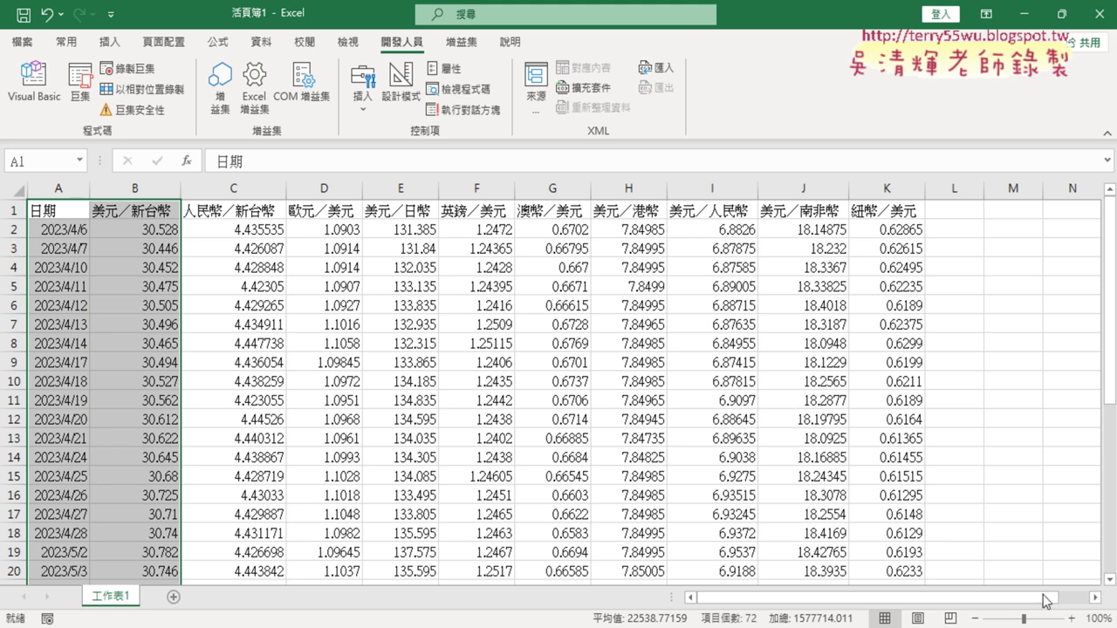
Open the 美元折線圖 macro's code in the Visual Basic editor from the Macros list.
click(1097, 598)
click(1097, 599)
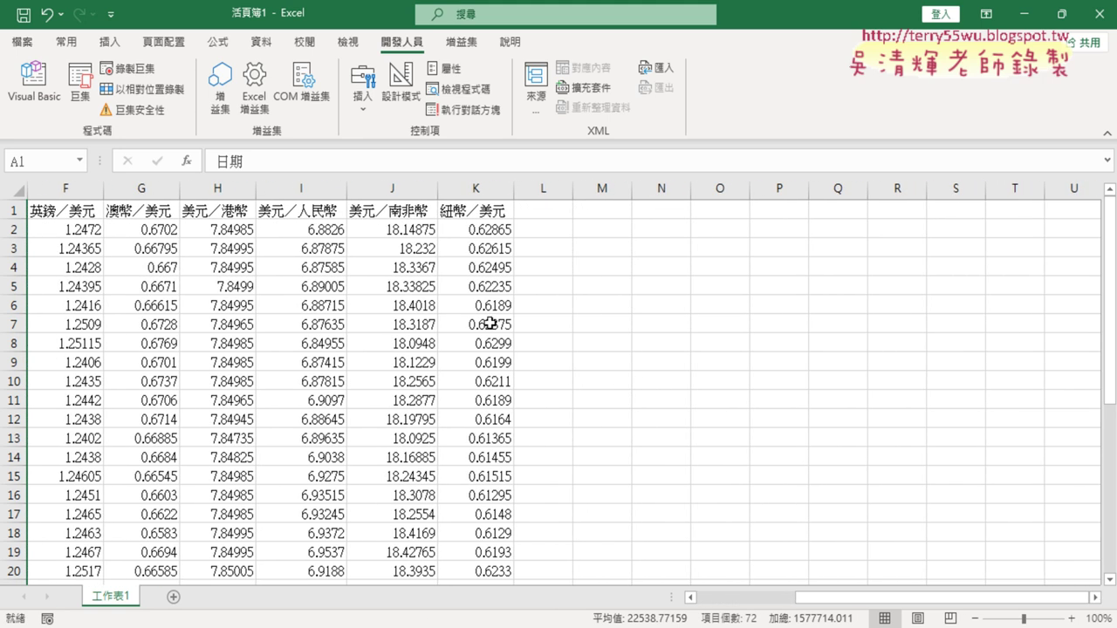
click(80, 87)
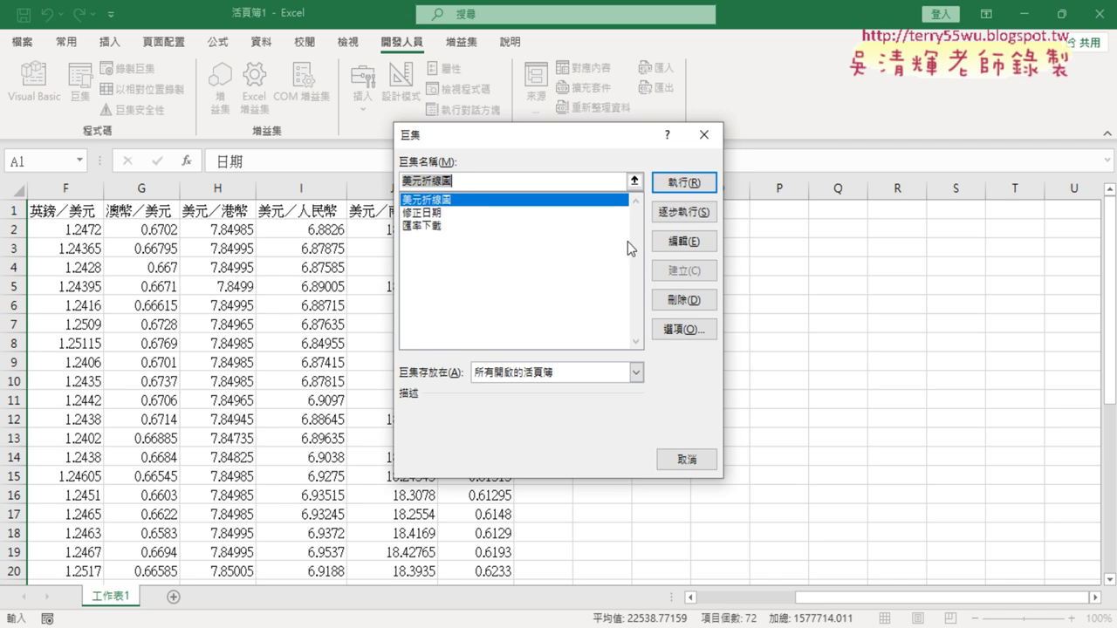
click(656, 242)
click(35, 87)
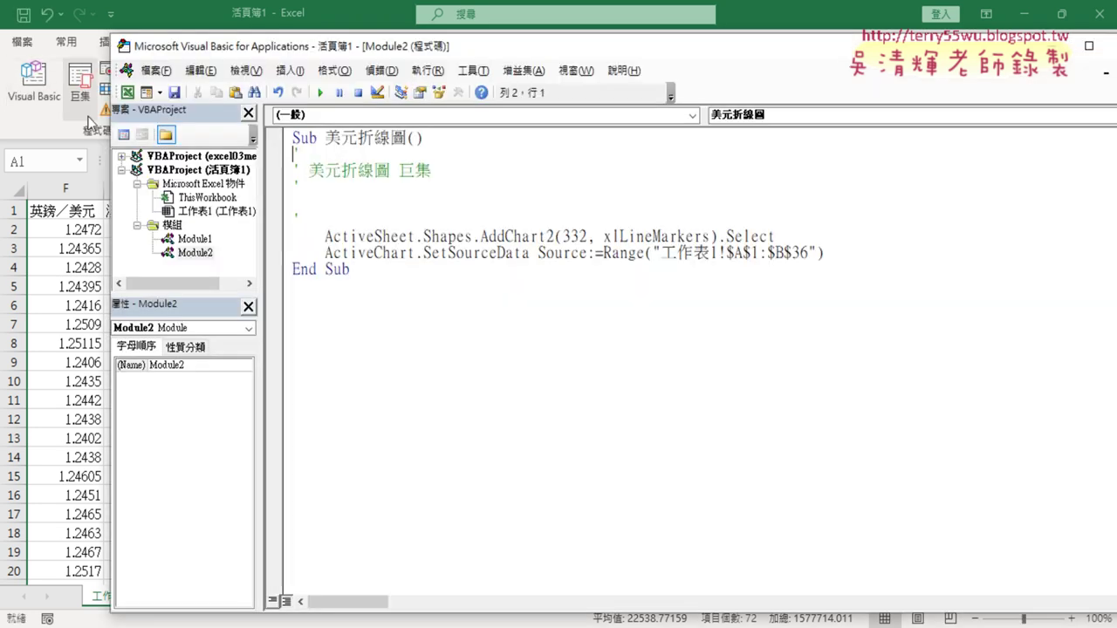
Delete the recorded comment lines and the blank line, leaving AddChart2 and SetSourceData.
click(314, 218)
drag(314, 220, 428, 170)
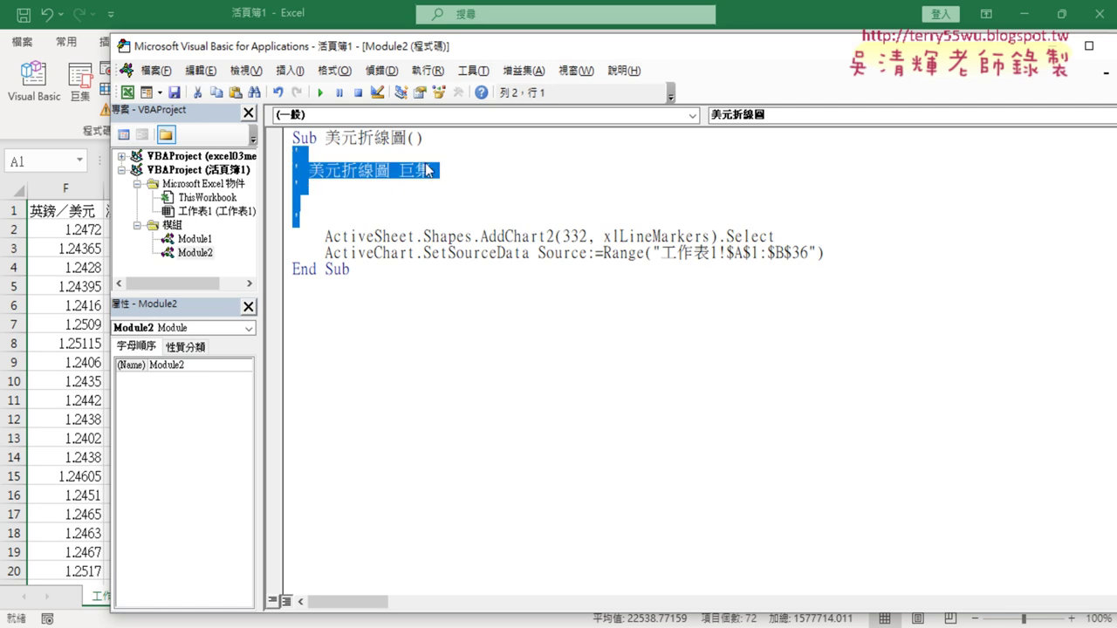
key(Delete)
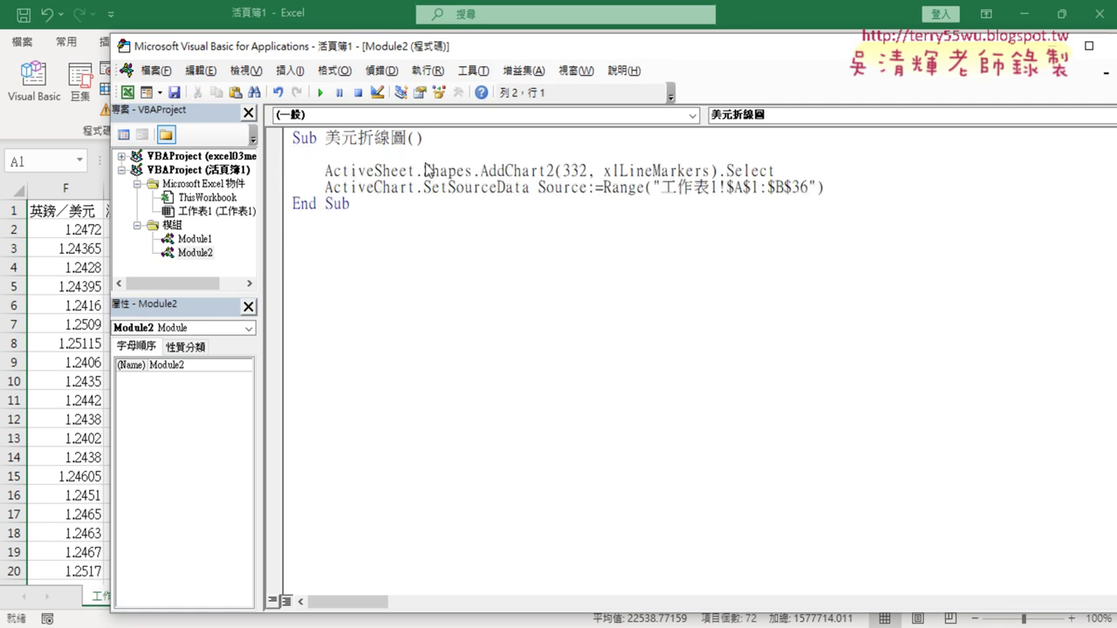
key(Delete)
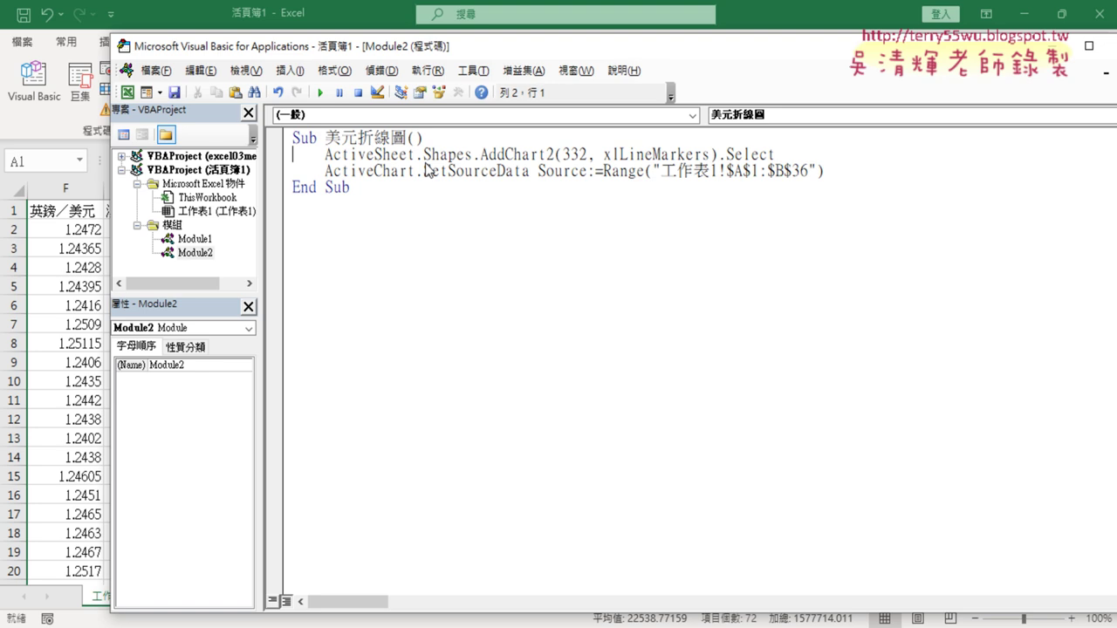
drag(489, 46, 781, 70)
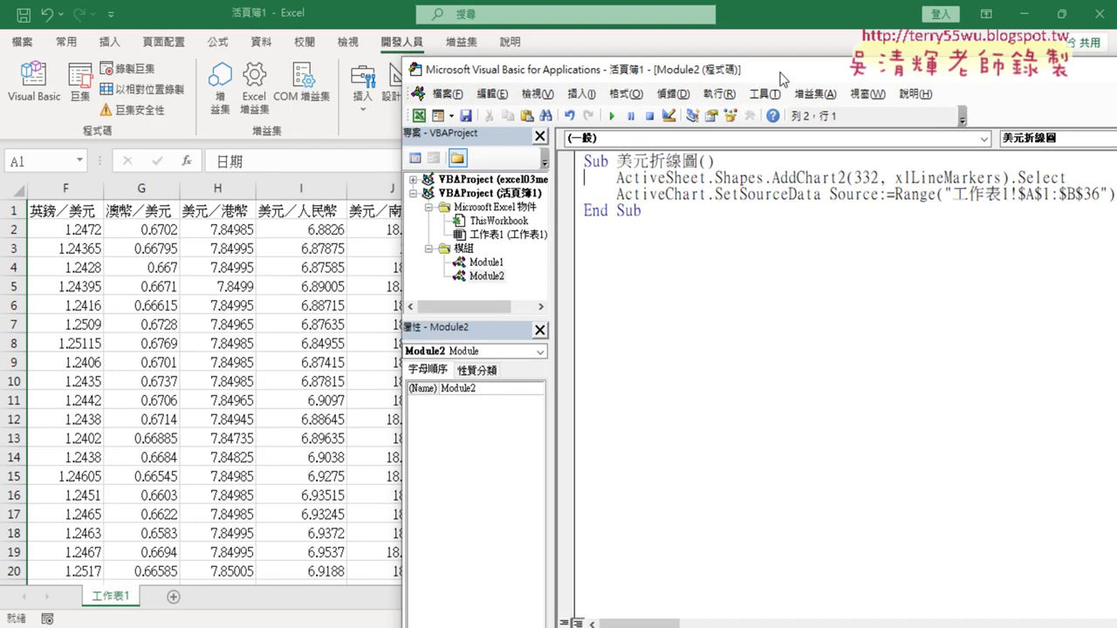
Test-run the 美元折線圖 macro, then delete the USD/TWD chart it creates.
click(724, 193)
click(612, 116)
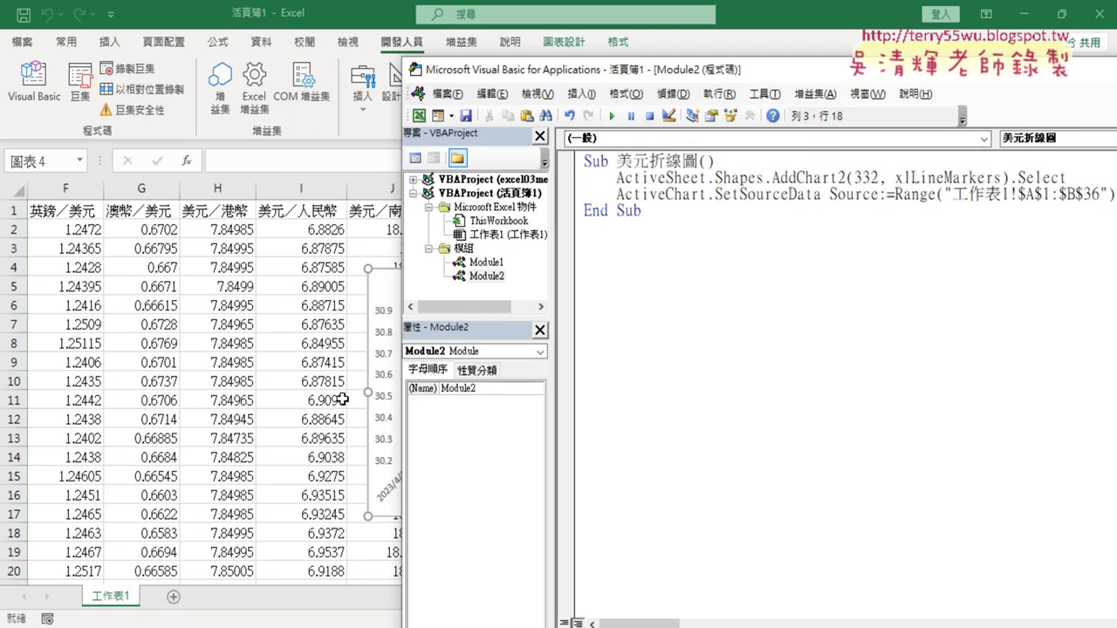
drag(615, 74, 485, 373)
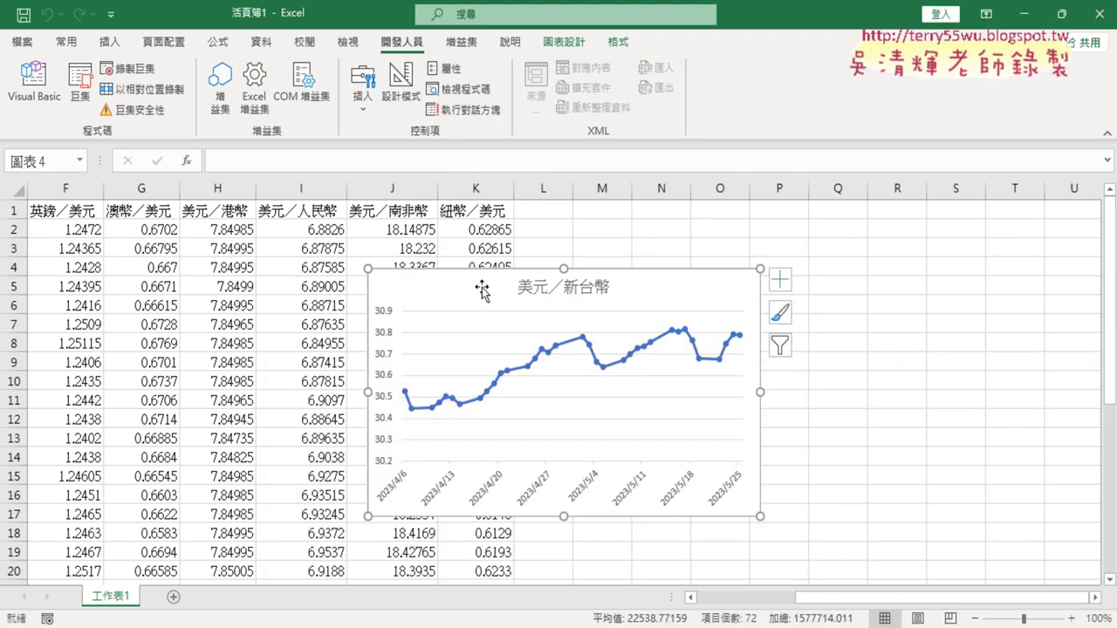
click(483, 290)
key(Delete)
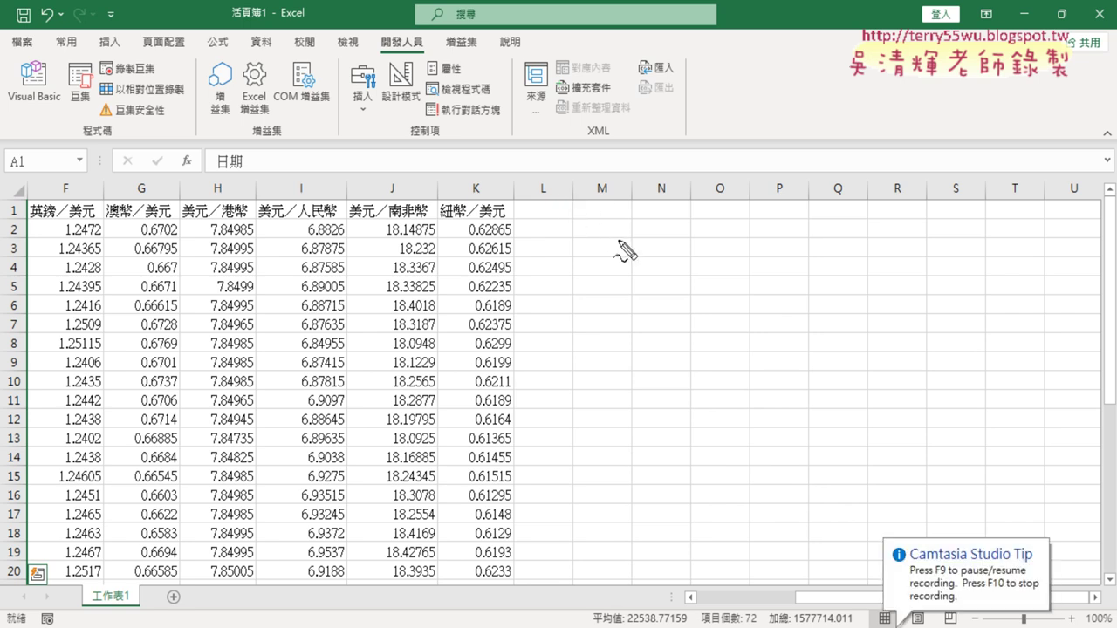
Mark cell M1's left and top edges on screen, then bring back the macro code editor.
drag(574, 199, 575, 281)
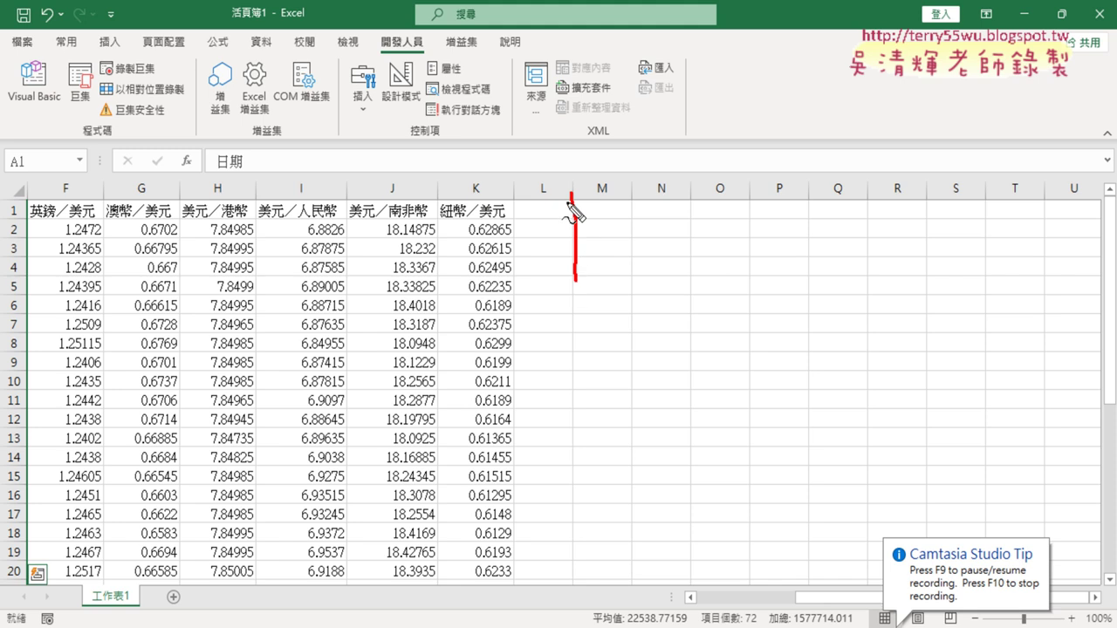
drag(545, 198, 631, 201)
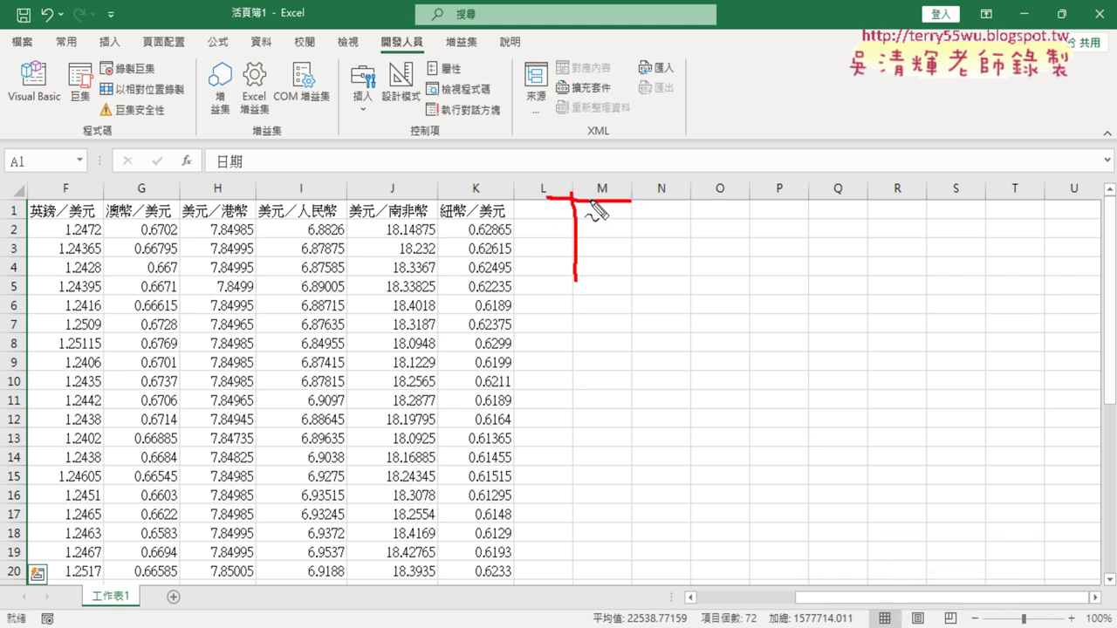
key(Escape)
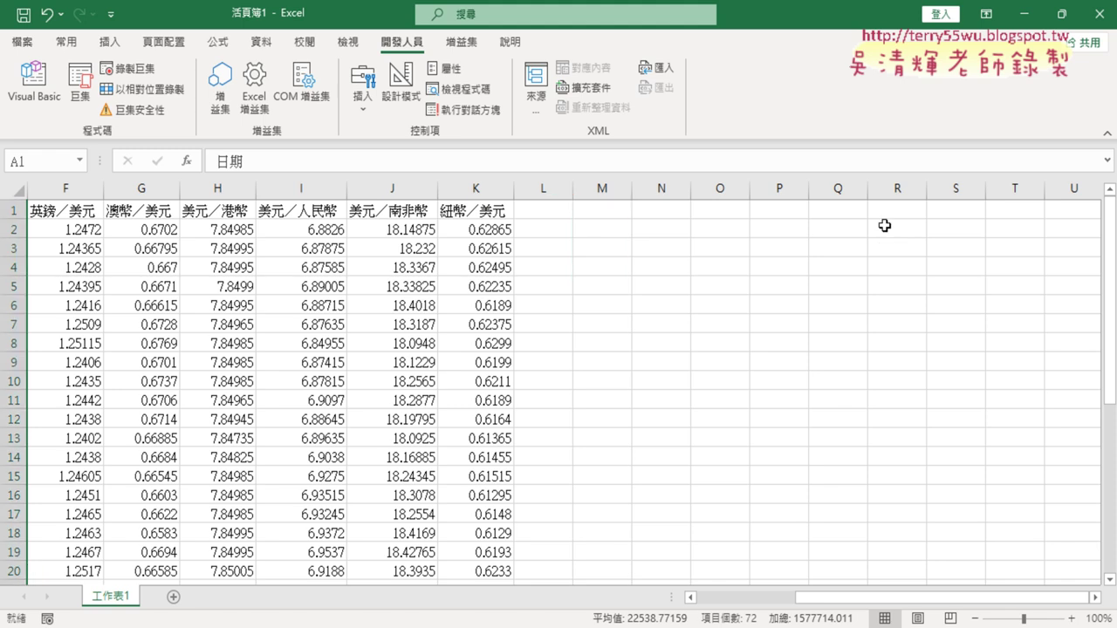
click(34, 83)
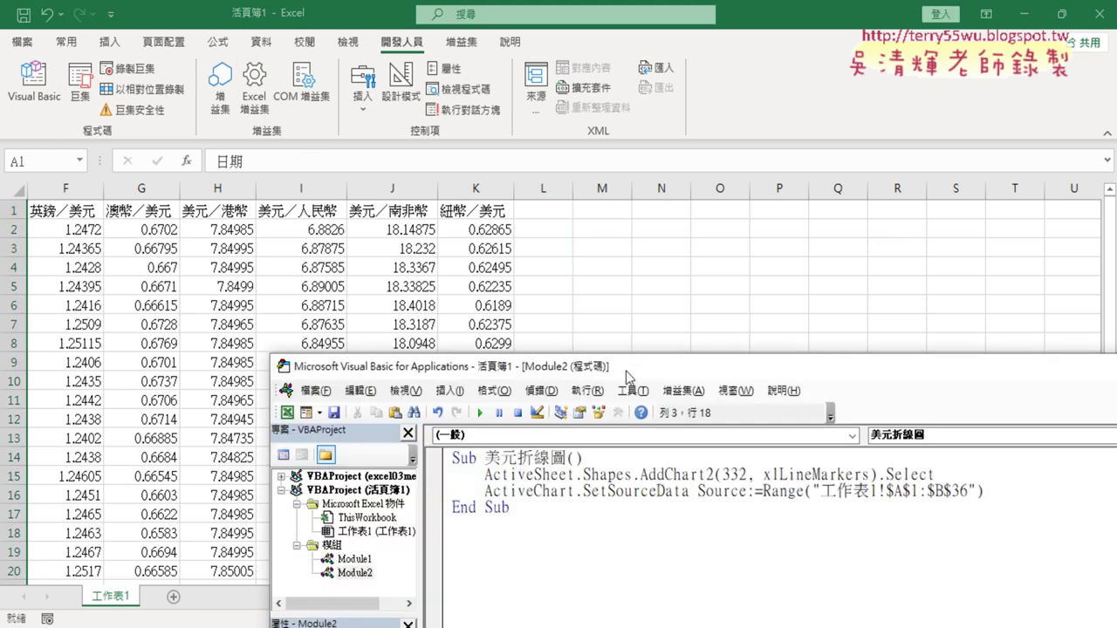
Highlight the AddChart2 arguments and add a comma after xlLineMarkers.
mouse_move(632, 357)
mouse_down()
mouse_move(562, 227)
mouse_move(365, 58)
mouse_up()
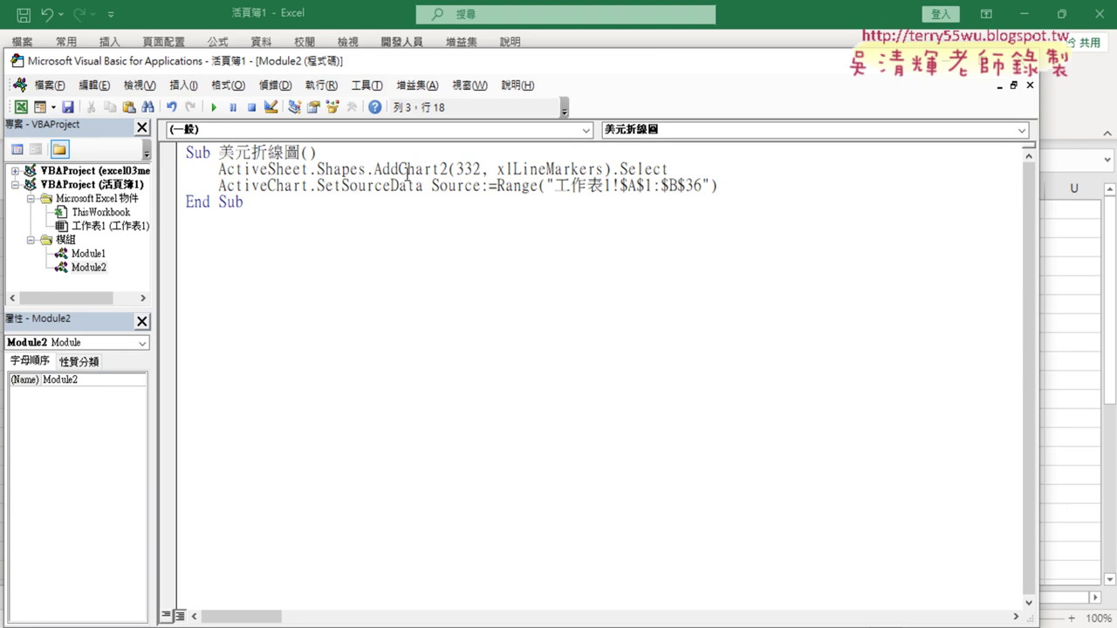
mouse_move(374, 169)
mouse_down()
mouse_move(461, 169)
mouse_move(446, 169)
mouse_up()
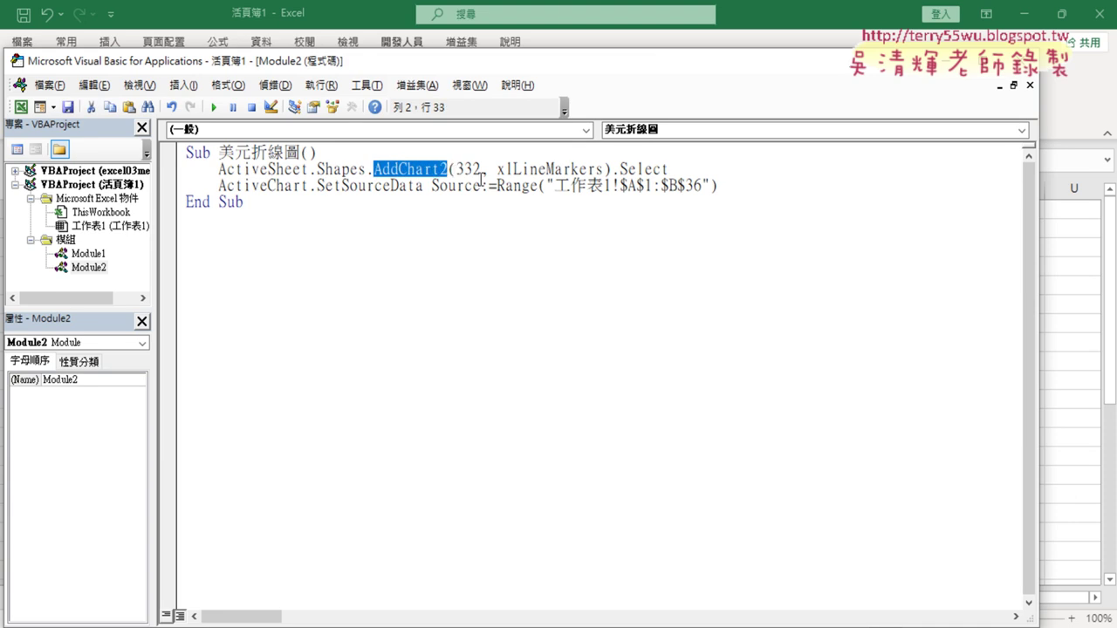
drag(455, 170, 602, 169)
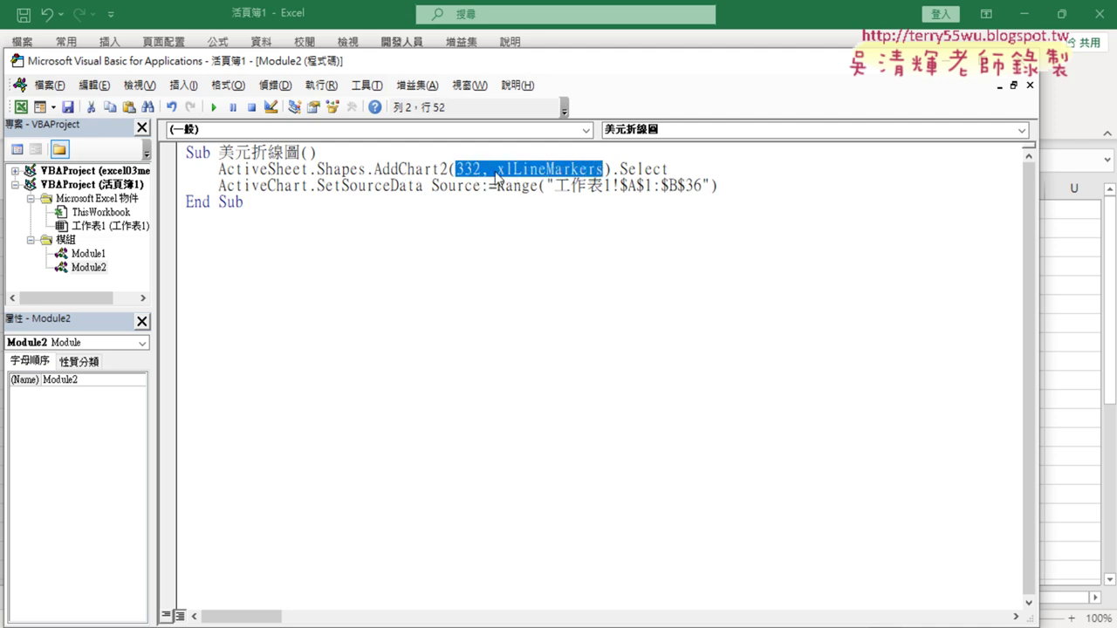
click(605, 166)
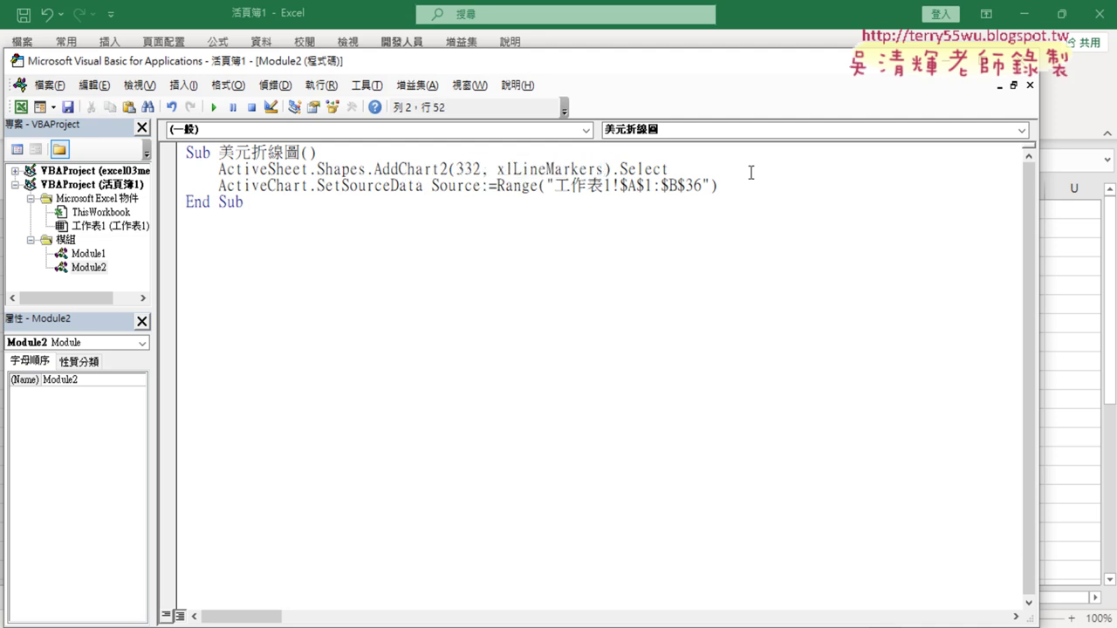
text(5)
key(BackSpace)
text(,)
drag(591, 65, 598, 264)
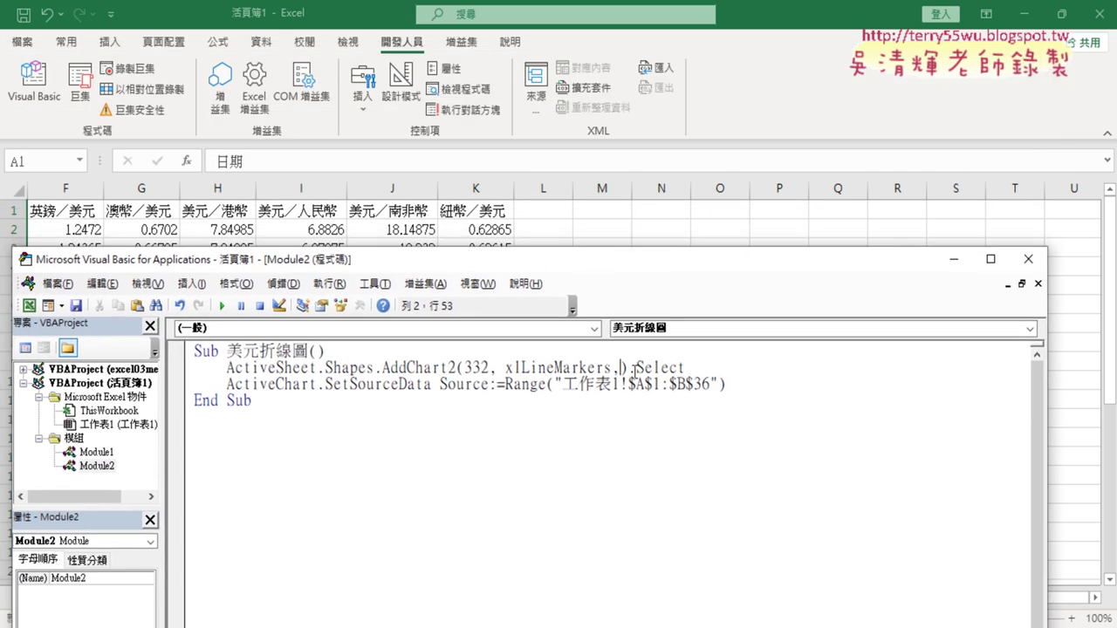
Enter range("M1").Left as the Left argument, fixing the 'ramge' typo.
text(r)
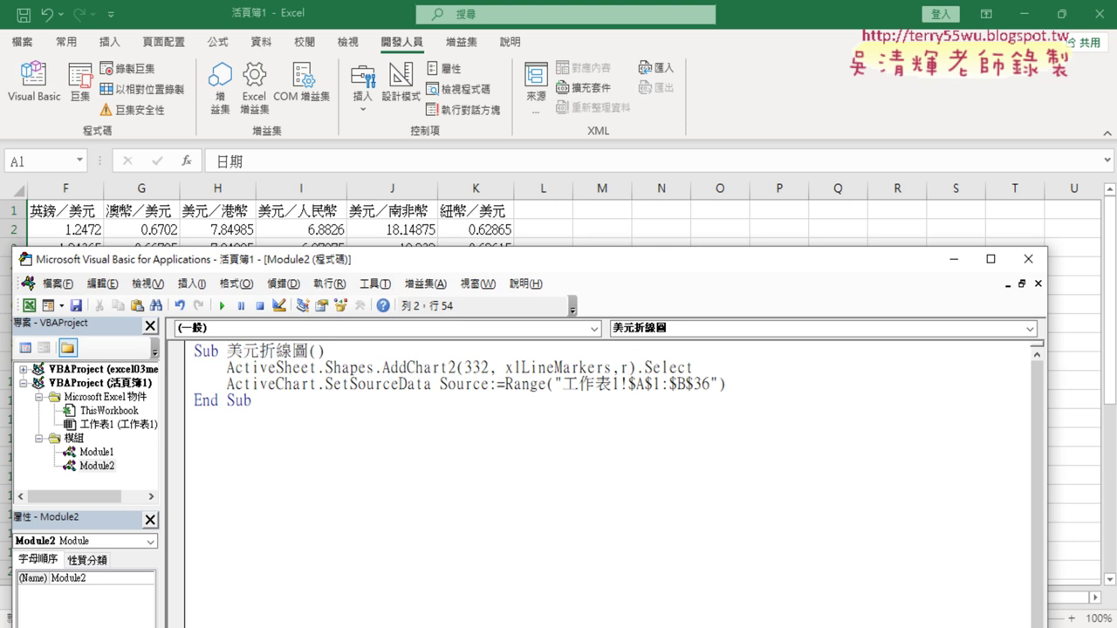
text(amge)
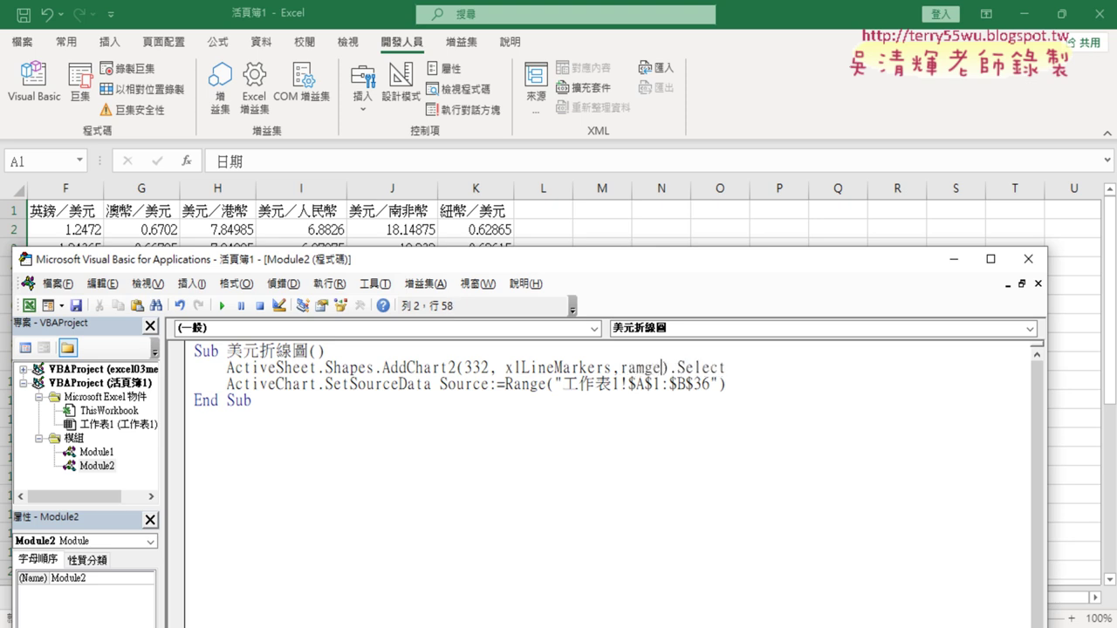
text(()
text("M1)
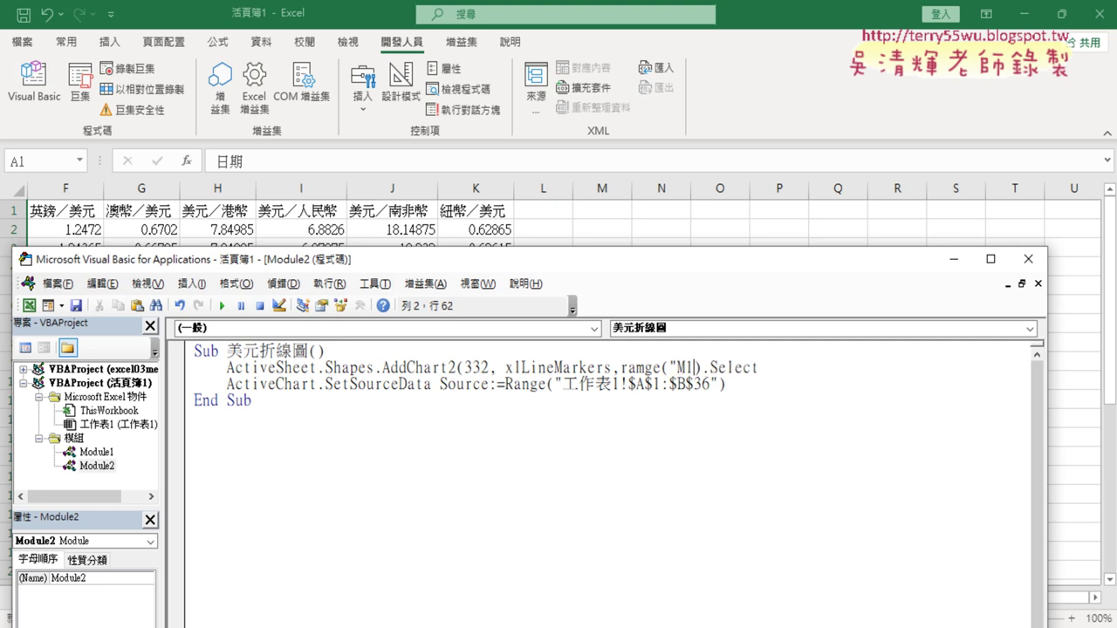
text("))
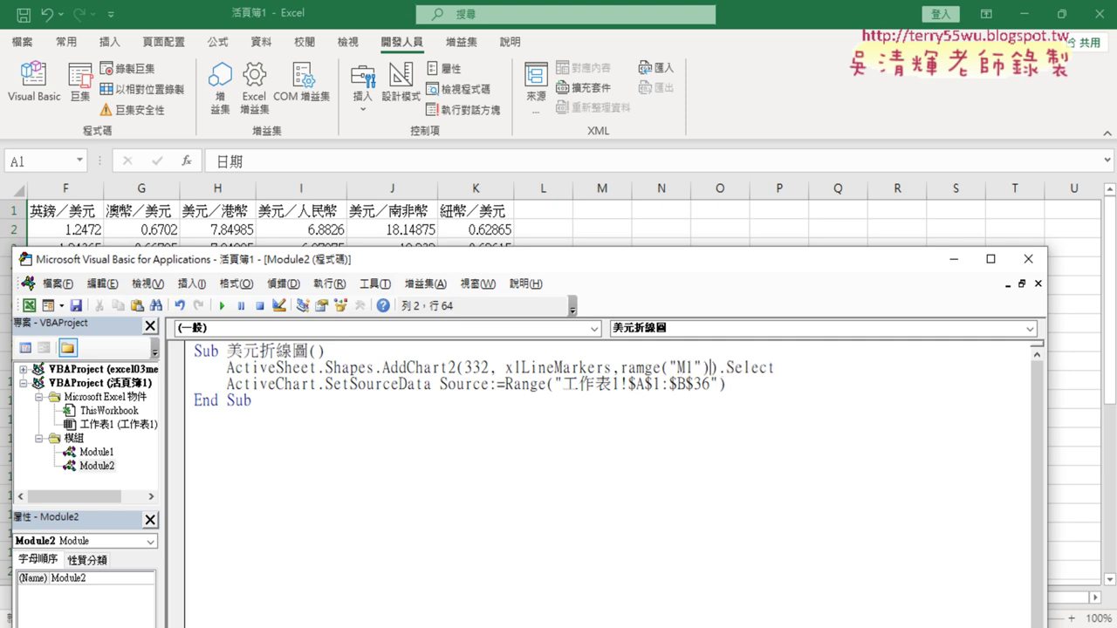
text(.)
drag(636, 371, 646, 370)
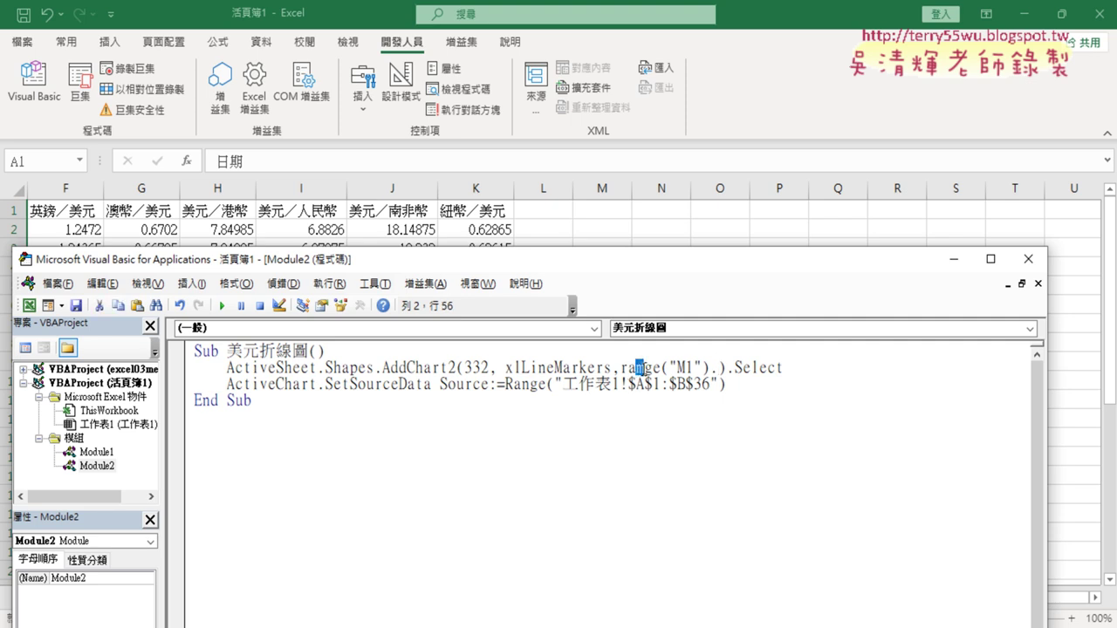
text(n)
drag(719, 368, 709, 368)
text(.)
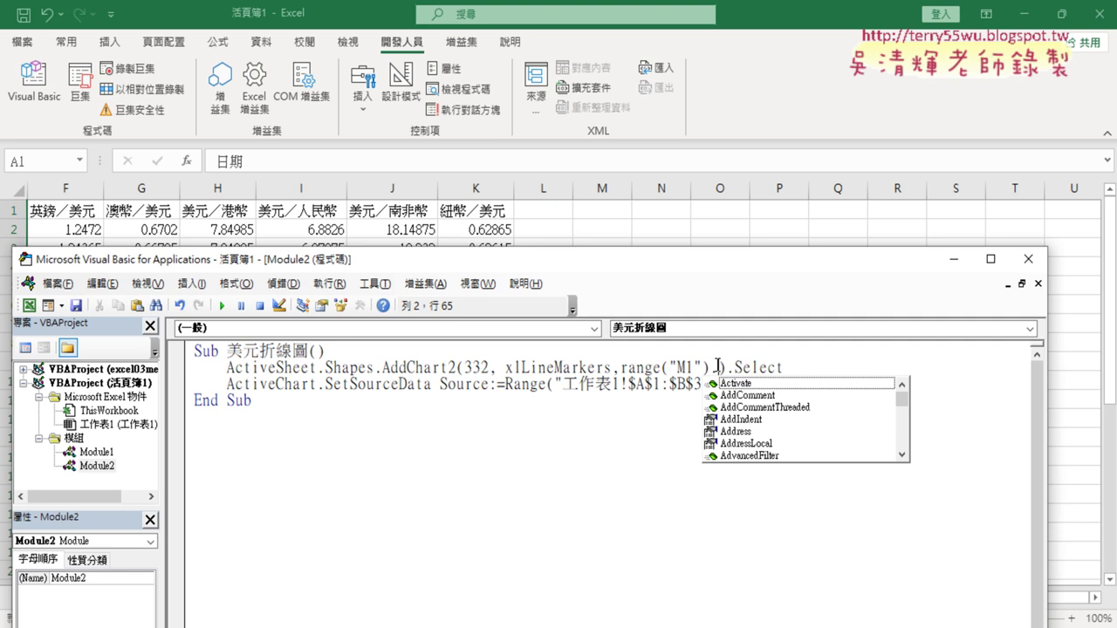
text(L)
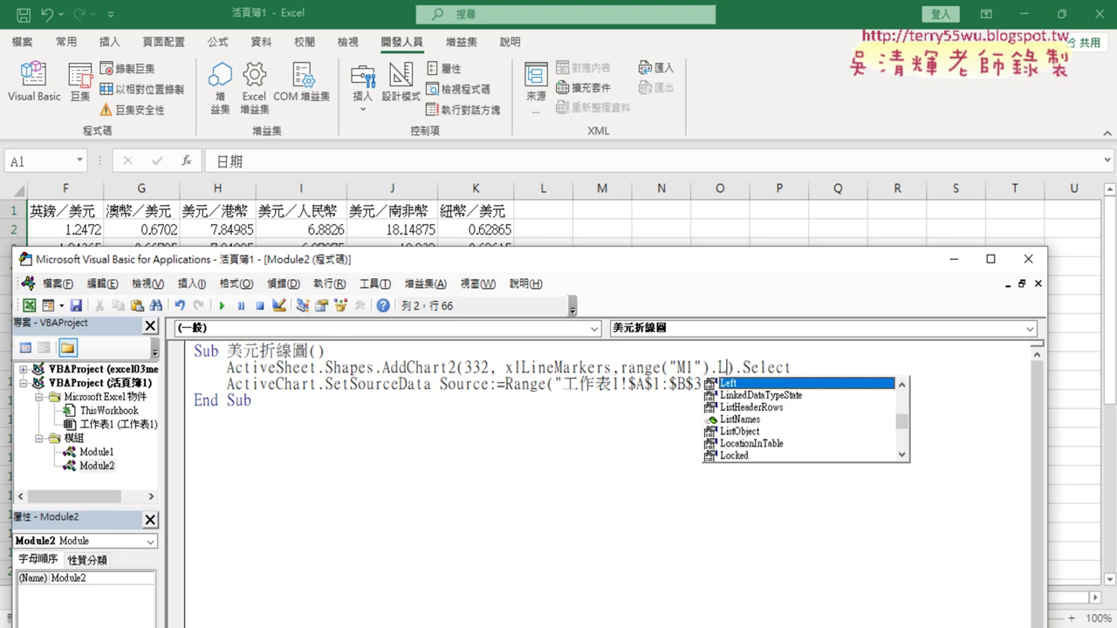
double_click(756, 384)
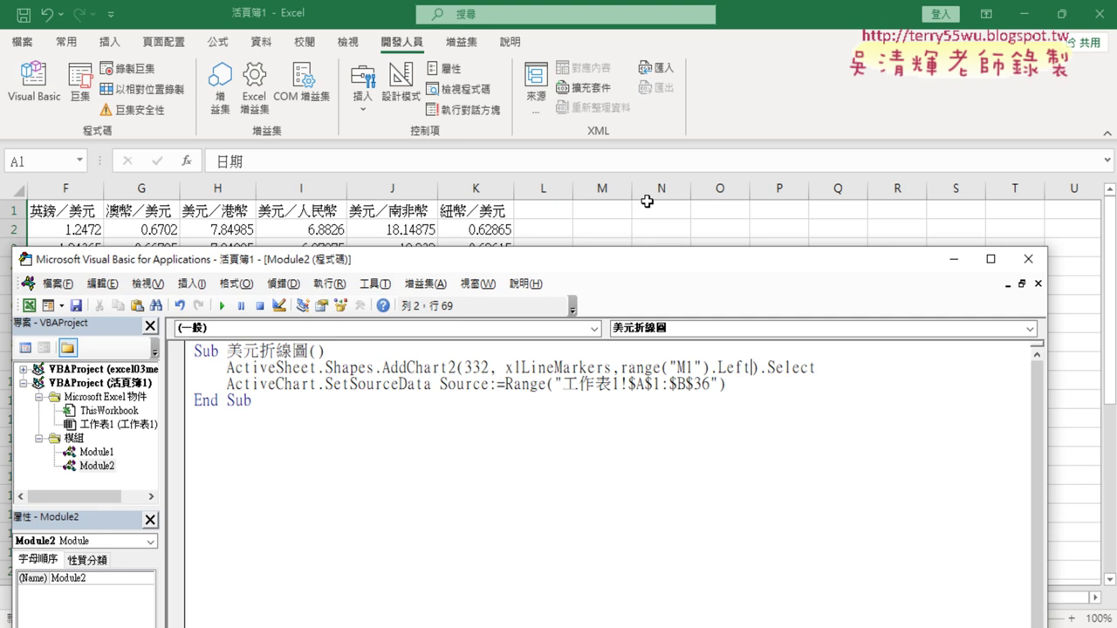
text(,)
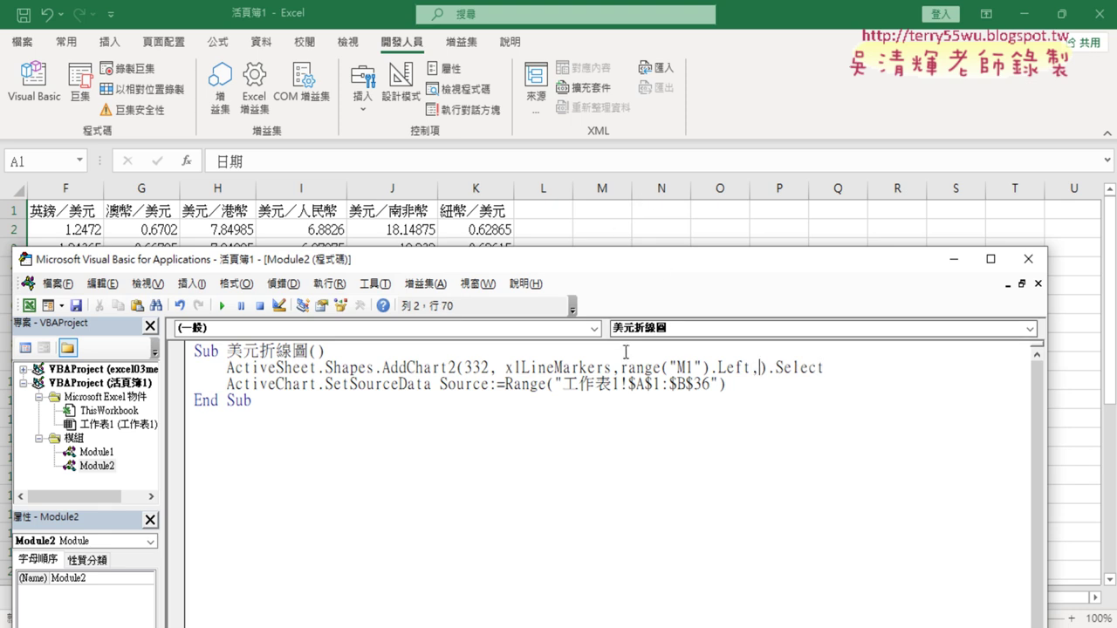
Add range("M1").Top as the Top argument and mark M1's top-left corner on the sheet.
drag(620, 368, 759, 370)
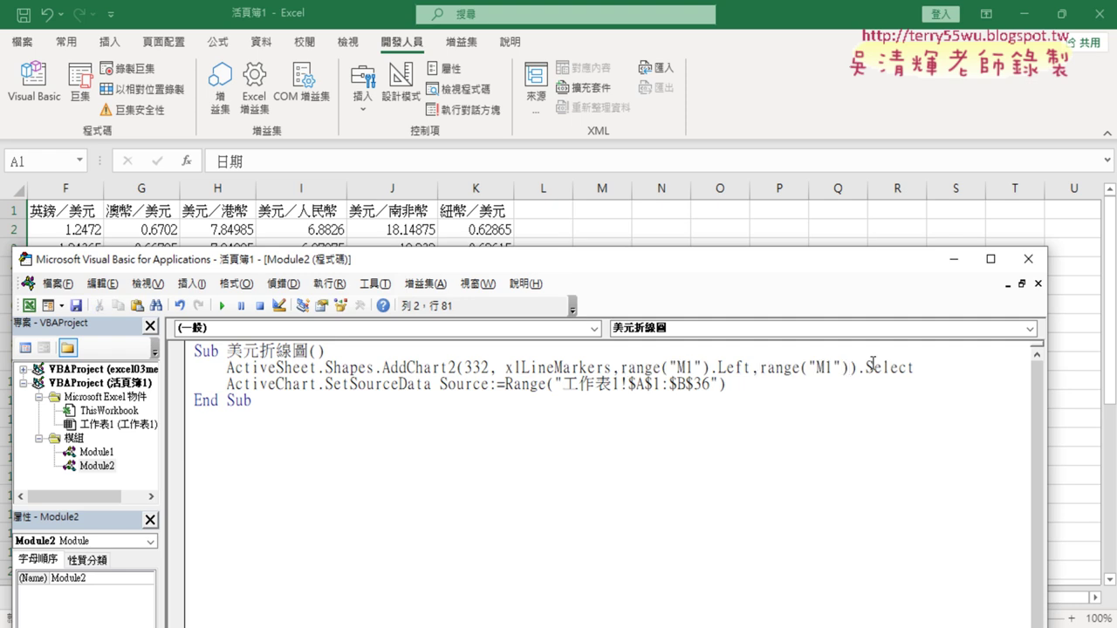
text(.T)
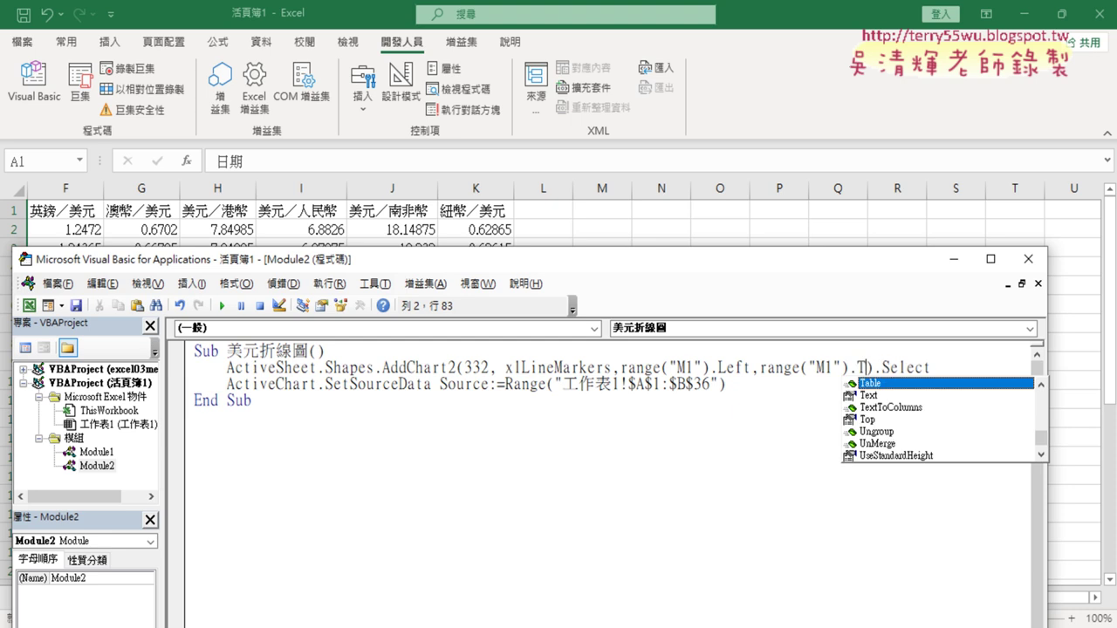
text(op)
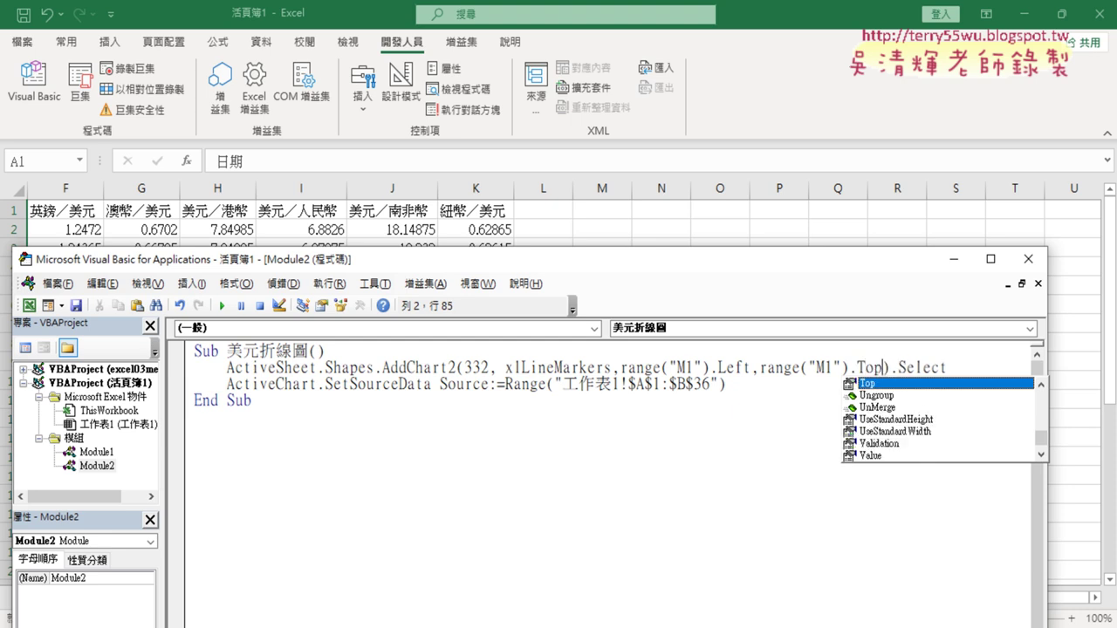
key(Escape)
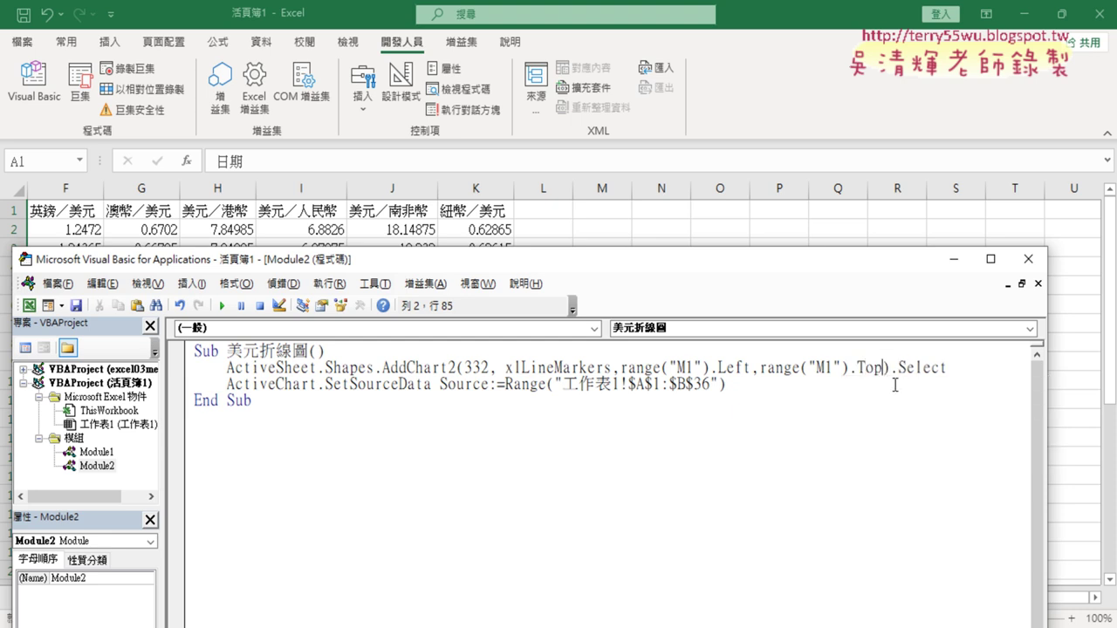
drag(881, 369, 759, 370)
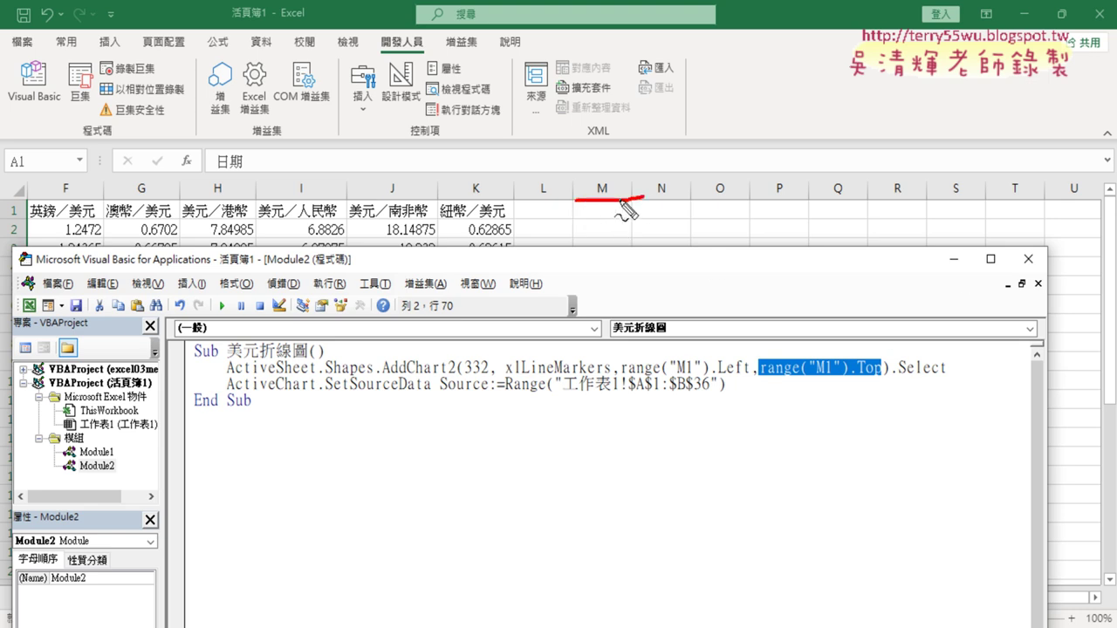
mouse_move(645, 197)
mouse_down()
mouse_move(572, 199)
mouse_move(576, 267)
mouse_up()
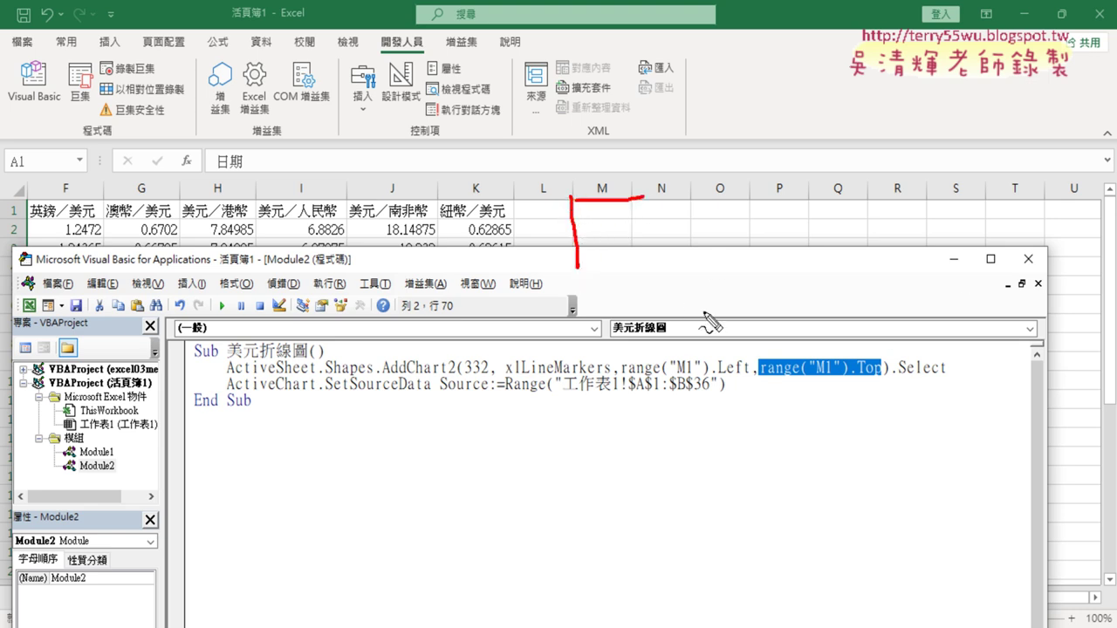
mouse_move(839, 333)
mouse_down()
mouse_move(592, 221)
mouse_move(601, 258)
mouse_move(630, 219)
mouse_up()
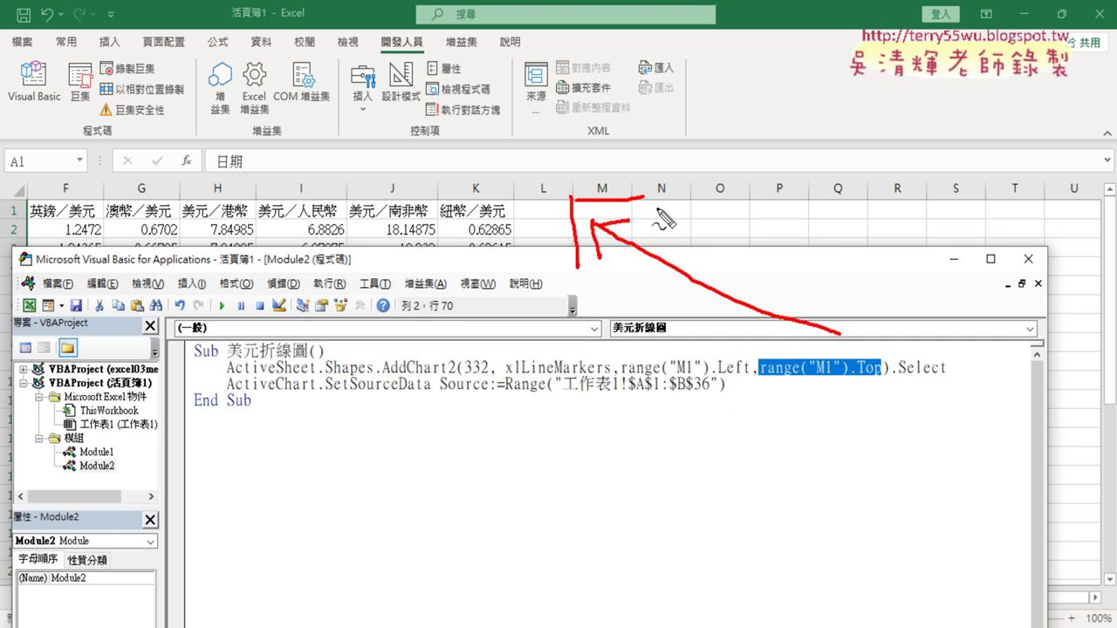
key(Escape)
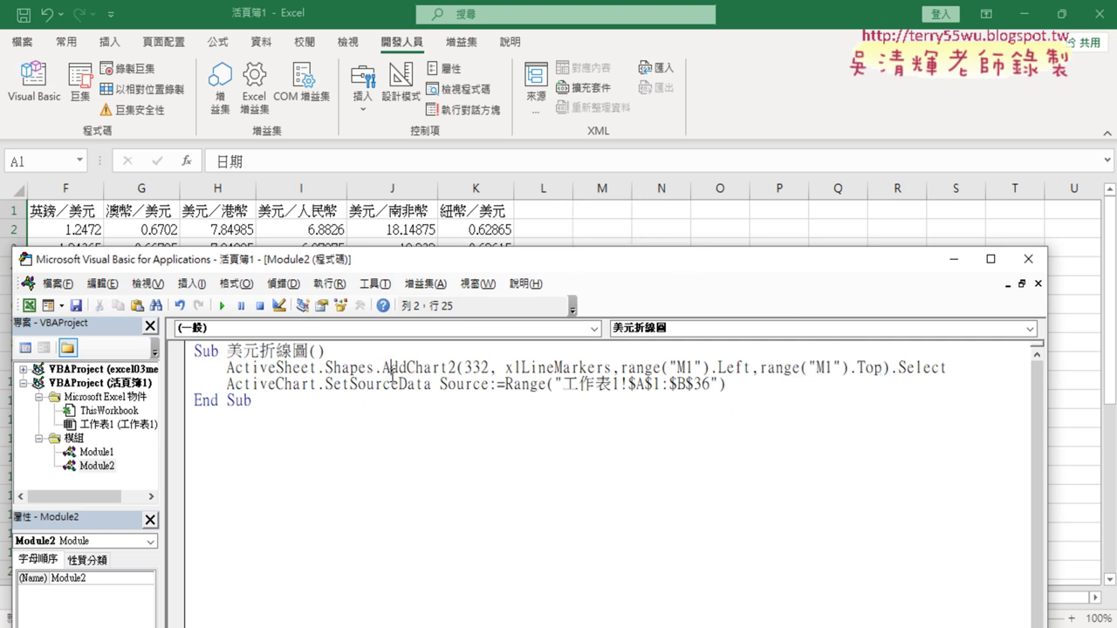
Run the edited macro and confirm the chart's top-left corner sits at M1.
click(385, 370)
click(229, 310)
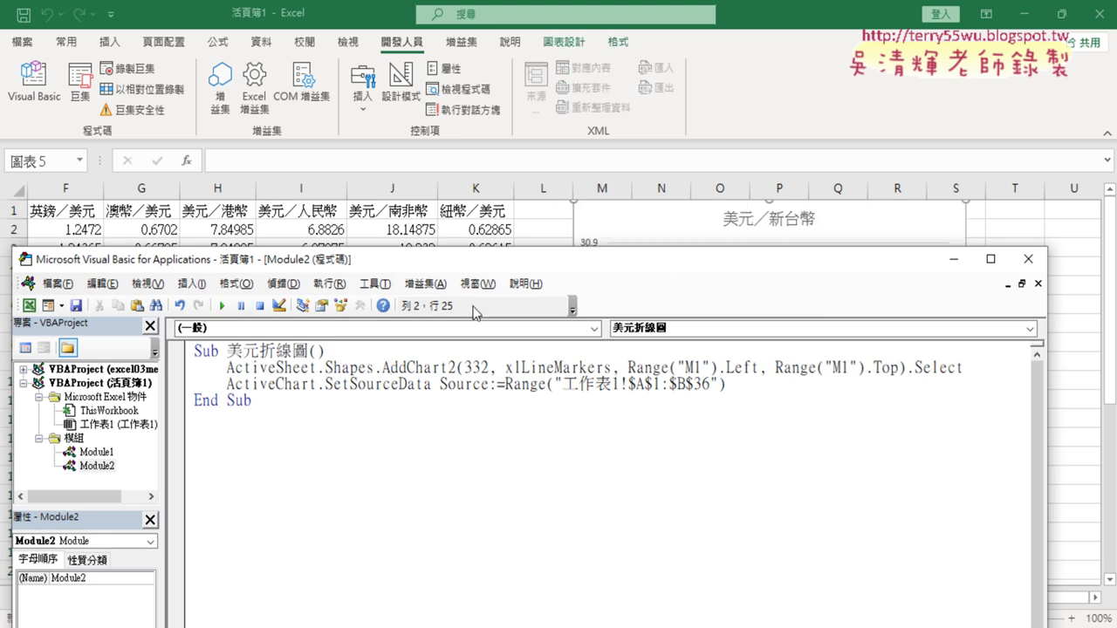
drag(554, 253, 506, 356)
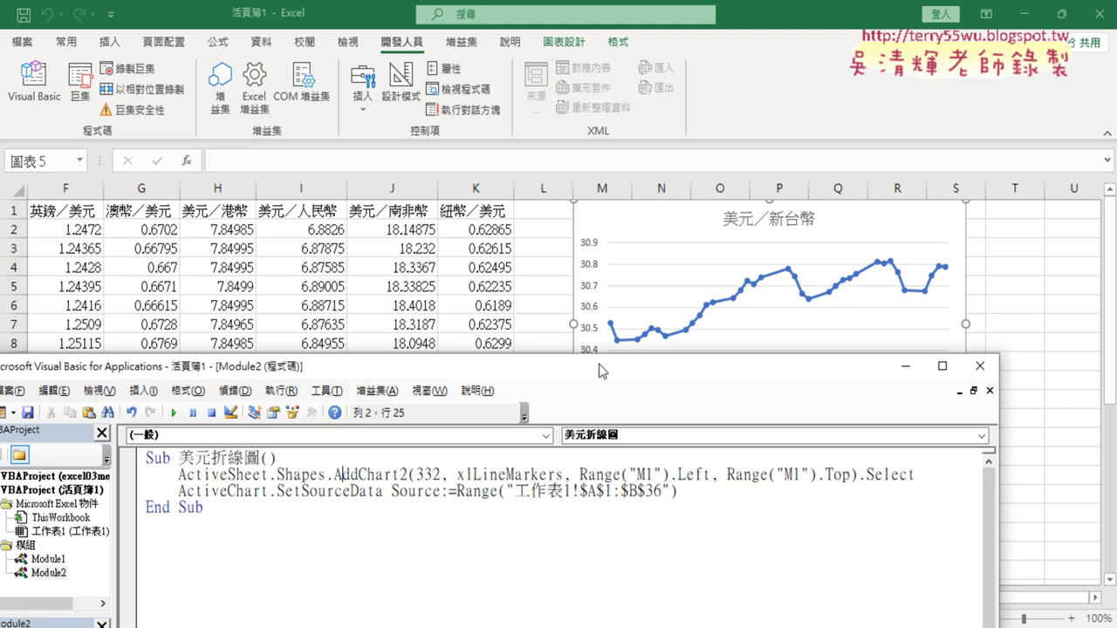
drag(599, 365, 563, 214)
drag(545, 328, 816, 329)
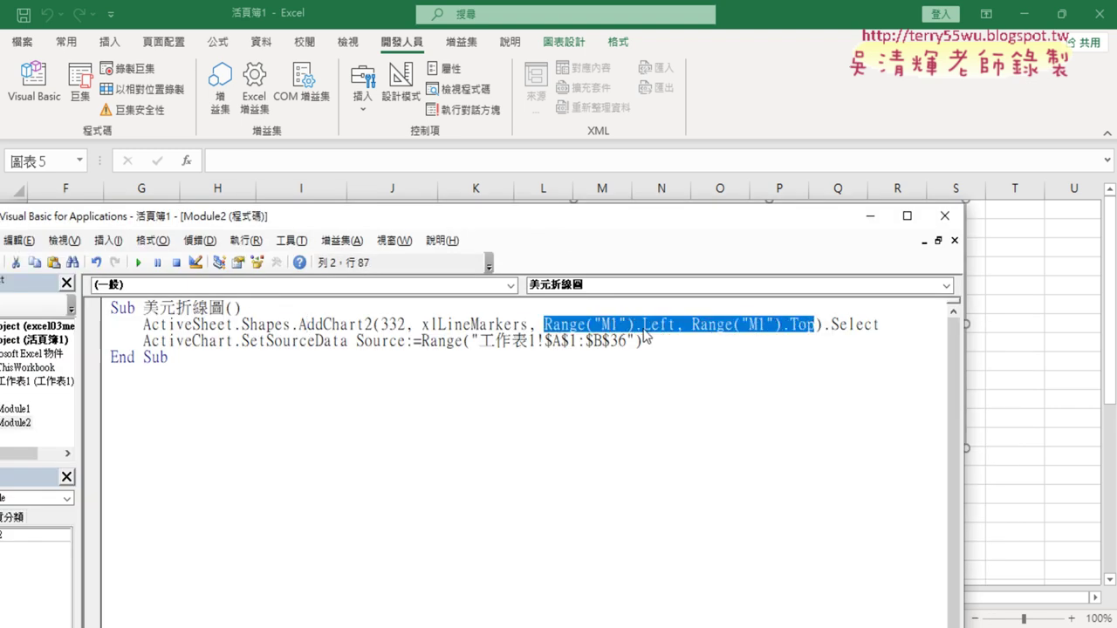
drag(706, 220, 726, 334)
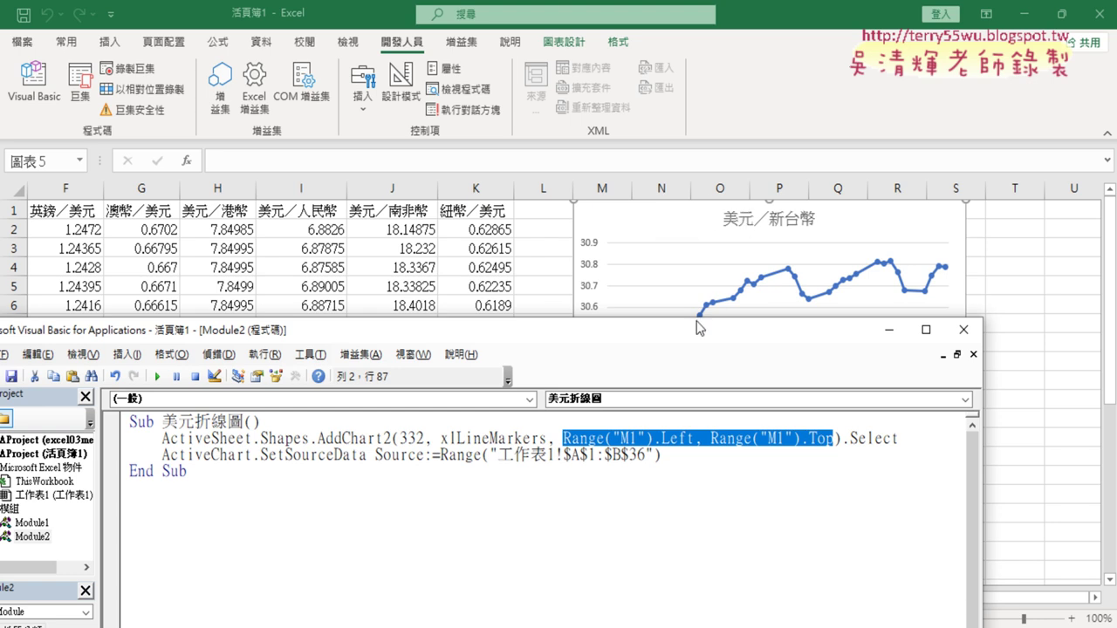
drag(685, 332, 538, 267)
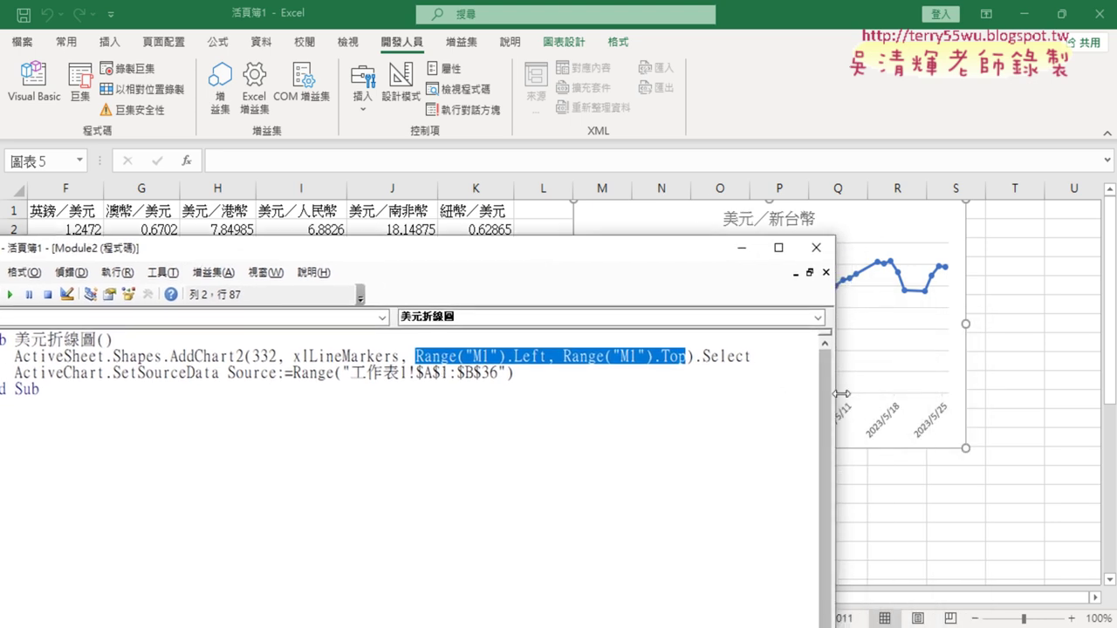
drag(835, 400, 921, 400)
Add Range("M1").Width*10 as the width argument after .Top in AddChart2.
click(692, 358)
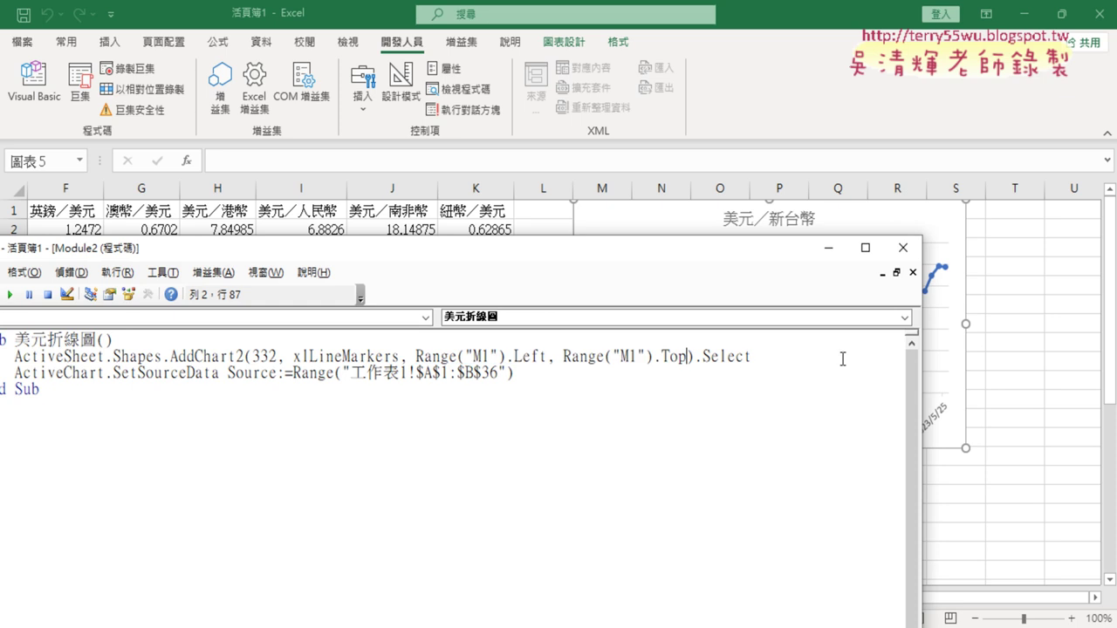
text(,)
click(565, 358)
drag(565, 358, 695, 359)
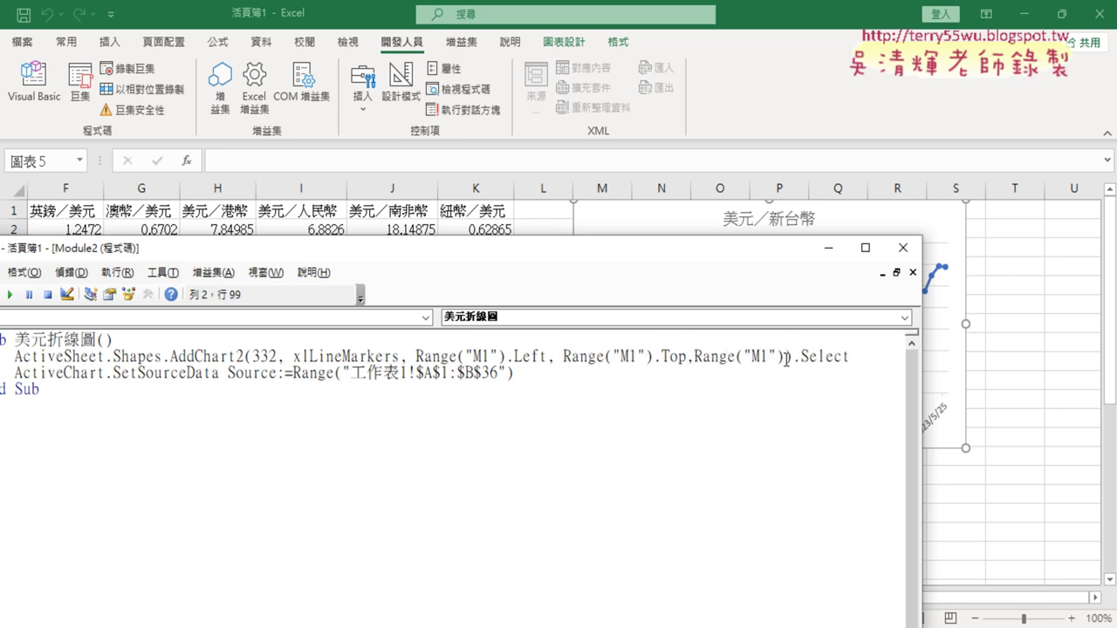
text(.)
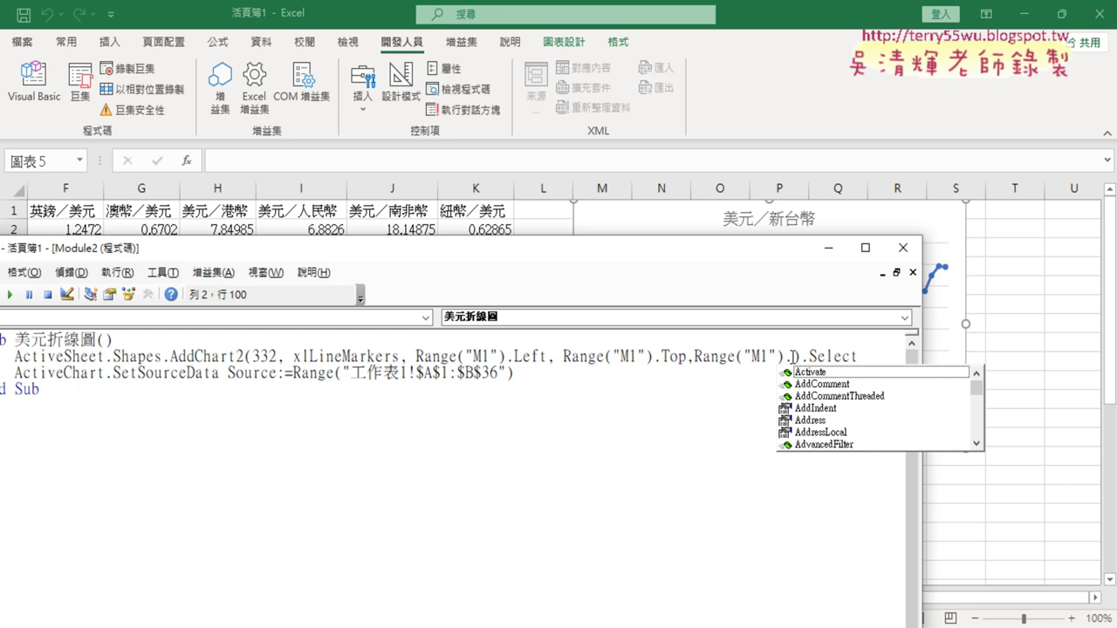
text(w)
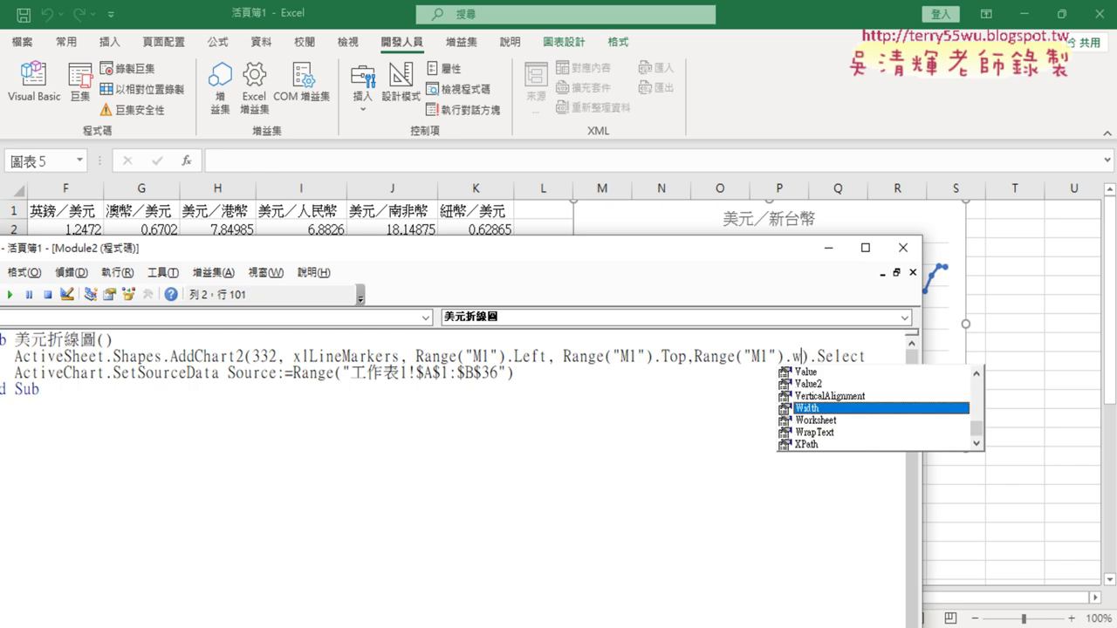
text(i)
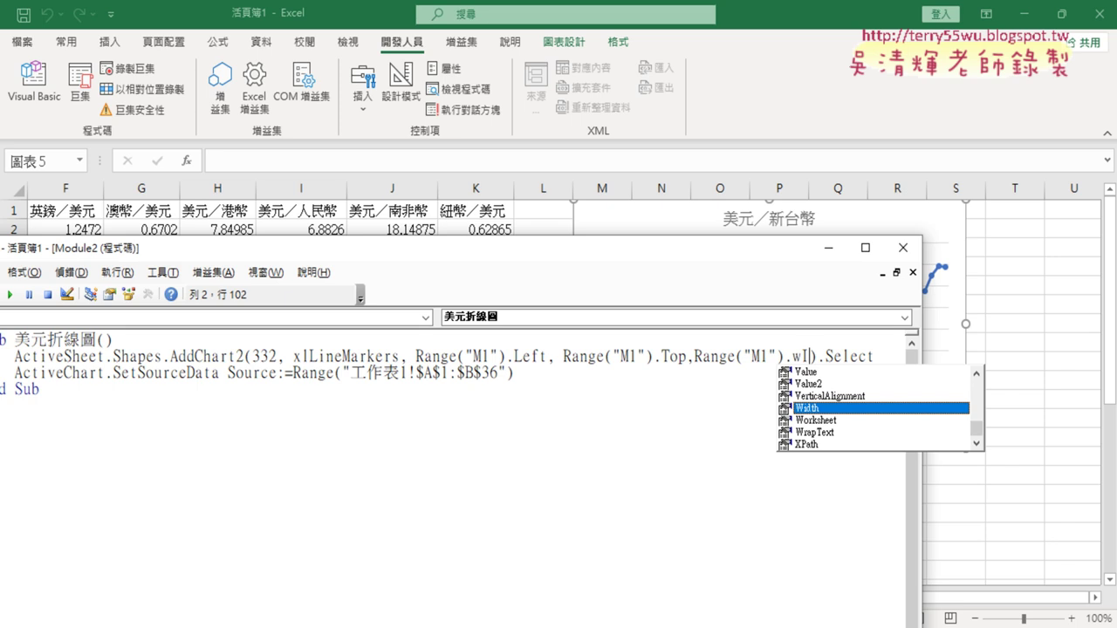
key(Tab)
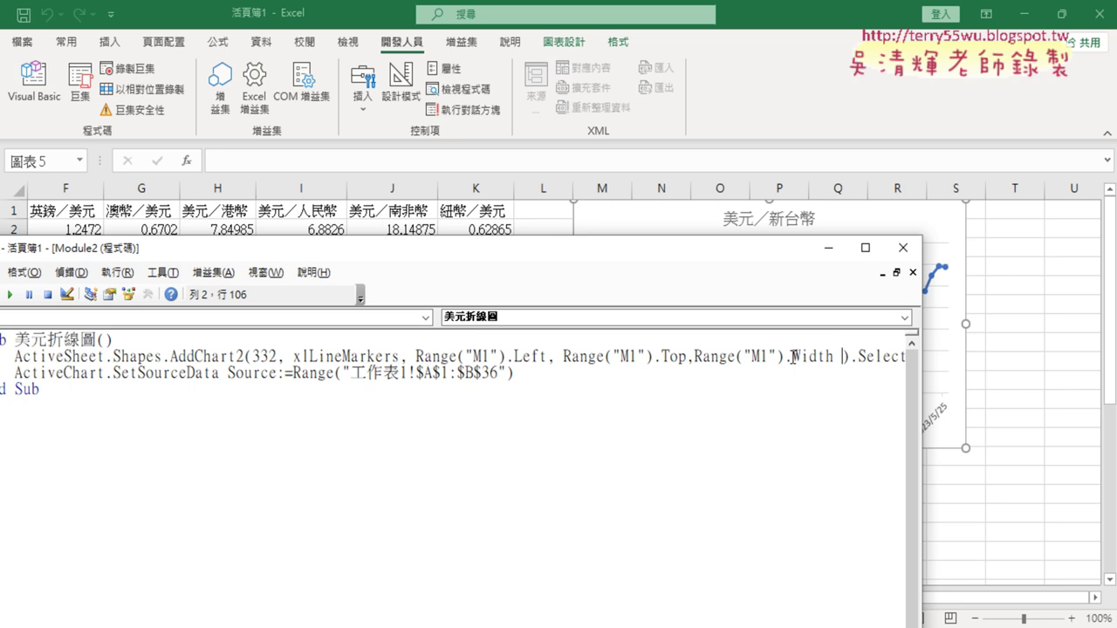
text(*10)
Rerun the macro, scroll right to view the whole wider chart, then return to the code.
click(13, 296)
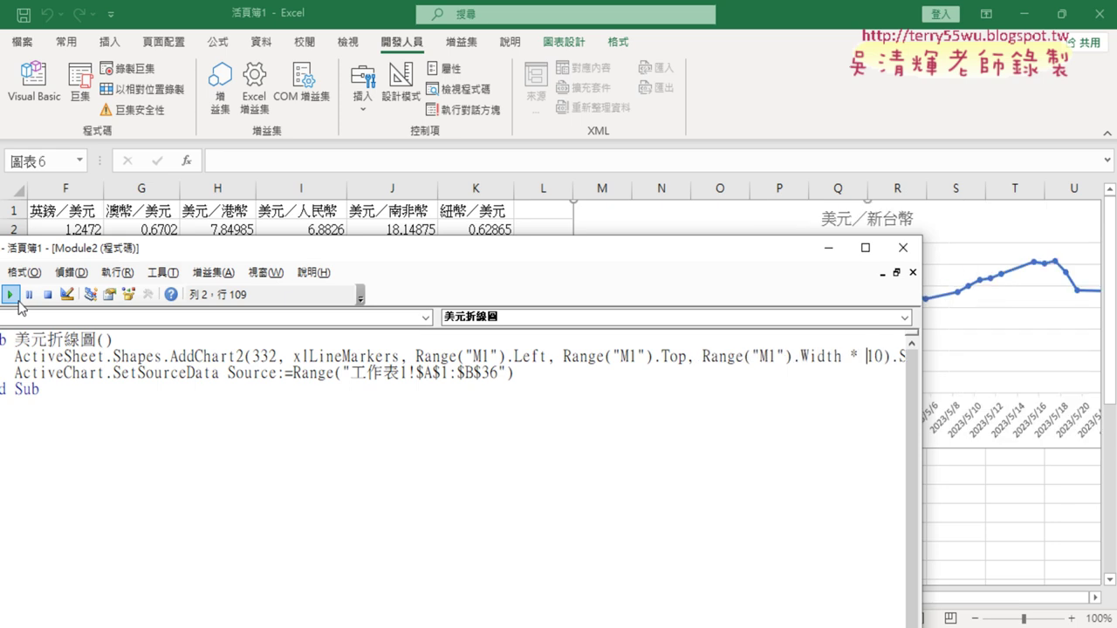
drag(620, 259, 731, 468)
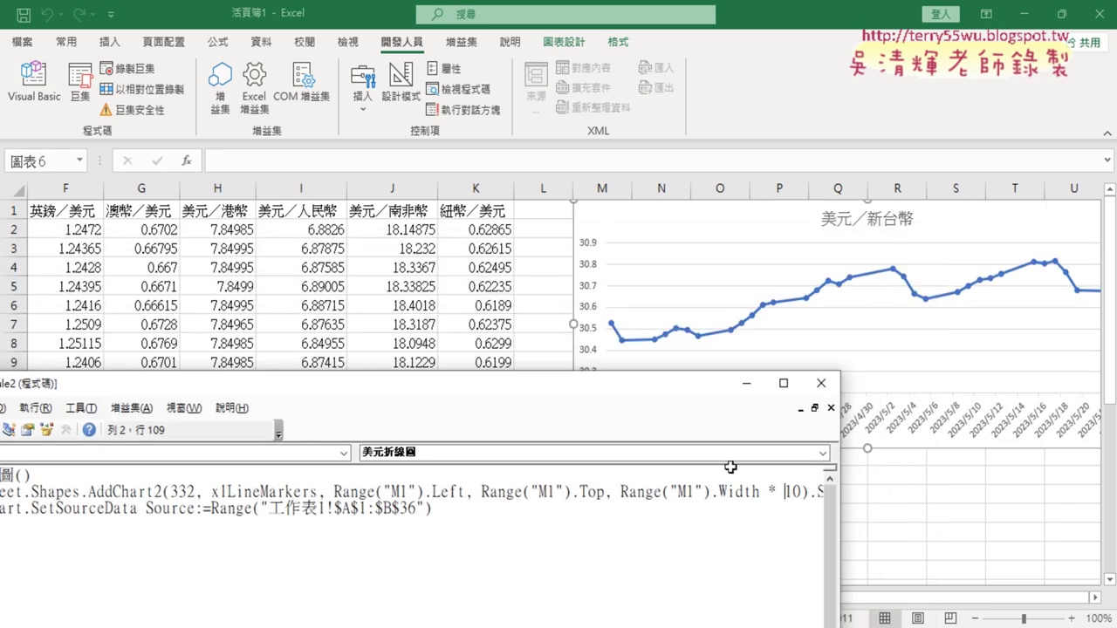
click(956, 599)
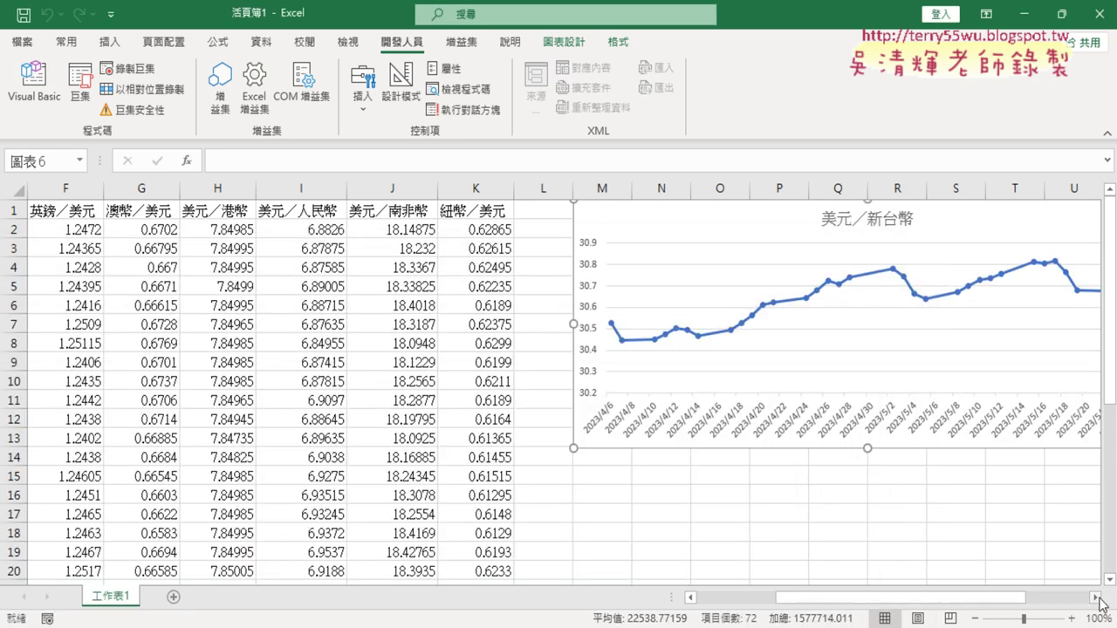
scroll(1100, 602, right, 5)
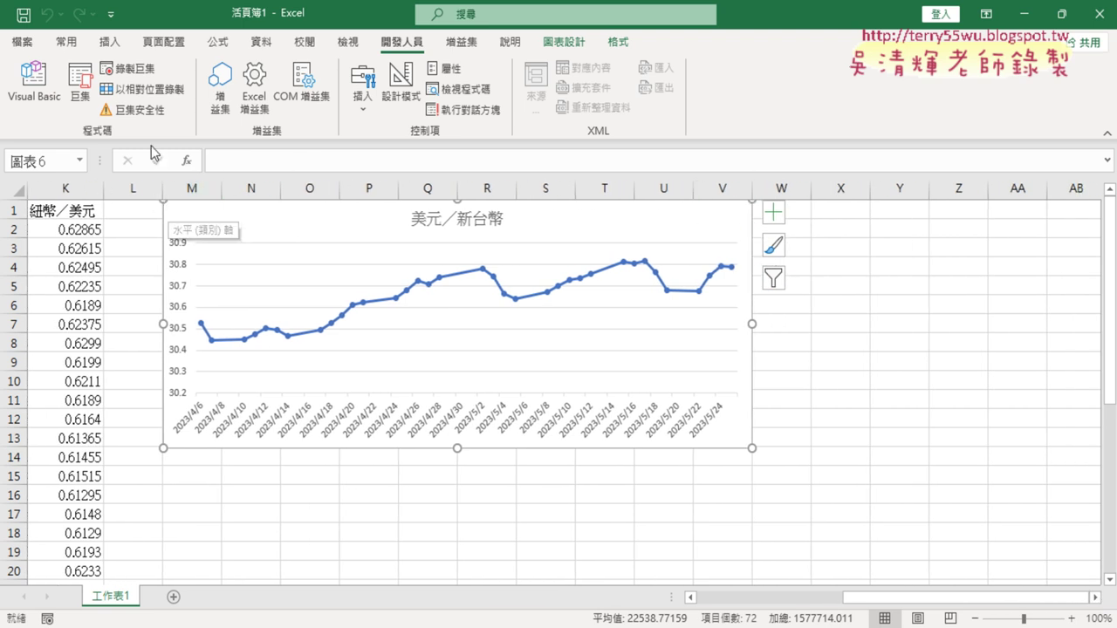
click(56, 97)
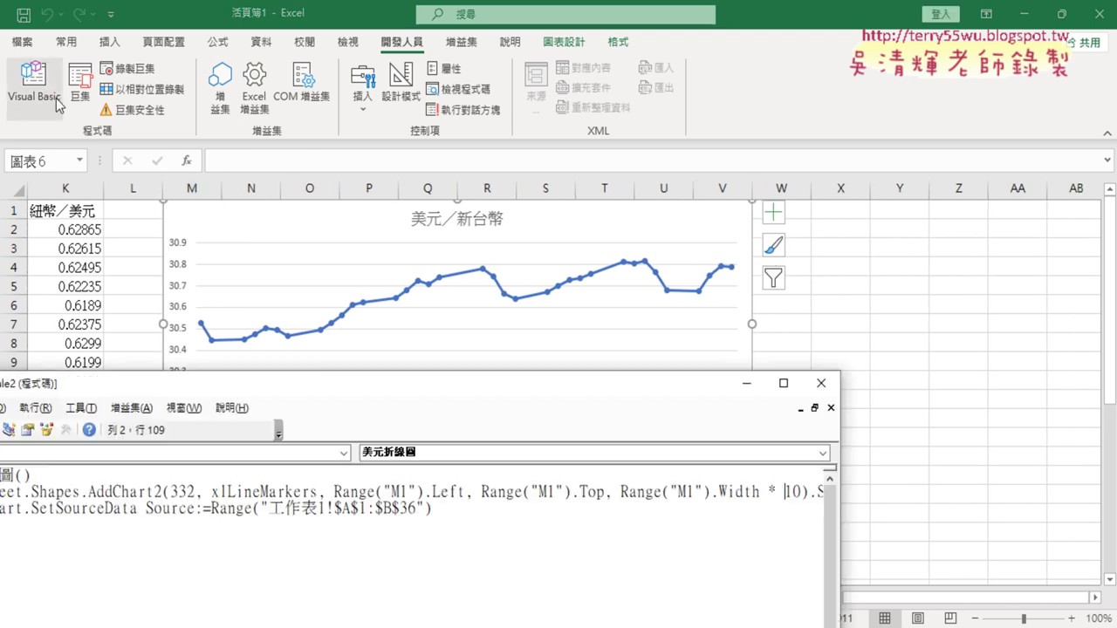
click(804, 494)
Add Range("M1").Height*10 as the height argument after the width value.
text(,)
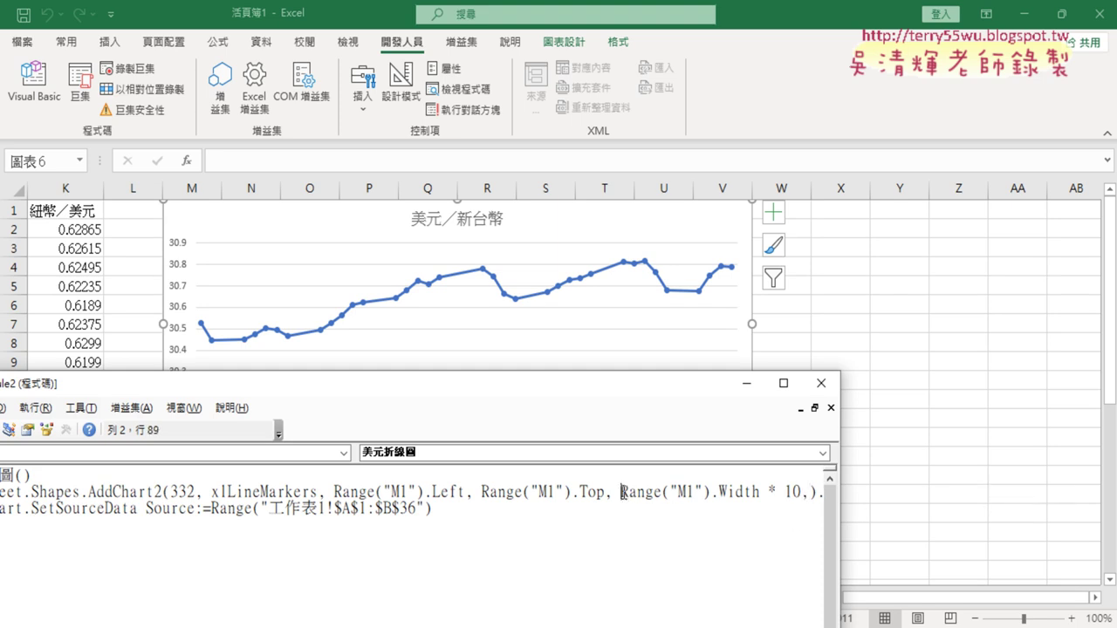
drag(620, 492, 807, 494)
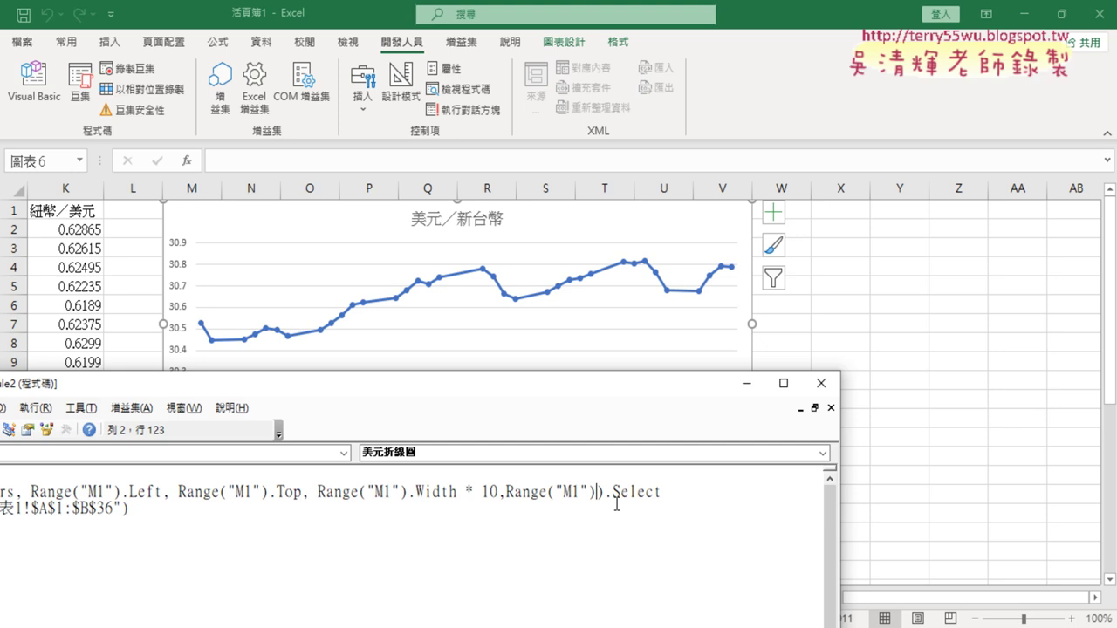
text(.)
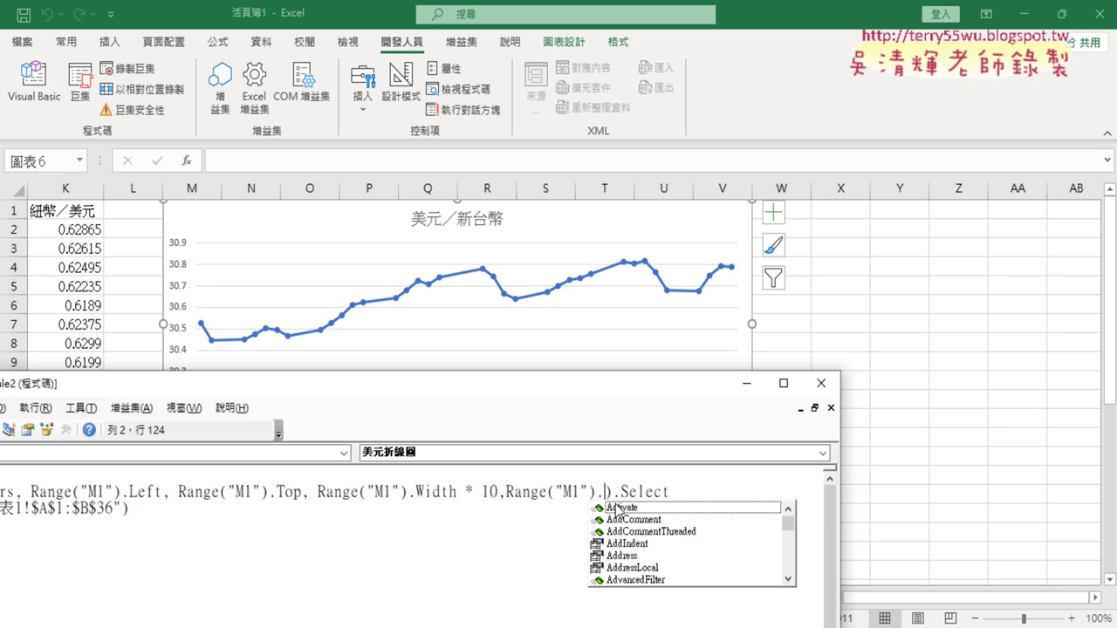
text(H)
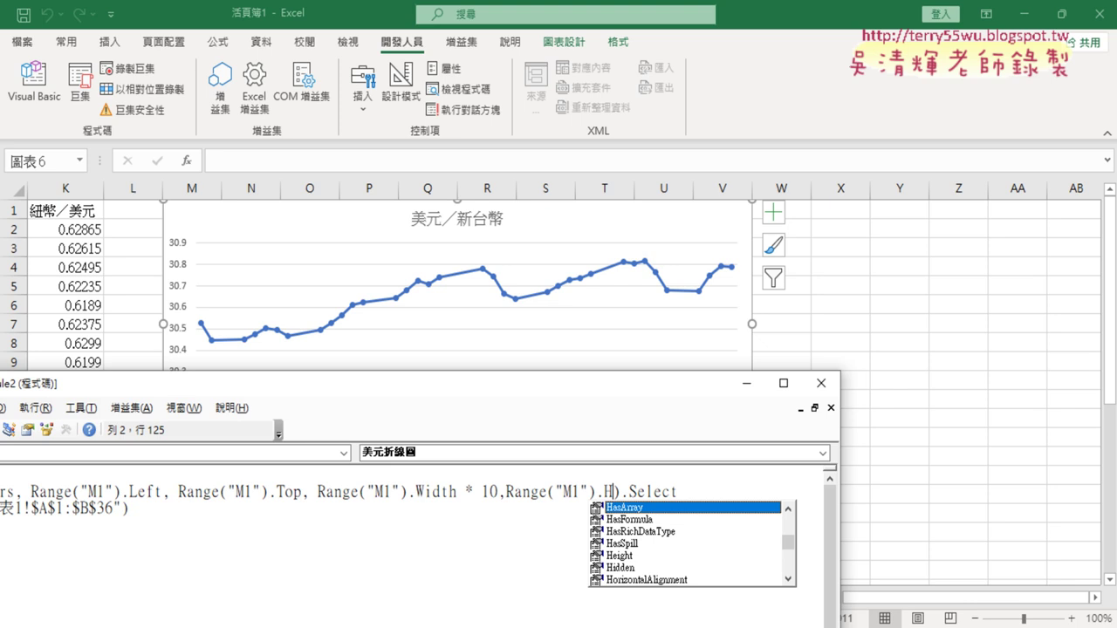
click(628, 556)
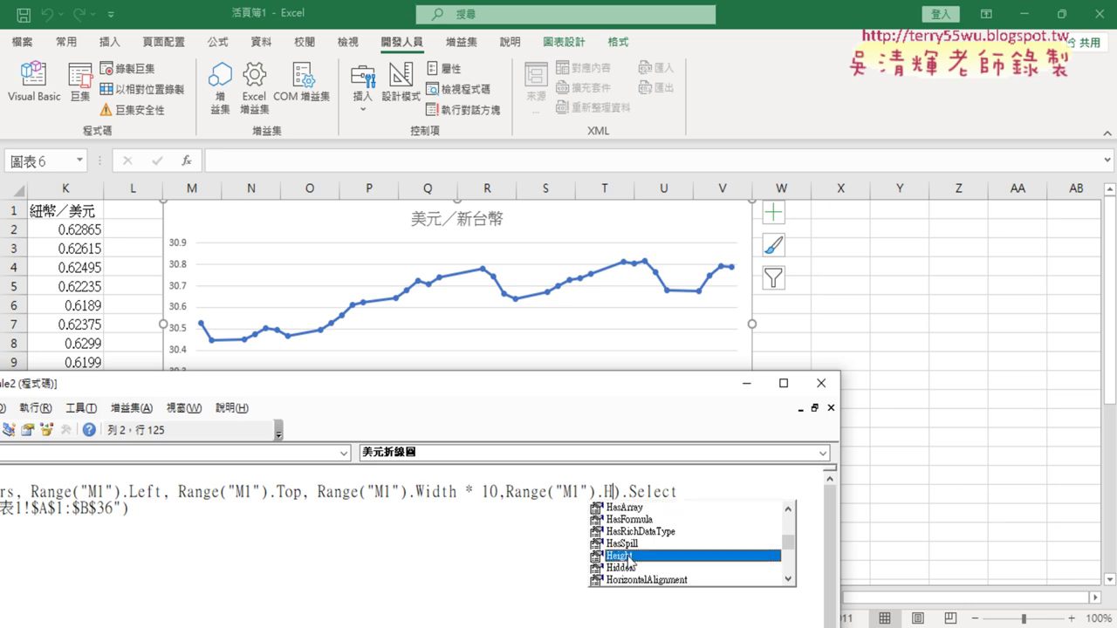
double_click(628, 556)
text(*1)
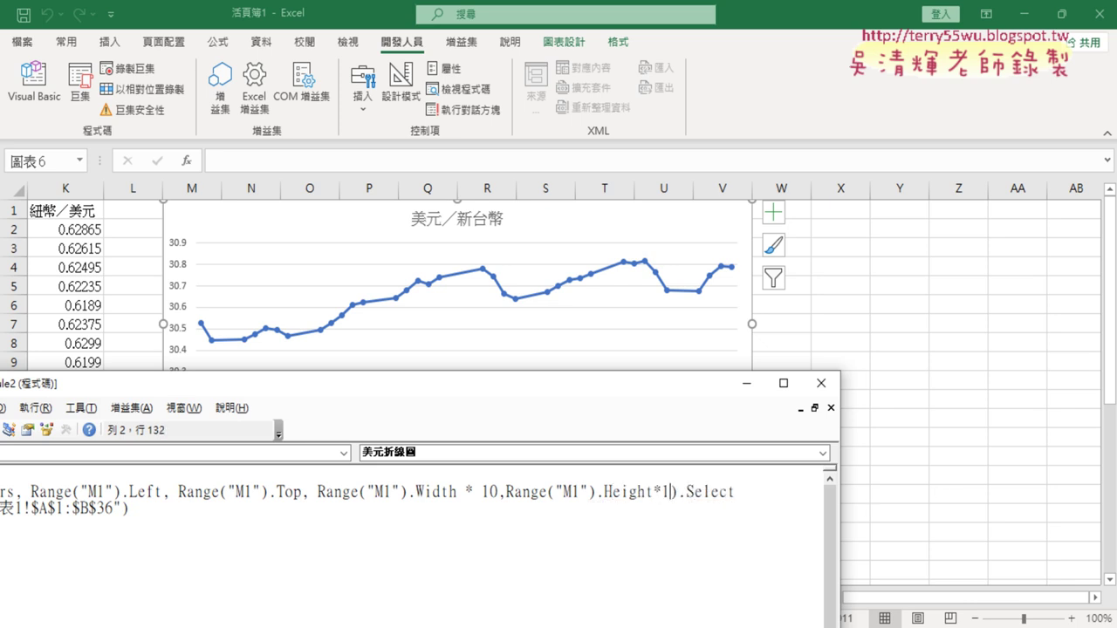
text(0)
click(561, 541)
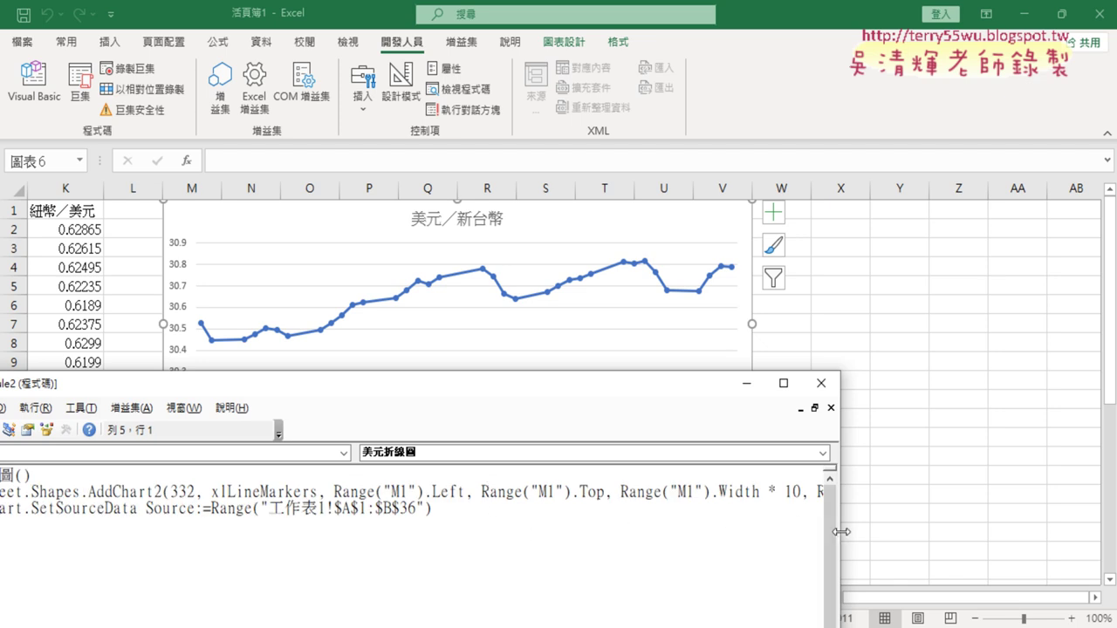
drag(409, 385, 591, 185)
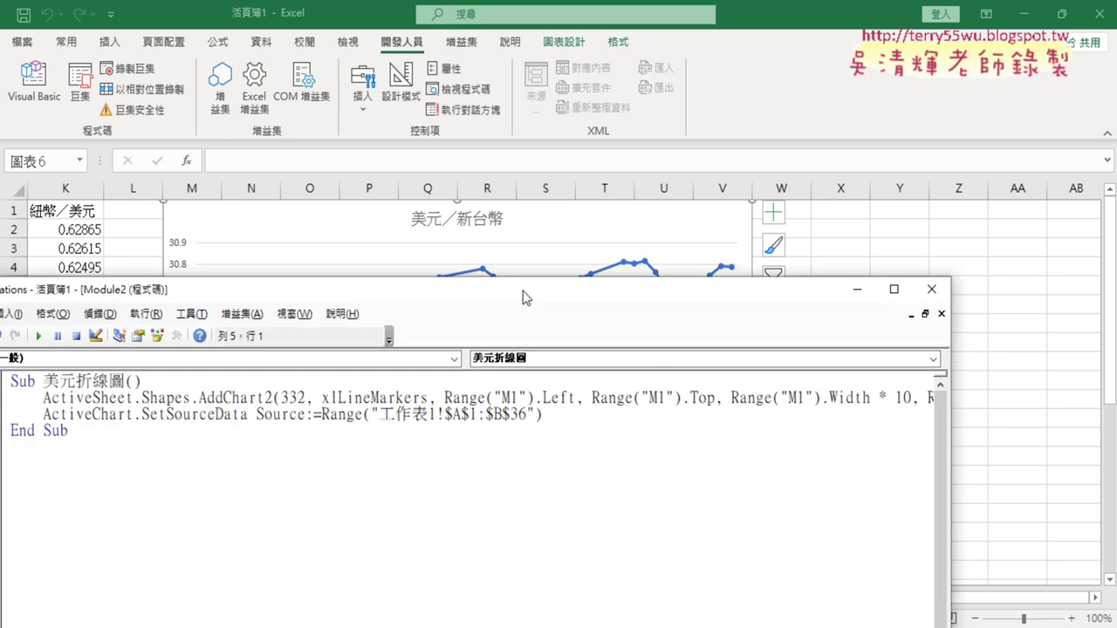
drag(357, 185, 396, 66)
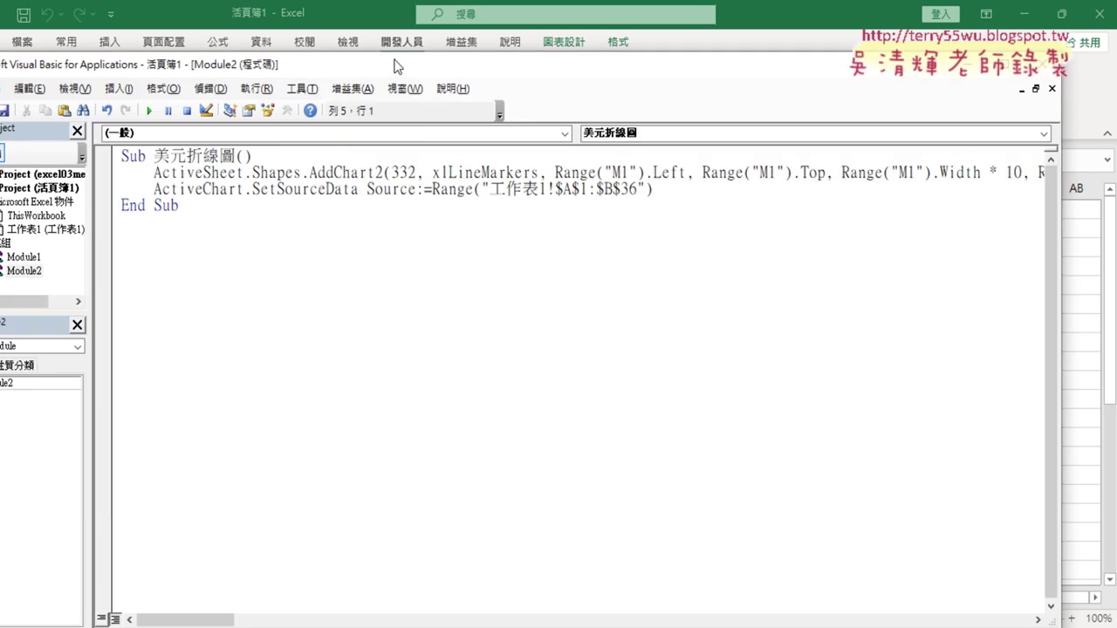
drag(184, 619, 225, 620)
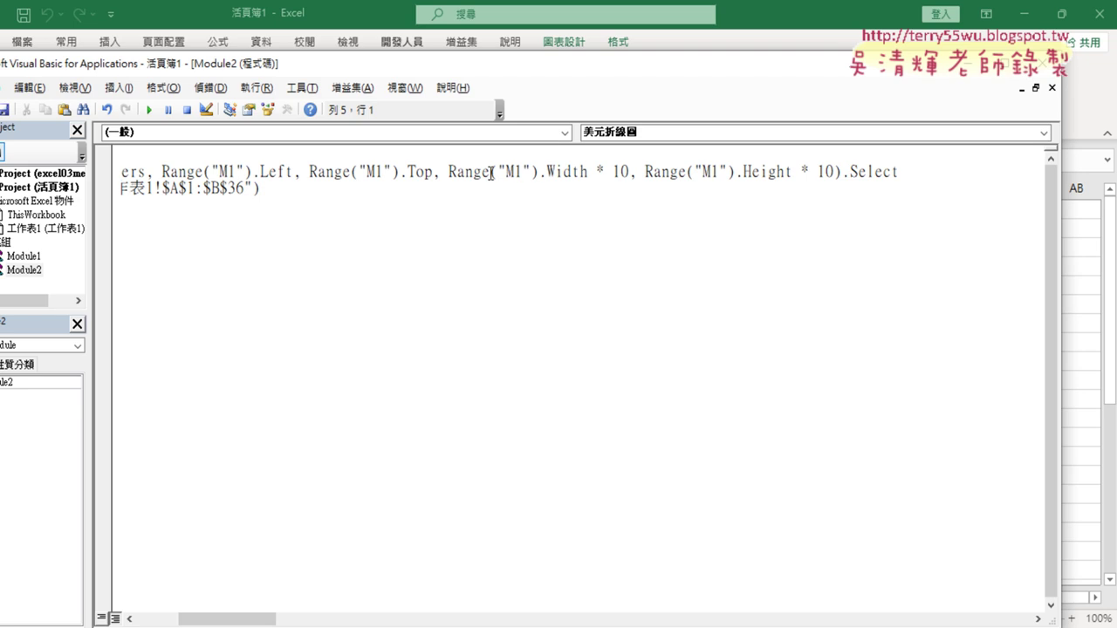
drag(449, 172, 835, 175)
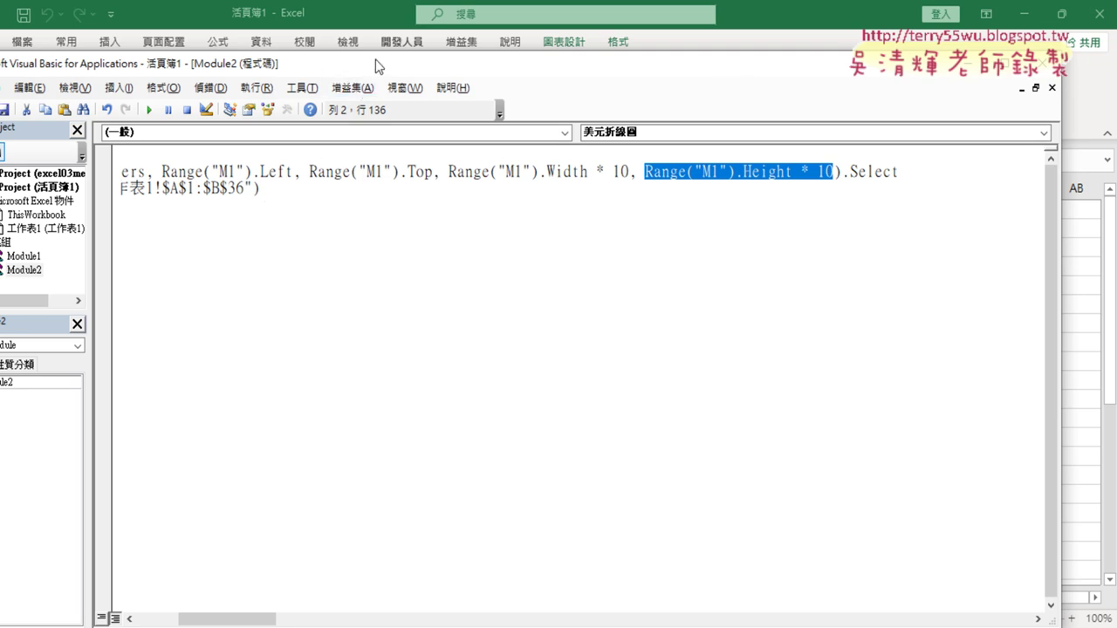
drag(373, 63, 542, 385)
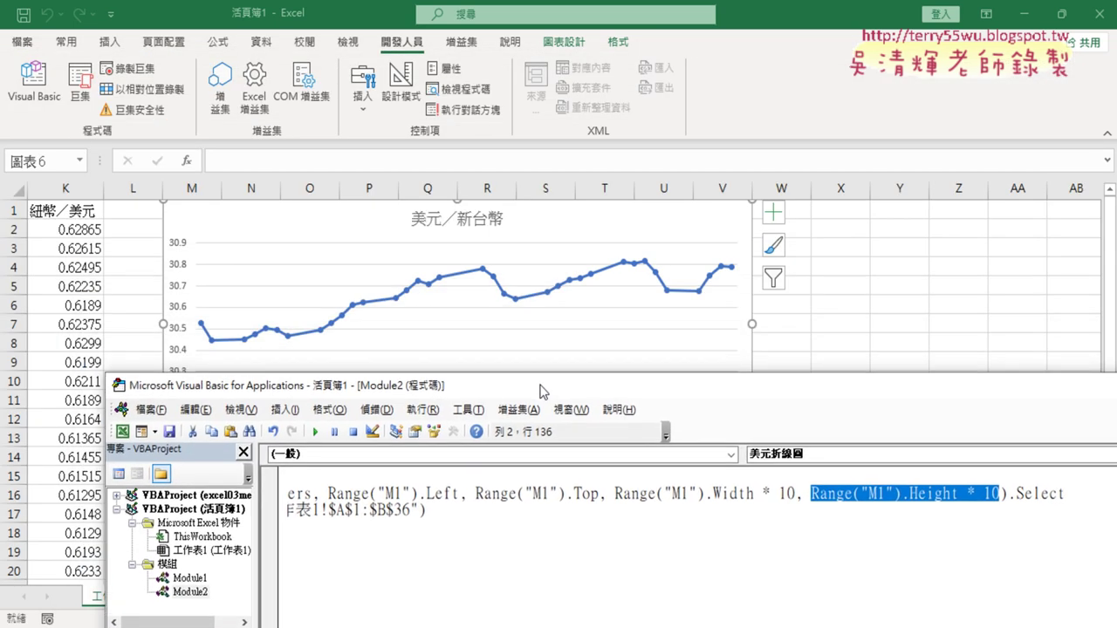
Run the macro, then delete all three stacked old charts from the sheet.
click(315, 431)
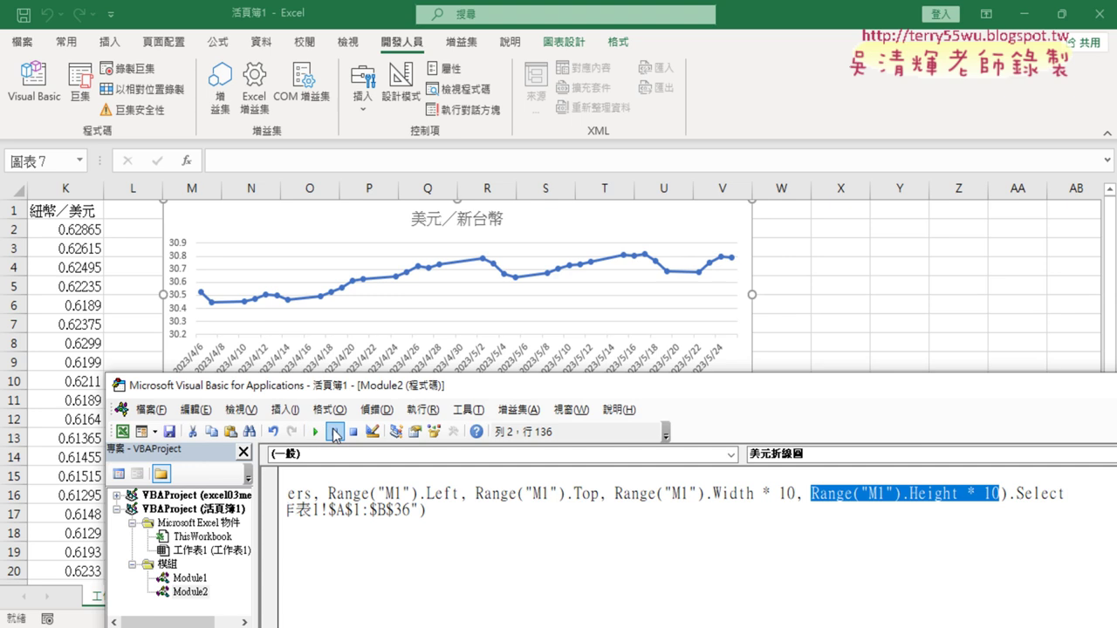
click(869, 292)
click(578, 233)
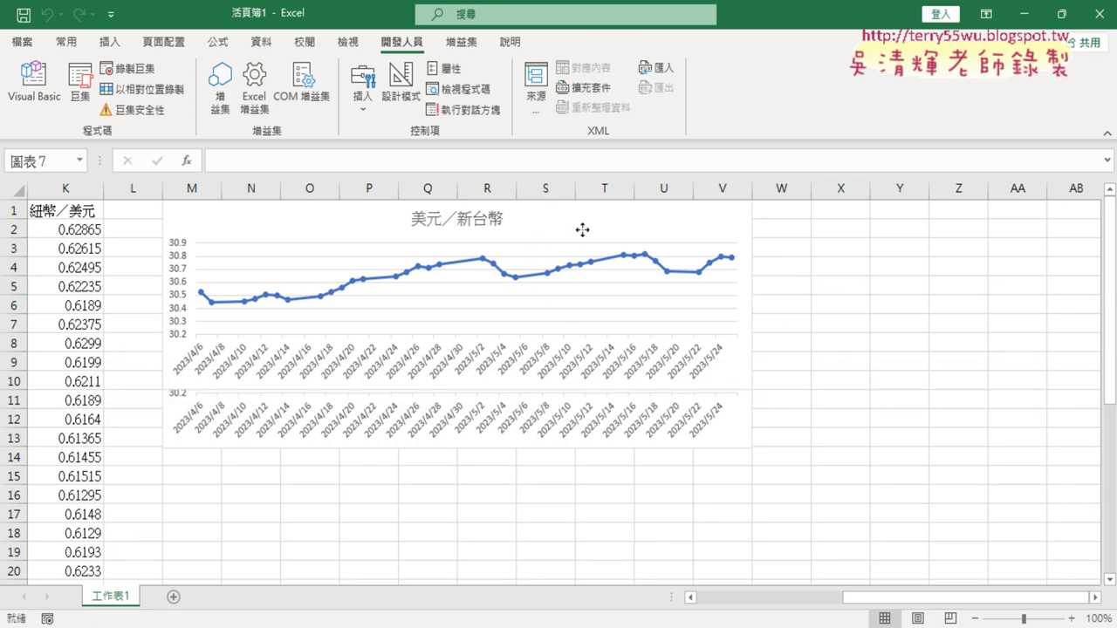
key(Delete)
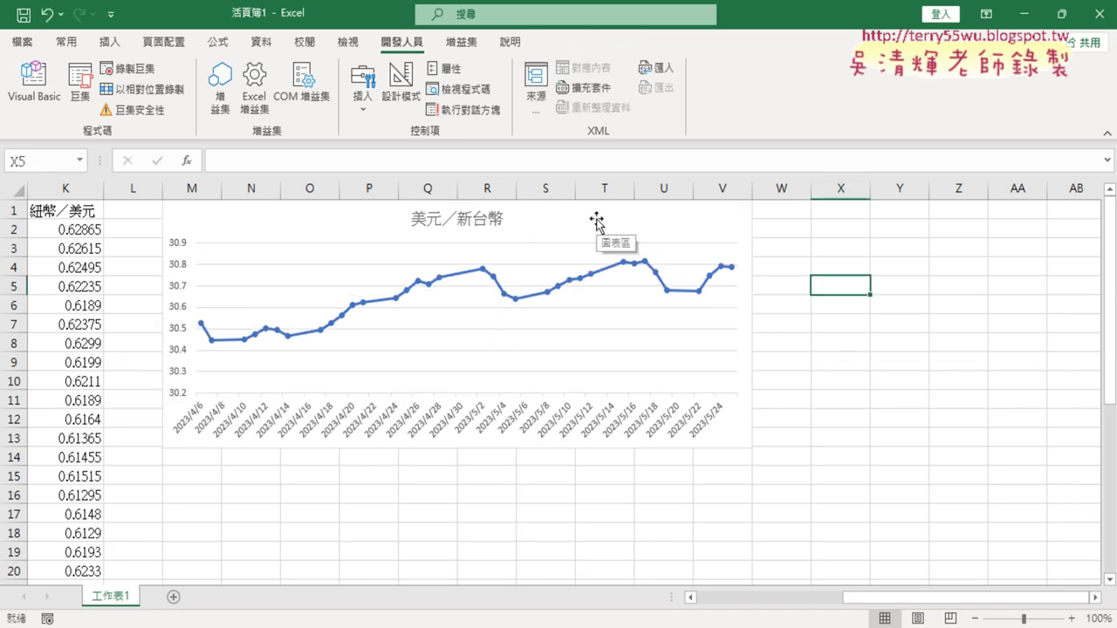
click(607, 218)
key(Delete)
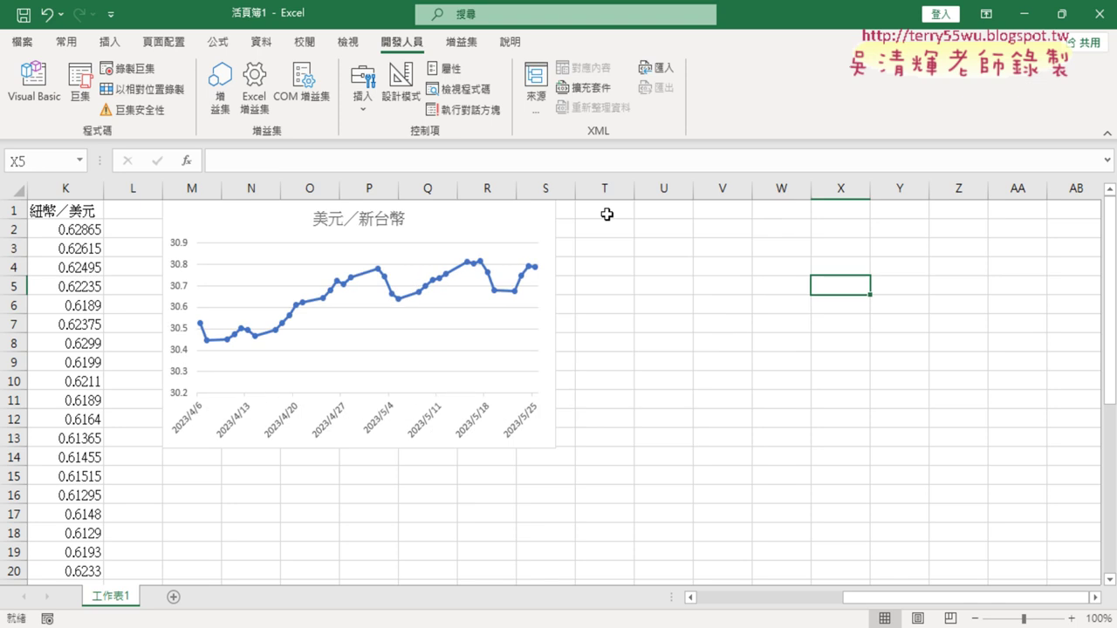
click(534, 215)
key(Delete)
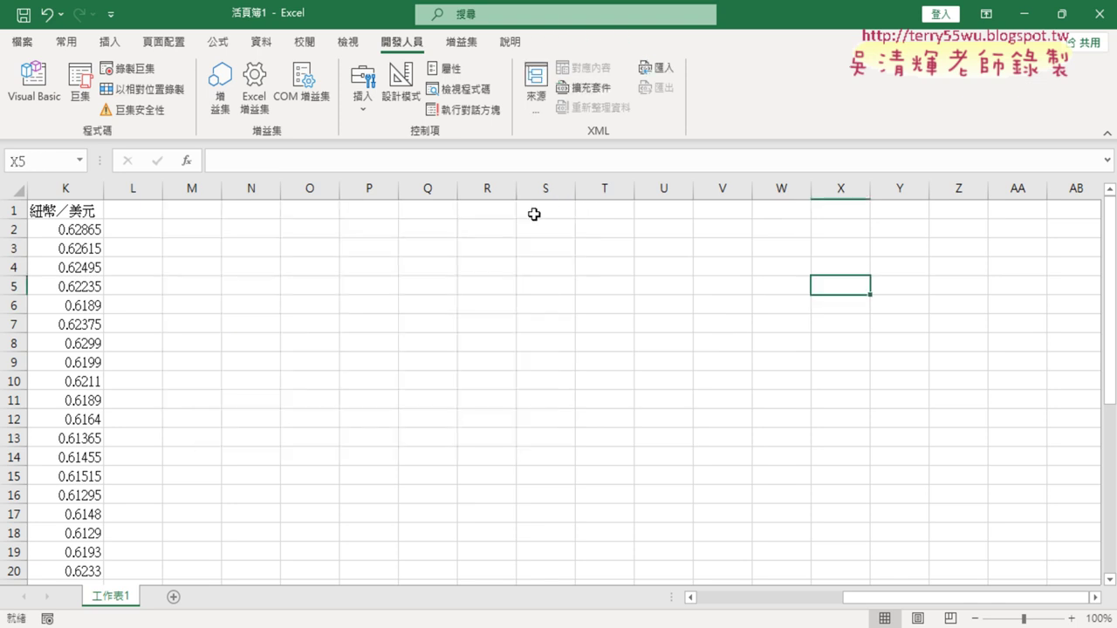
Rerun 美元折線圖 to build one fresh chart spanning columns M–V.
click(33, 83)
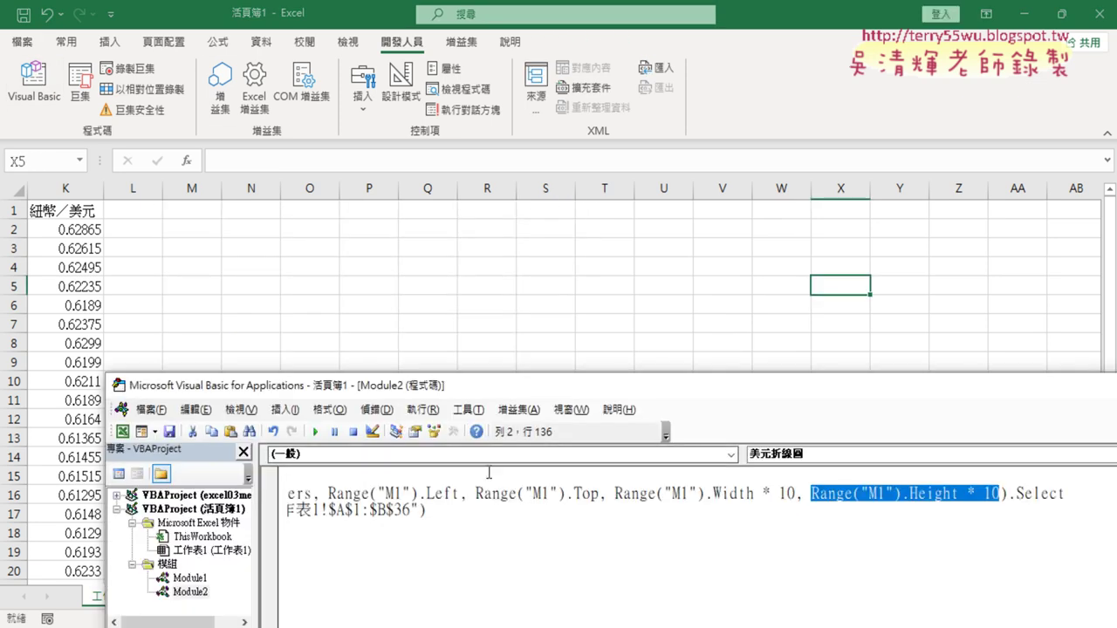
click(497, 504)
click(315, 431)
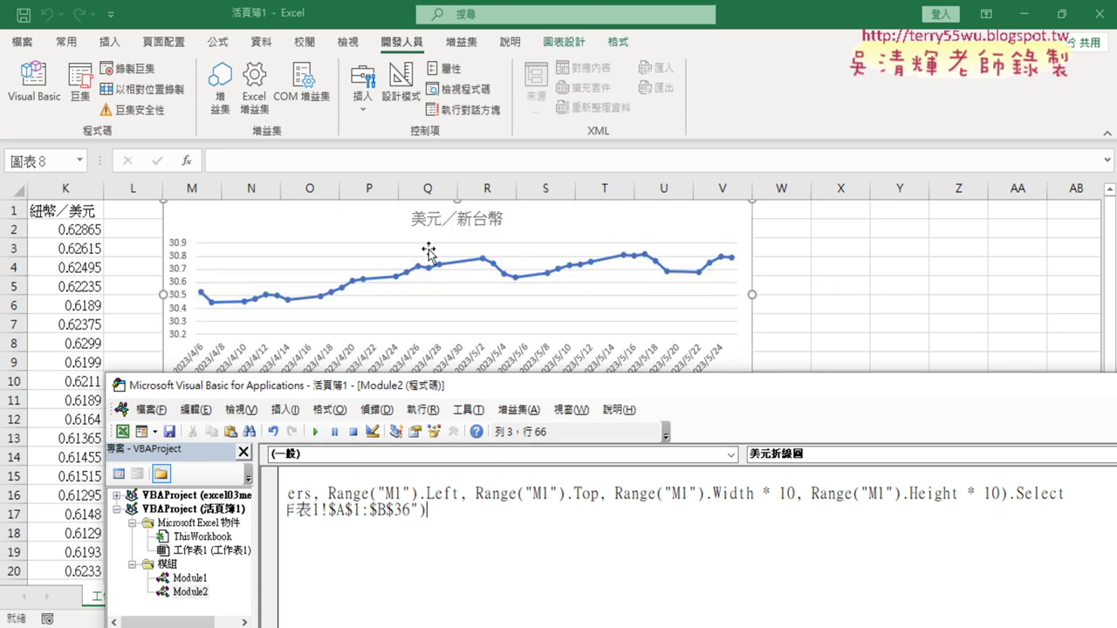
drag(688, 389, 684, 475)
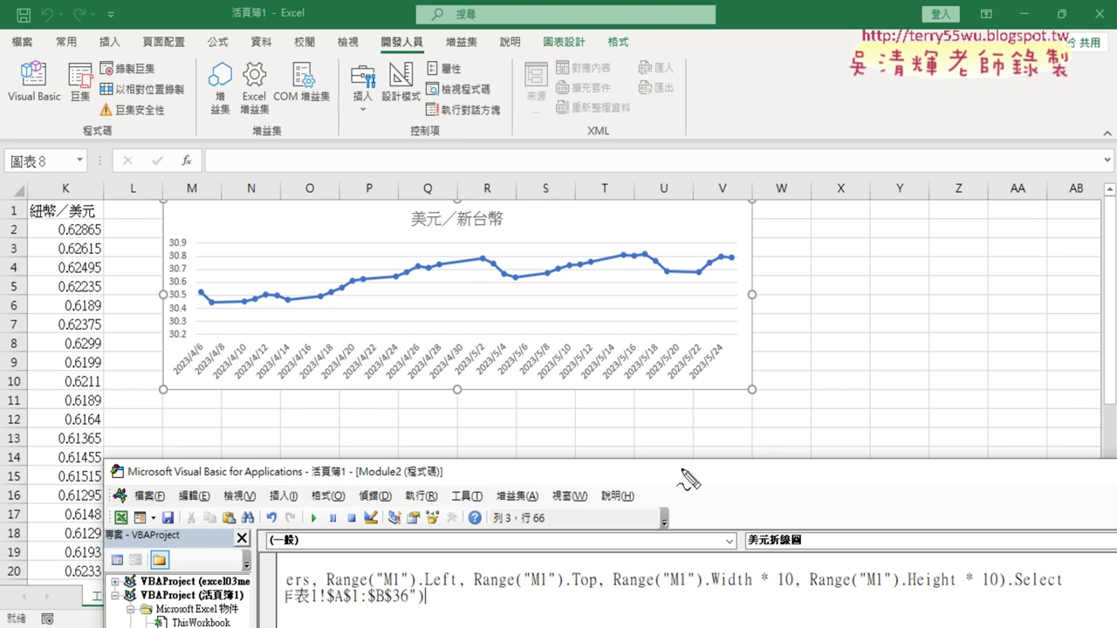
drag(162, 200, 167, 247)
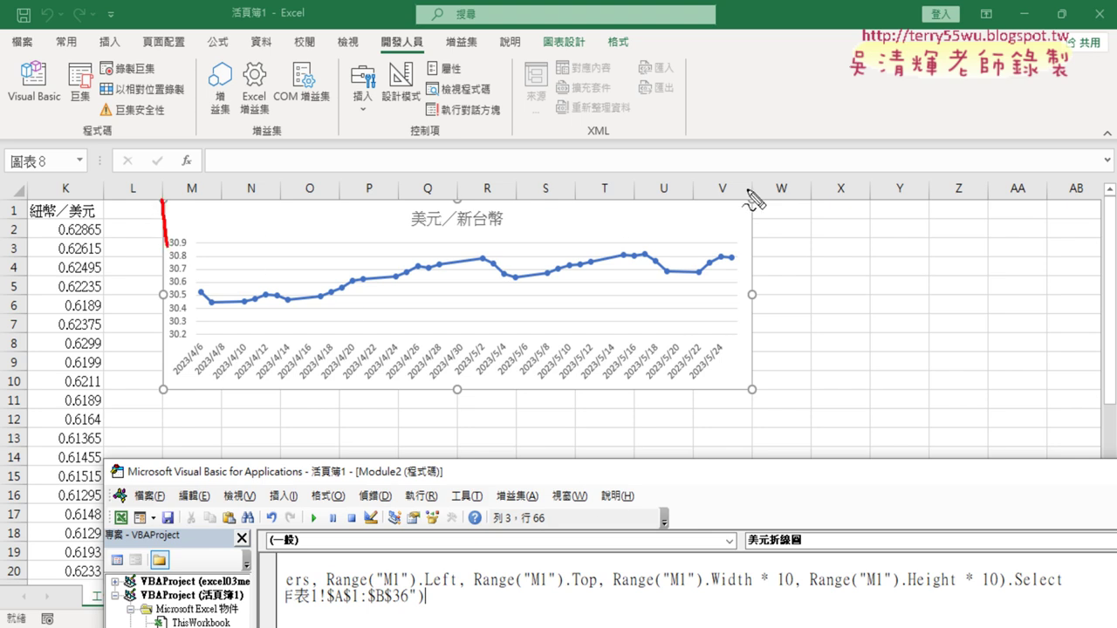
drag(747, 189, 747, 229)
drag(473, 124, 478, 185)
drag(528, 133, 517, 138)
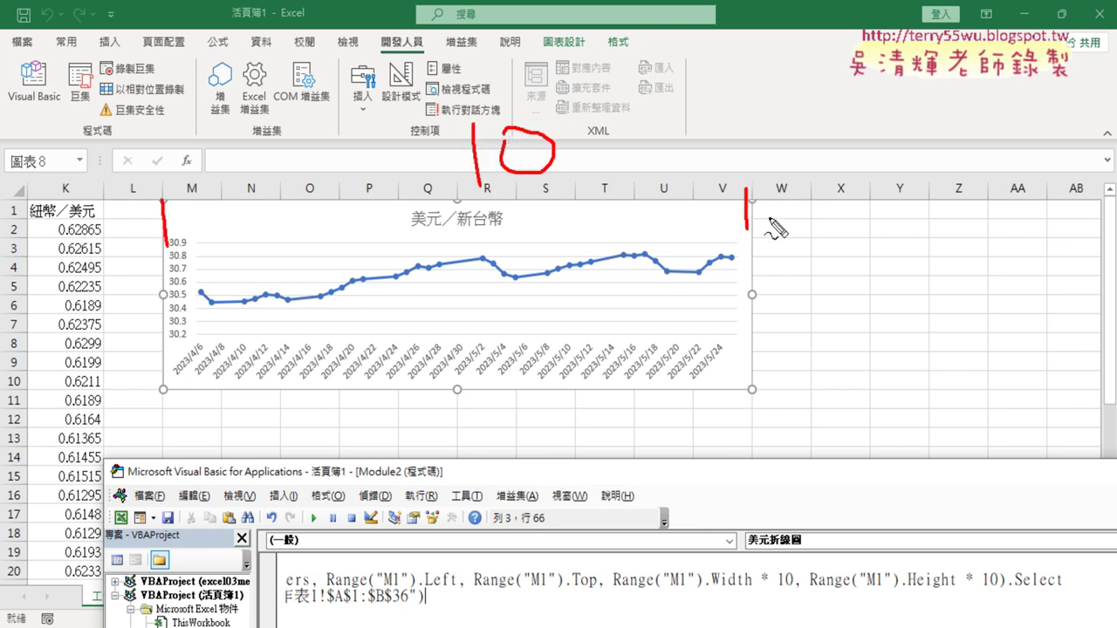
drag(748, 199, 764, 220)
drag(756, 389, 777, 354)
drag(792, 277, 792, 322)
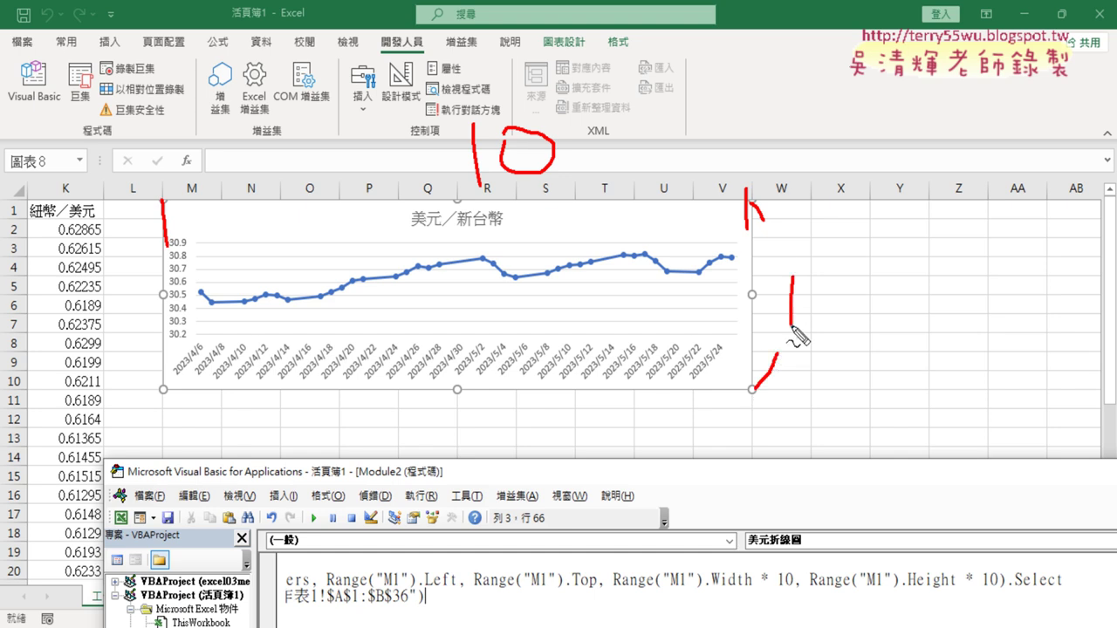
drag(825, 288, 831, 295)
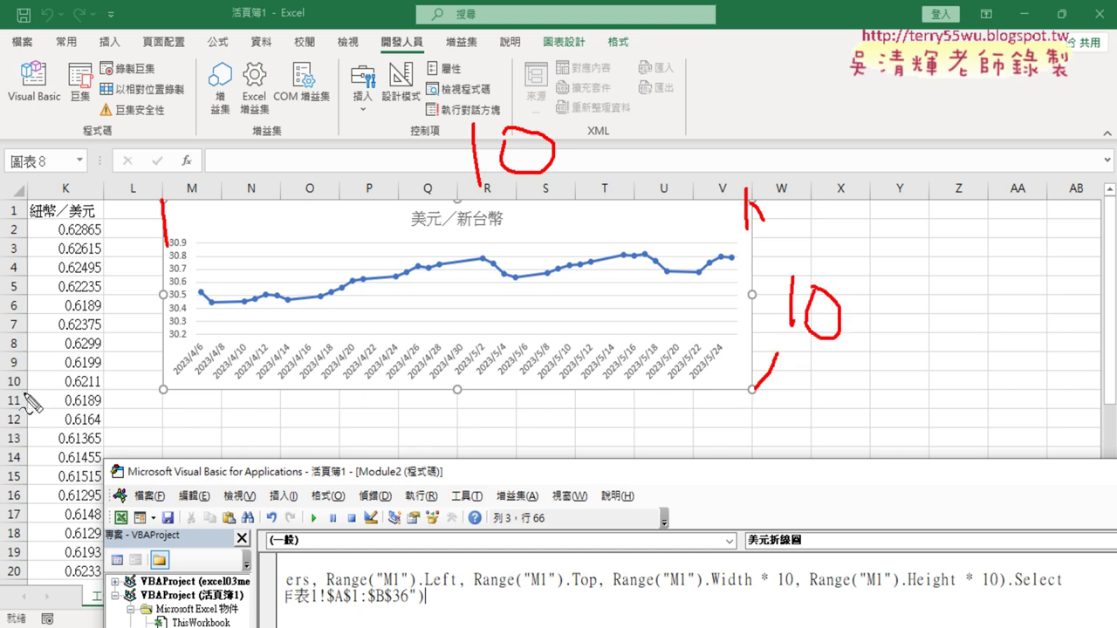
drag(25, 393, 217, 394)
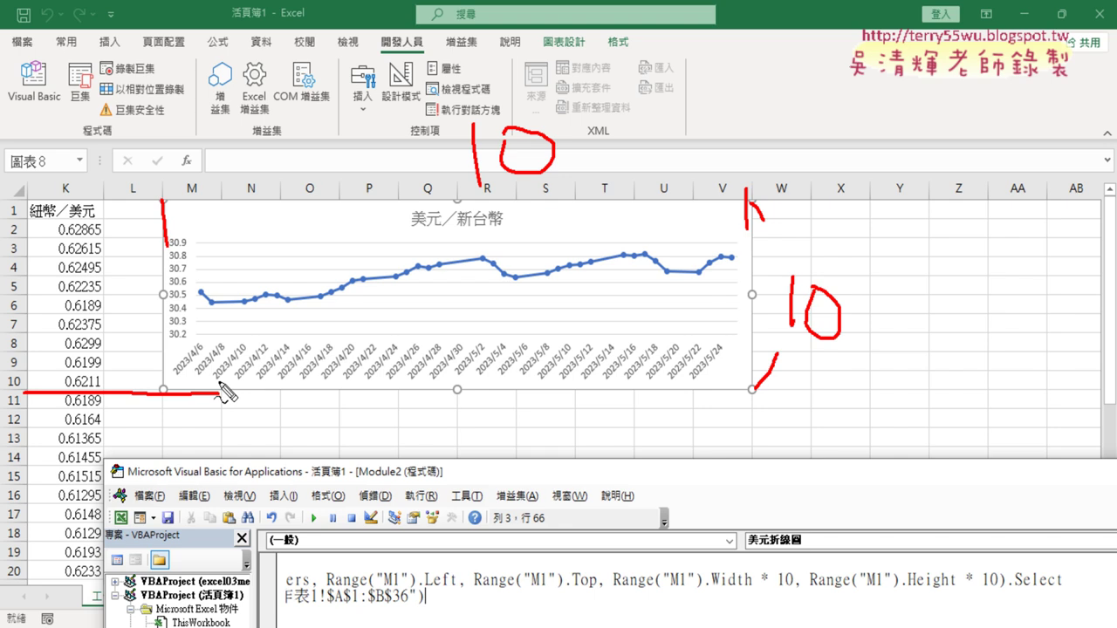
drag(159, 203, 198, 205)
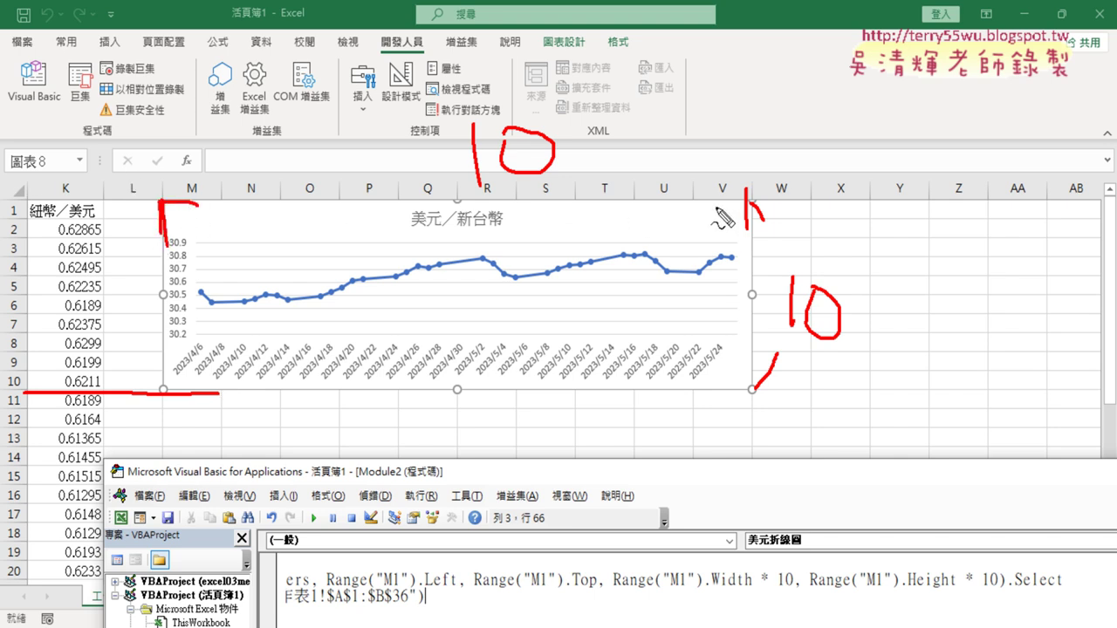
key(Escape)
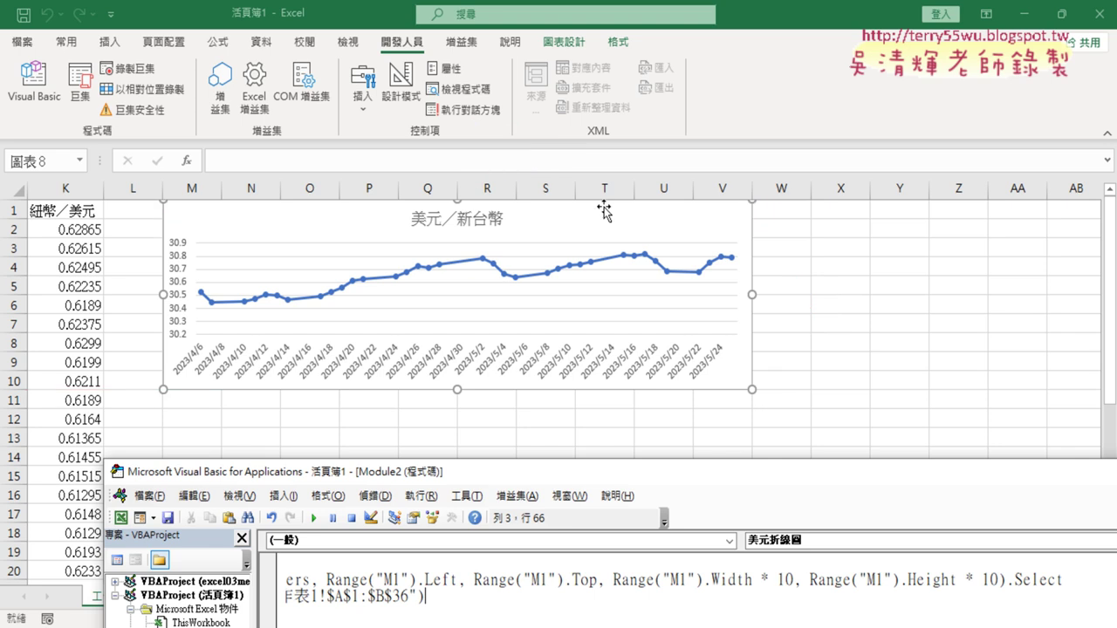
click(31, 96)
Review the Left, Top, Width and Height arguments in the code, then return to the worksheet.
drag(561, 467, 322, 118)
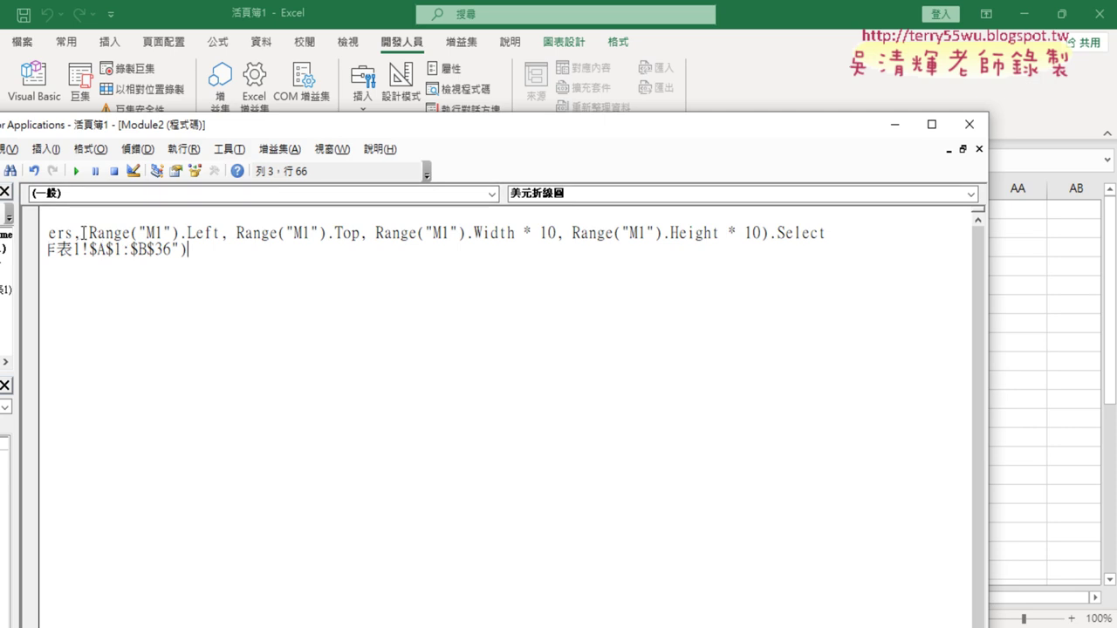
drag(79, 233, 282, 219)
mouse_move(474, 233)
mouse_down()
mouse_move(900, 223)
mouse_move(624, 236)
mouse_move(923, 233)
mouse_up()
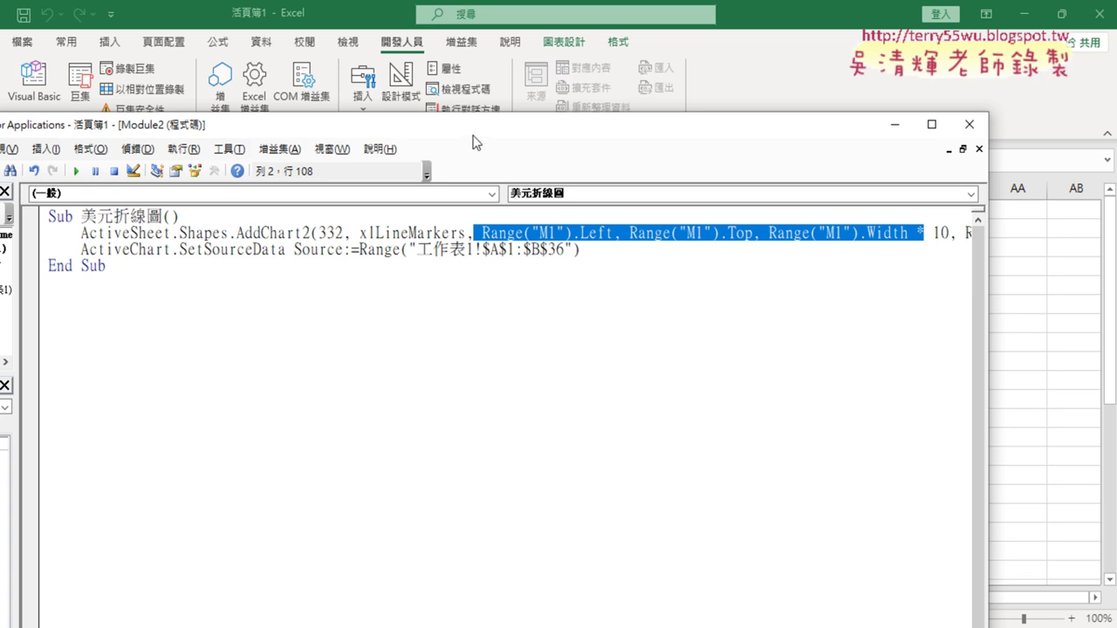
drag(474, 132, 484, 59)
drag(131, 609, 164, 611)
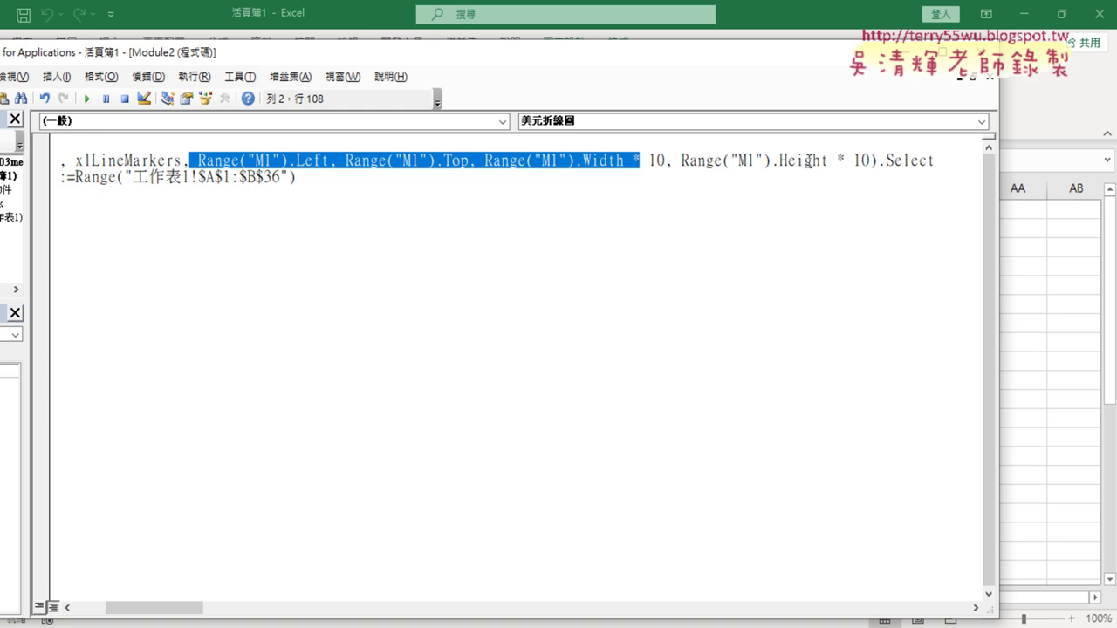
mouse_move(494, 53)
mouse_down()
mouse_move(636, 70)
mouse_move(707, 63)
mouse_up()
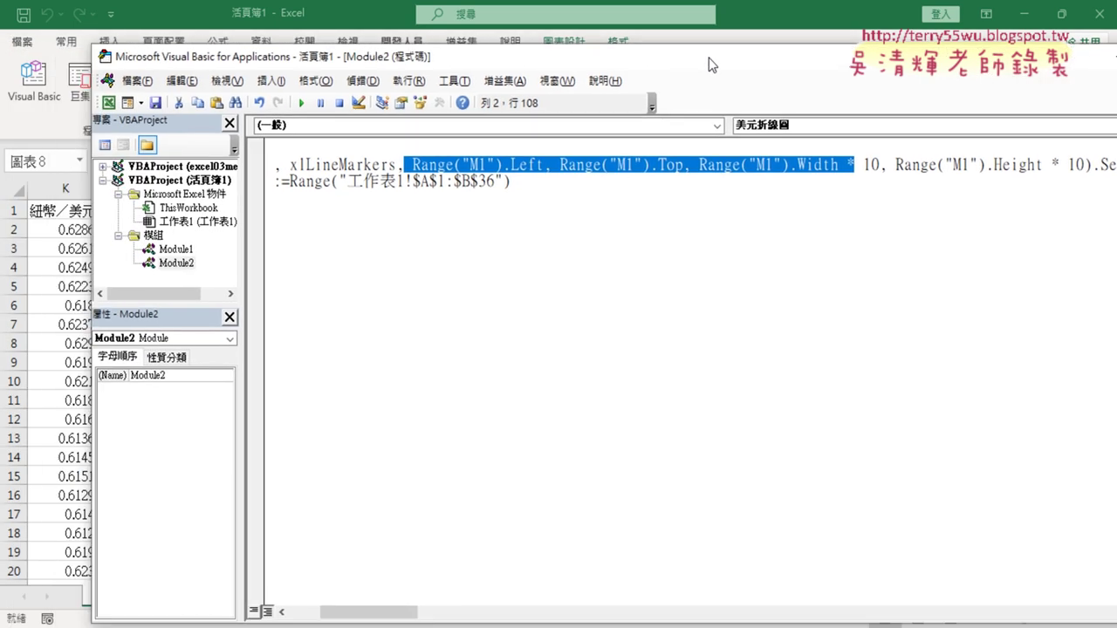
drag(369, 614, 338, 614)
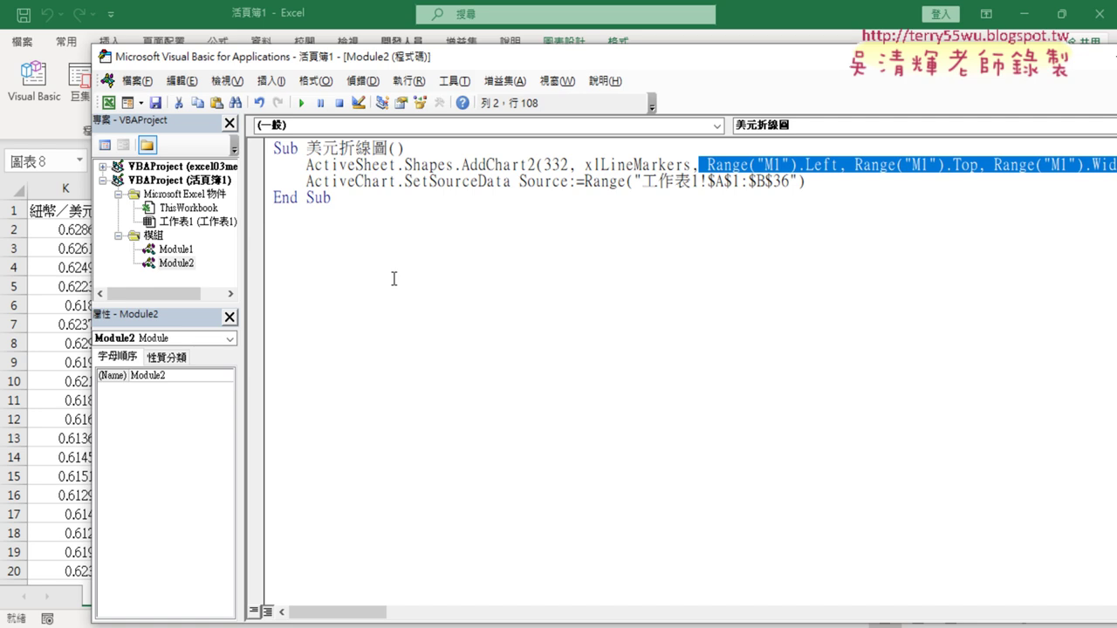
drag(528, 66, 724, 80)
click(166, 516)
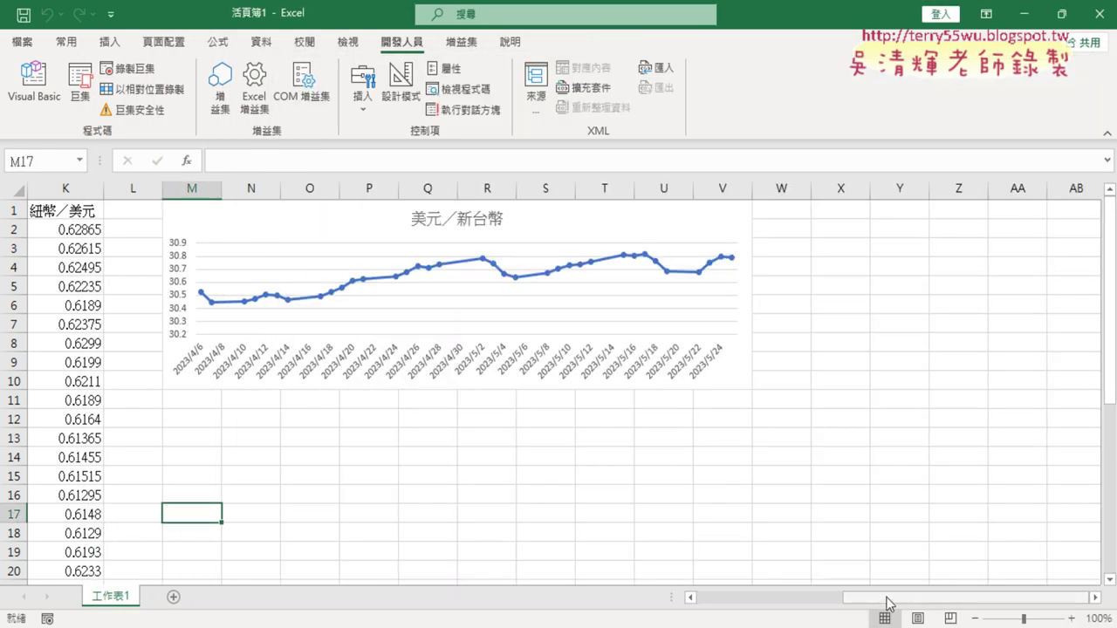
Check the 人民幣／新台幣 figures in column C, then bring back the Module2 macro code.
drag(887, 602, 743, 602)
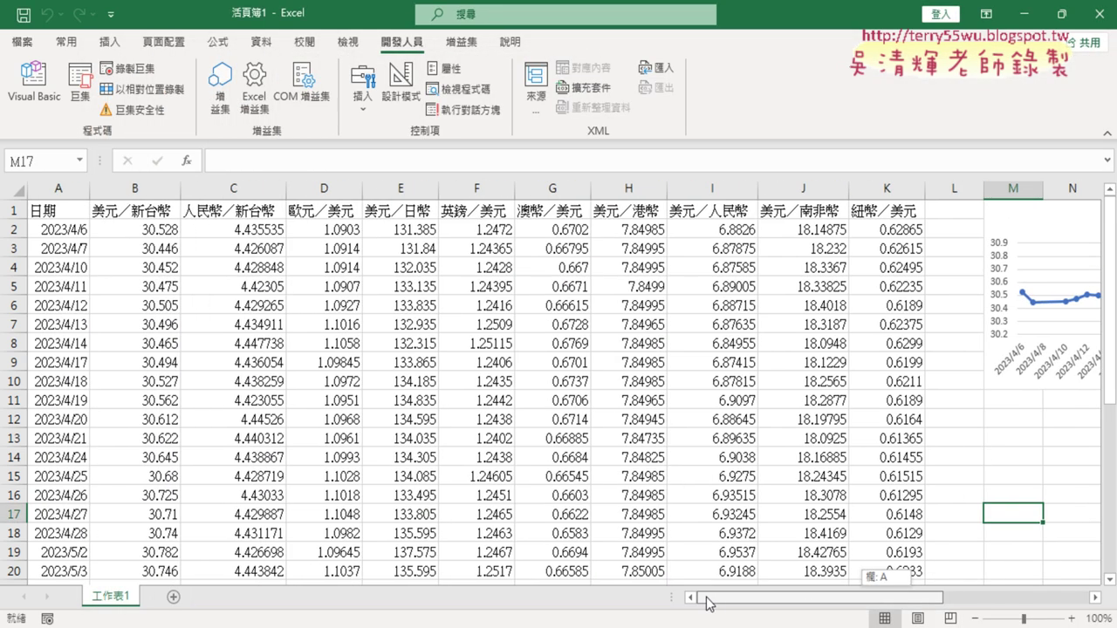
click(248, 192)
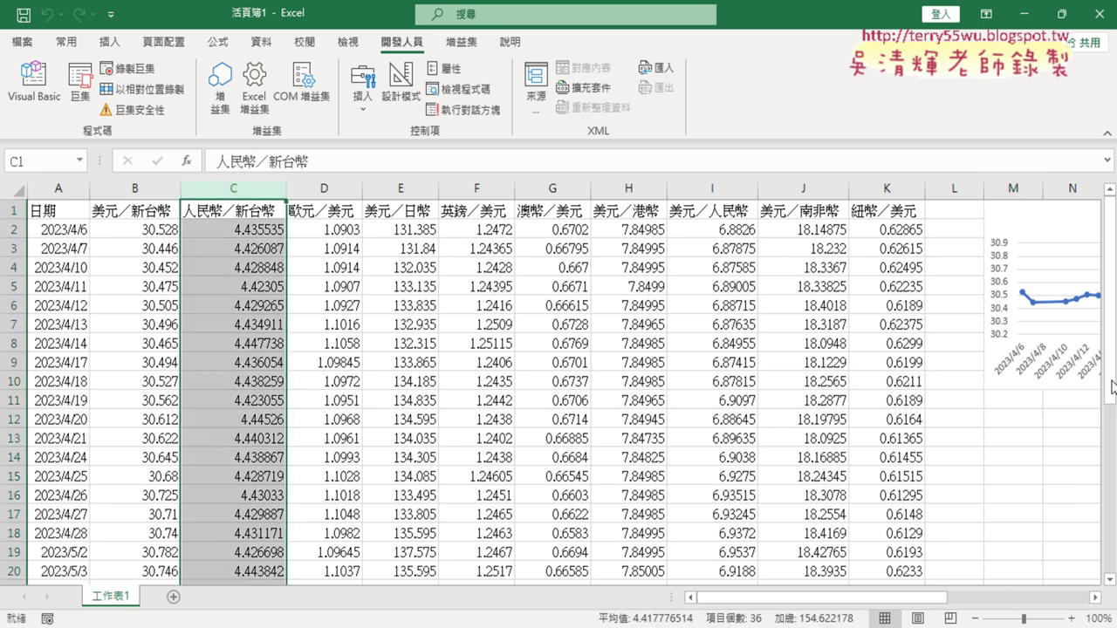
drag(888, 602, 1030, 602)
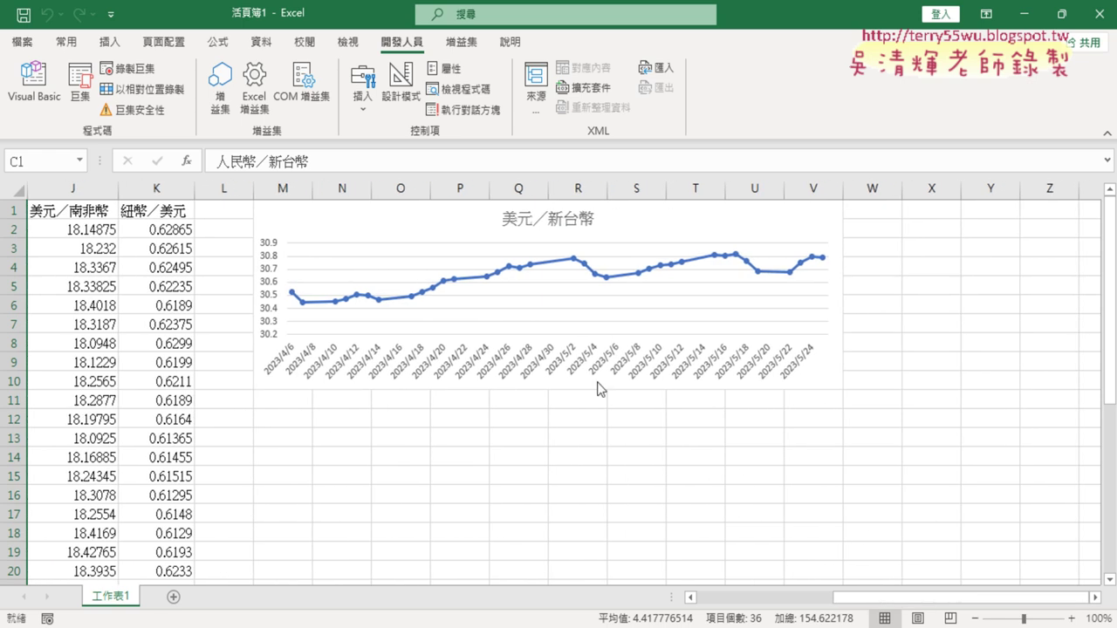
click(33, 80)
Copy the whole 美元折線圖 Sub and paste a duplicate below its End Sub in Module2.
drag(521, 213, 463, 164)
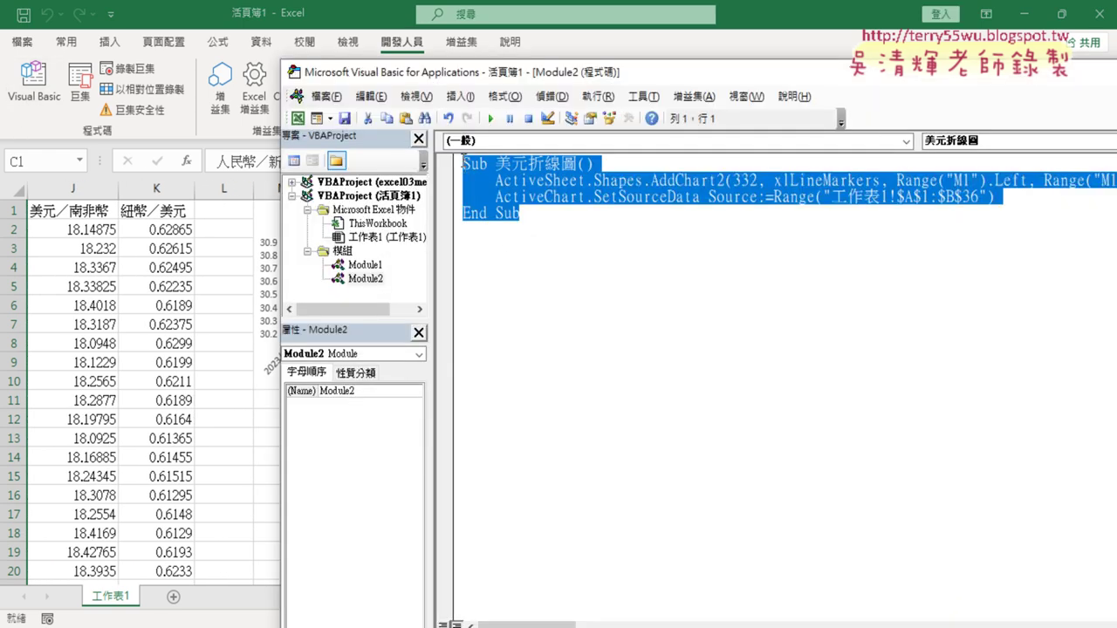
right_click(492, 186)
key(Escape)
click(528, 245)
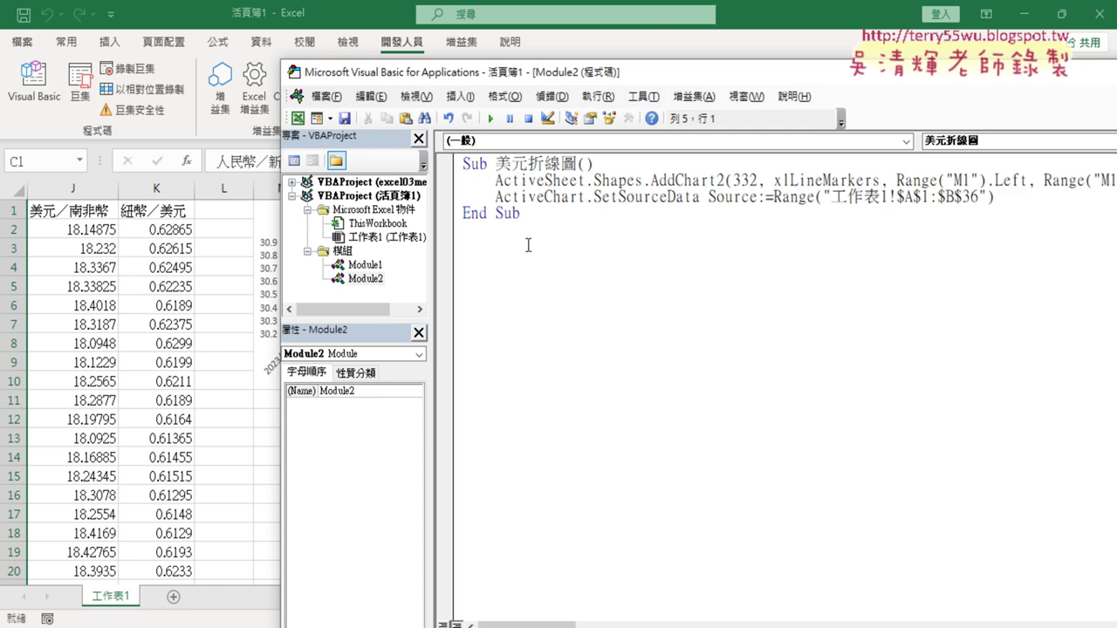
key(ctrl+v)
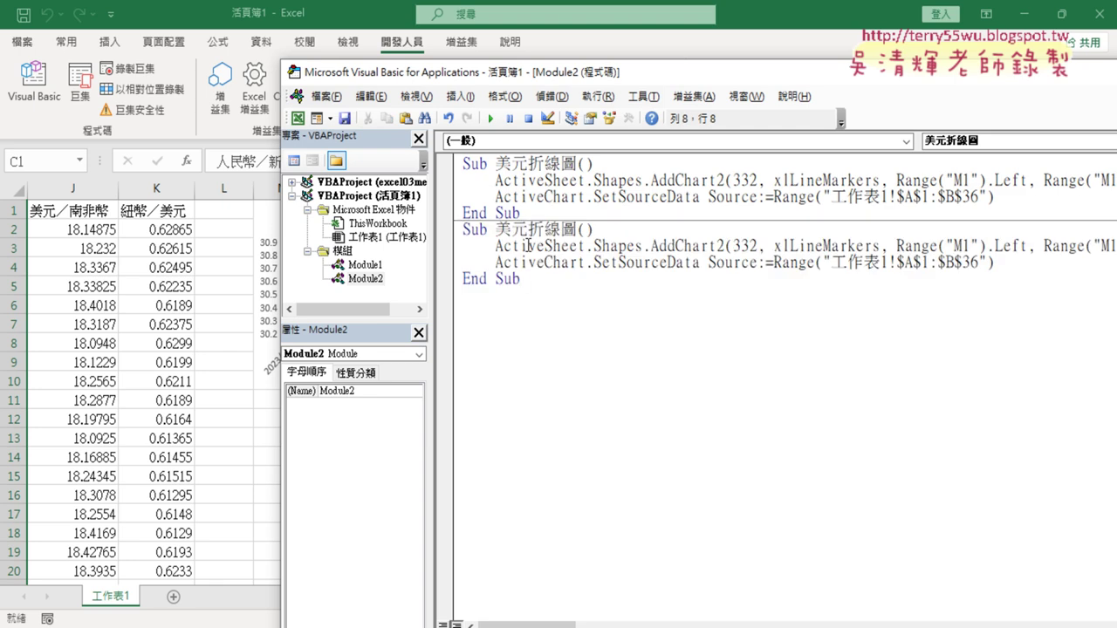